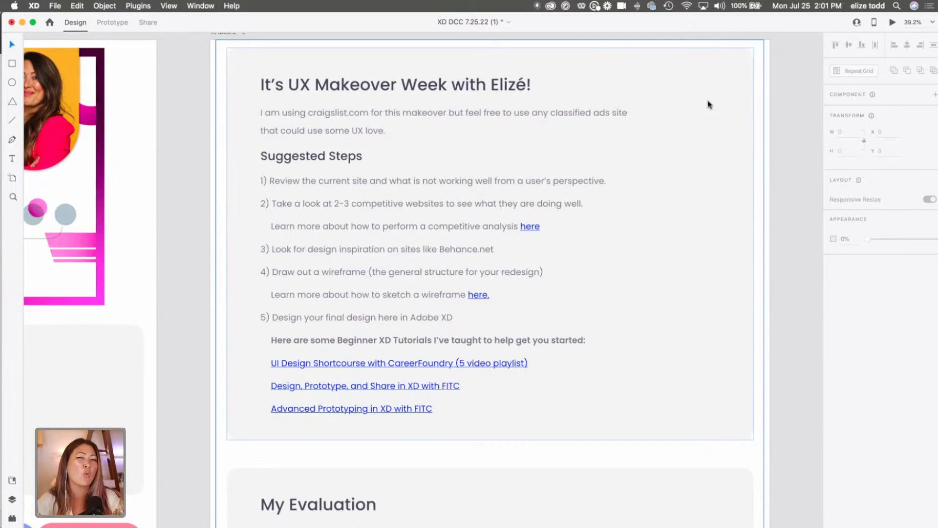
Review the makeover brief with its suggested steps and the pen-annotated craigslist printout under My Evaluation.
scroll(709, 104, "right", 3)
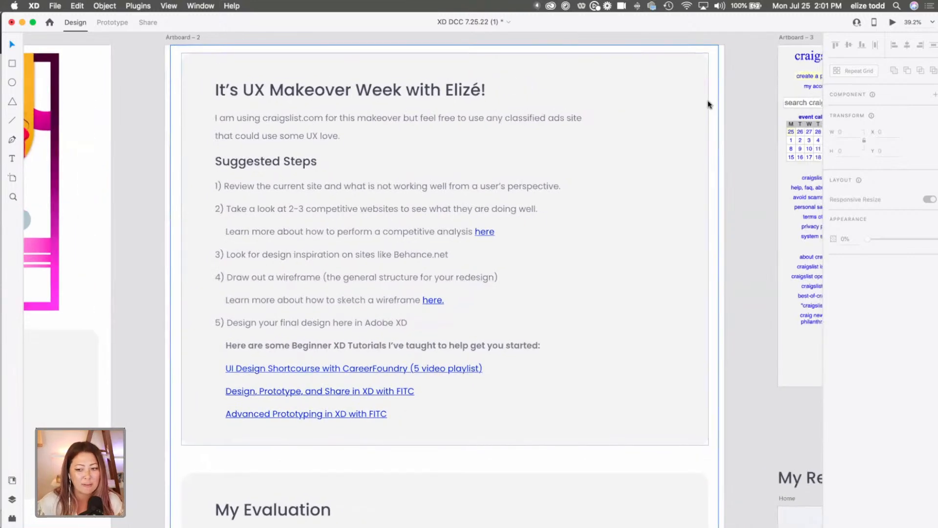
scroll(708, 104, "right", 15)
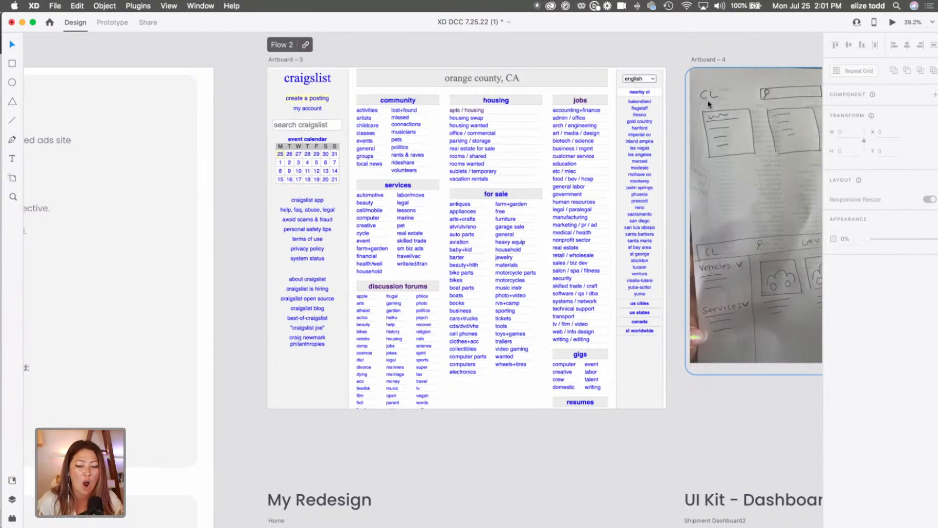
scroll(707, 101, "down", 5)
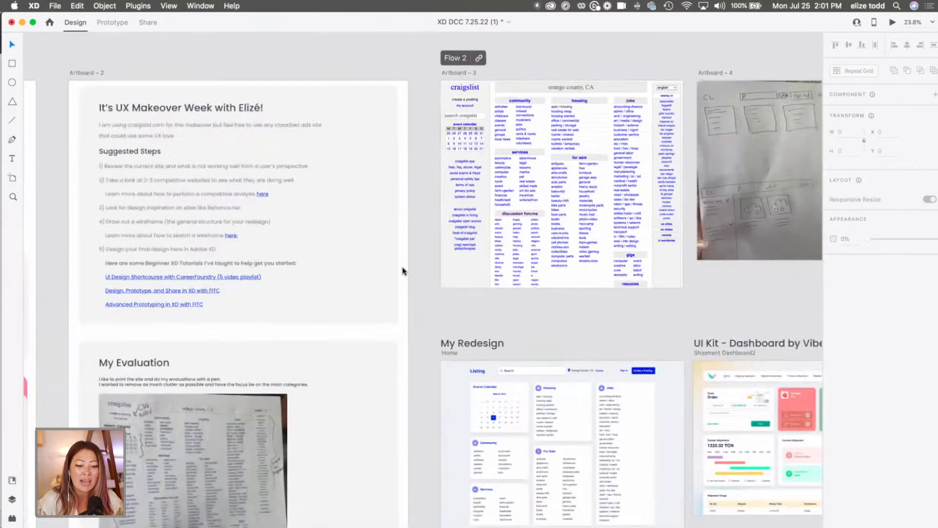
scroll(352, 340, "down", 2)
scroll(352, 339, "left", 2)
scroll(301, 372, "up", 5)
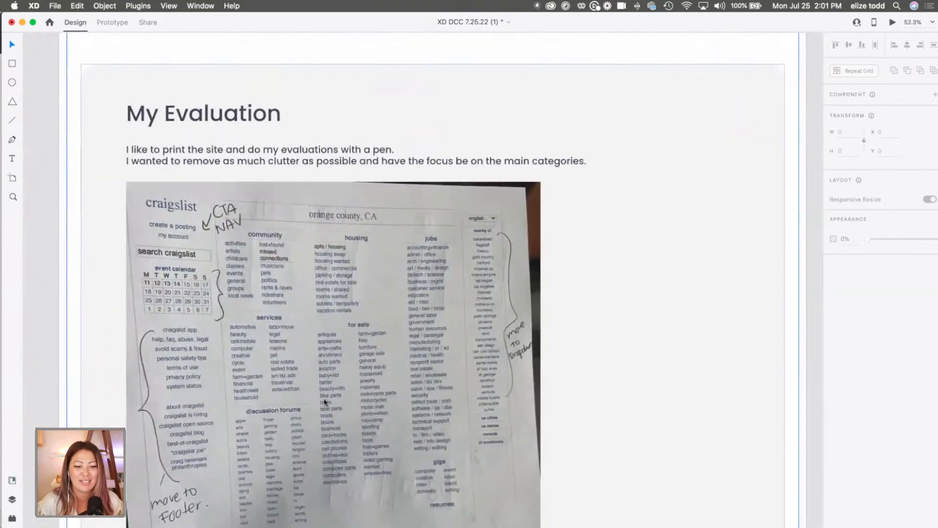
scroll(325, 400, "down", 5)
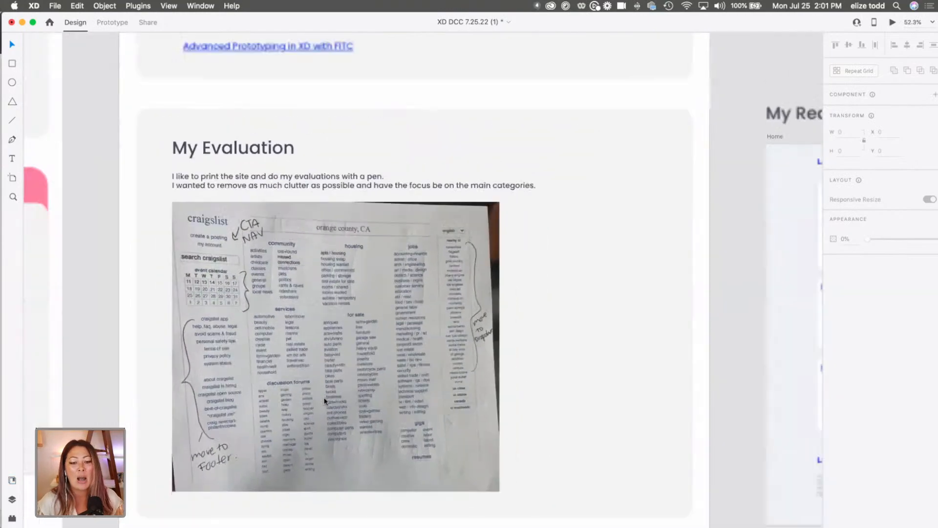
Examine the current craigslist homepage screenshot on Artboard – 3 up close, including its category columns and side lists.
scroll(513, 254, "right", 3)
scroll(514, 254, "up", 3)
scroll(513, 255, "right", 3)
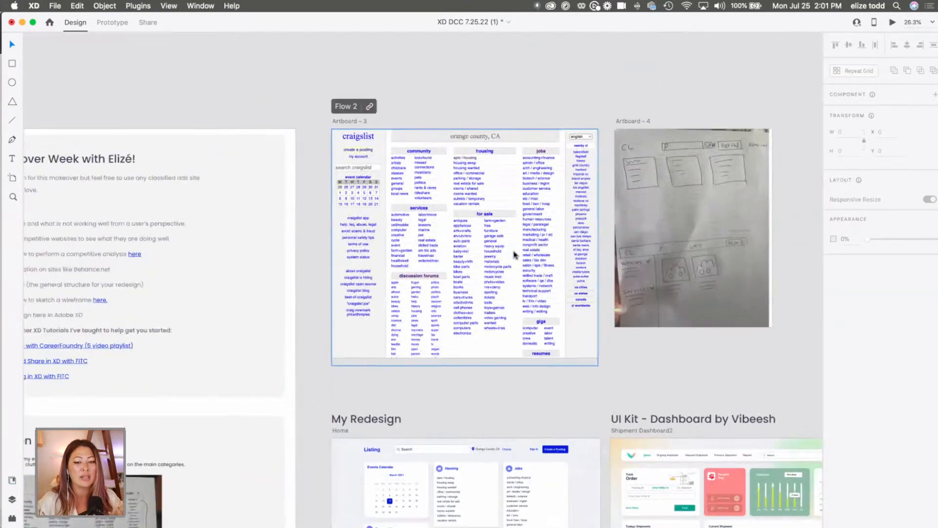
scroll(514, 254, "up", 4)
scroll(513, 254, "up", 2)
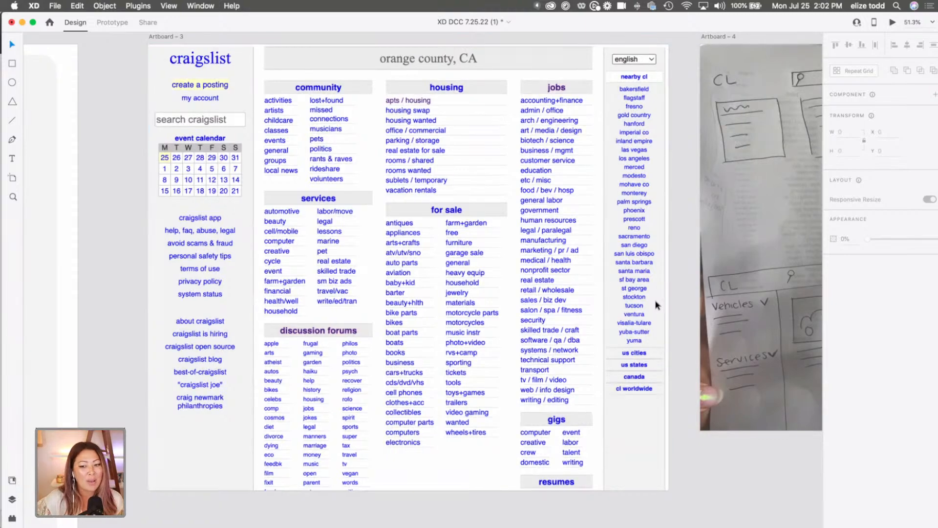
Examine the OfferUp and Facebook Marketplace examples in the Competitive Research section.
scroll(656, 304, "down", 5)
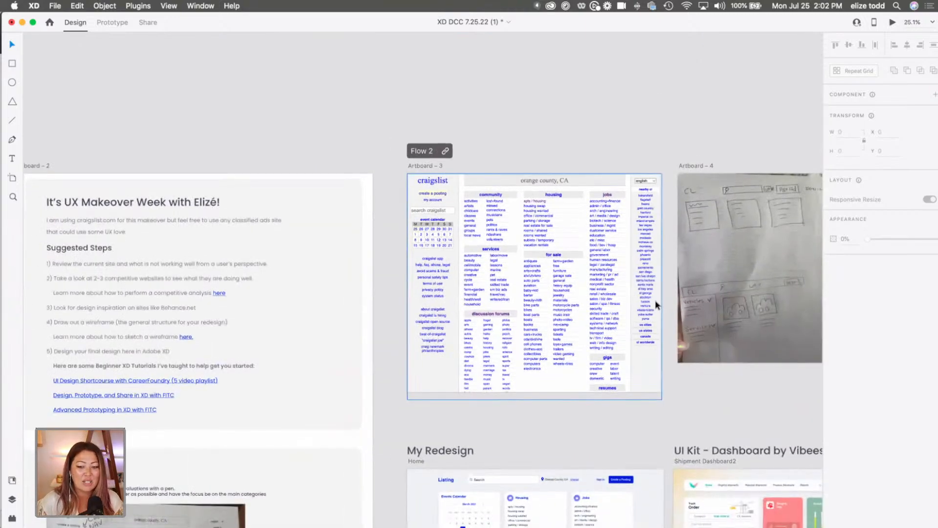
scroll(655, 303, "down", 5)
scroll(386, 371, "down", 5)
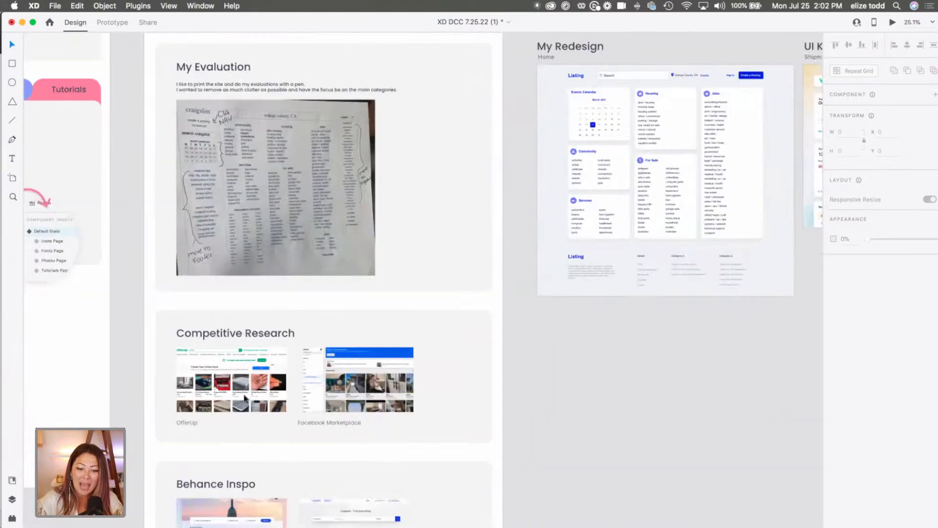
scroll(244, 398, "up", 5)
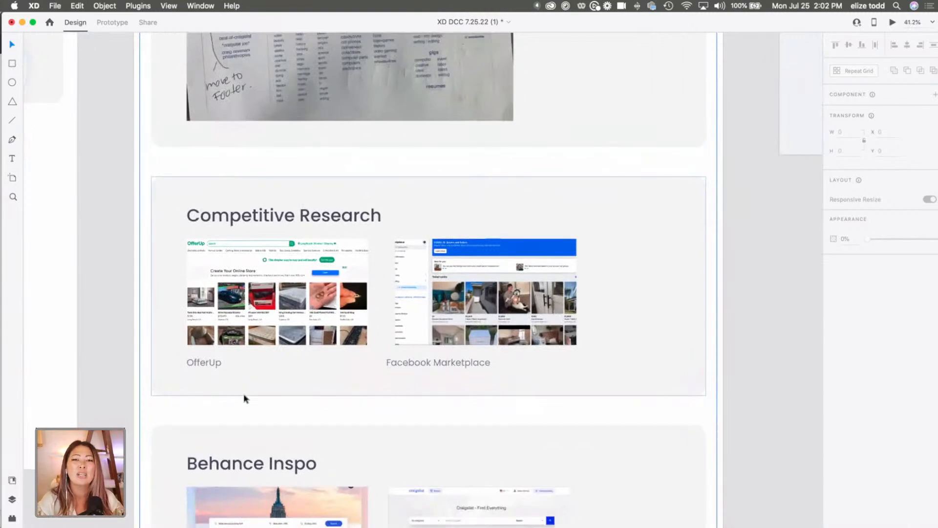
scroll(244, 398, "up", 2)
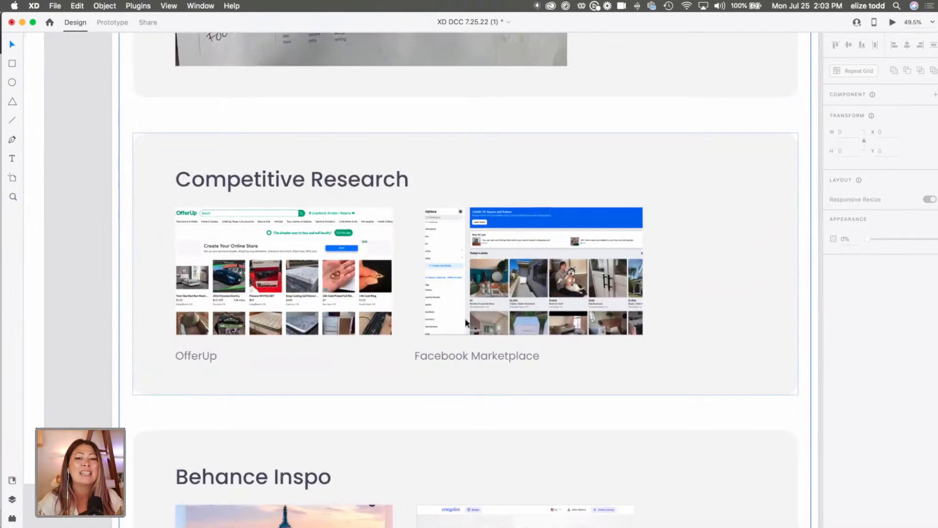
Examine the two craigslist redesign examples in the Behance Inspo section up close.
scroll(466, 322, "down", 5)
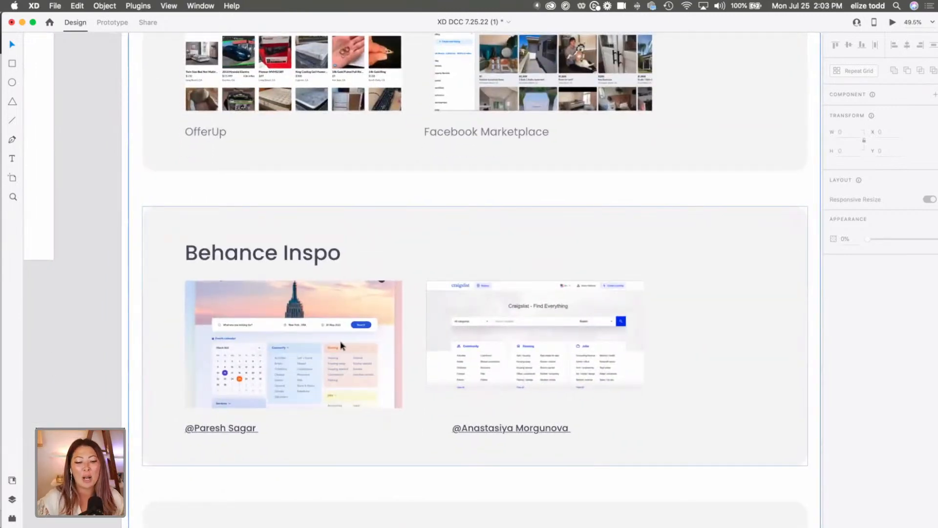
scroll(255, 367, "up", 5)
scroll(256, 368, "down", 1)
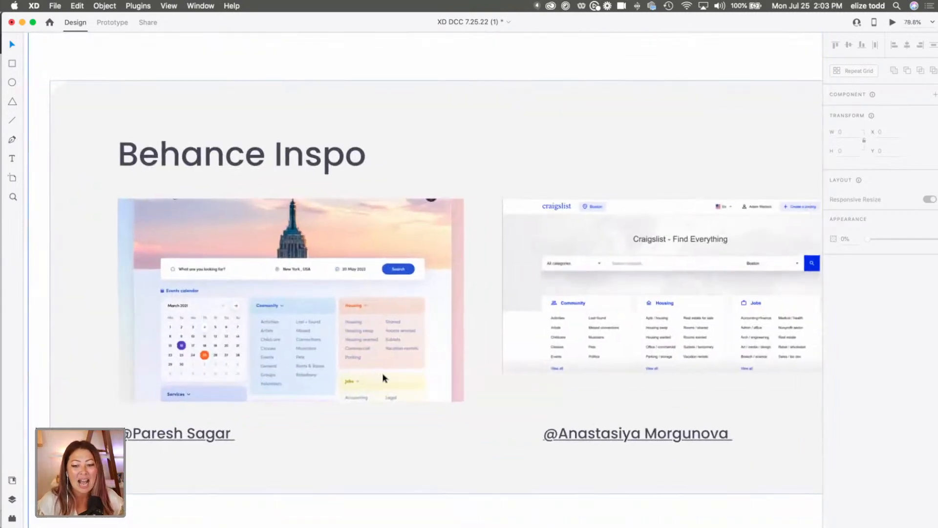
scroll(383, 376, "right", 5)
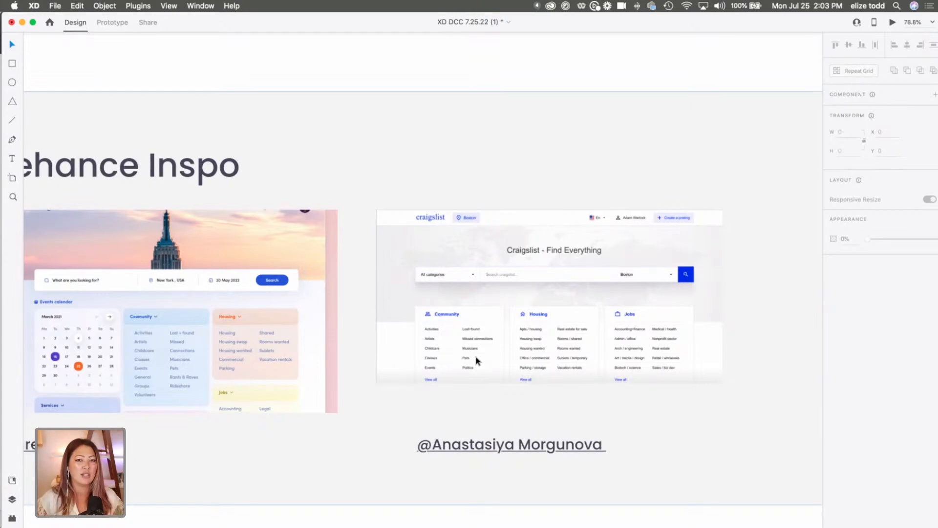
scroll(477, 360, "down", 5)
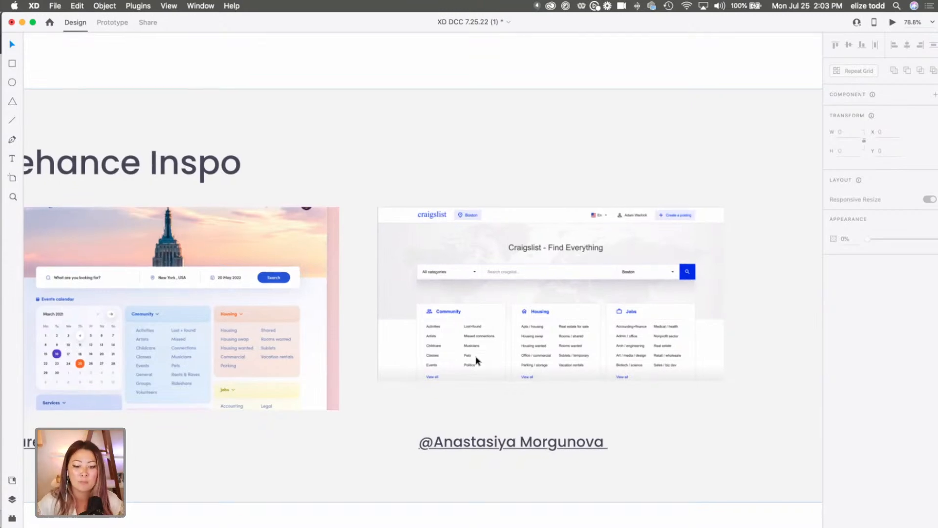
Examine both hand-drawn layout versions in the My Wireframes section, from the card layout to the sidebar layout.
scroll(477, 360, "down", 3)
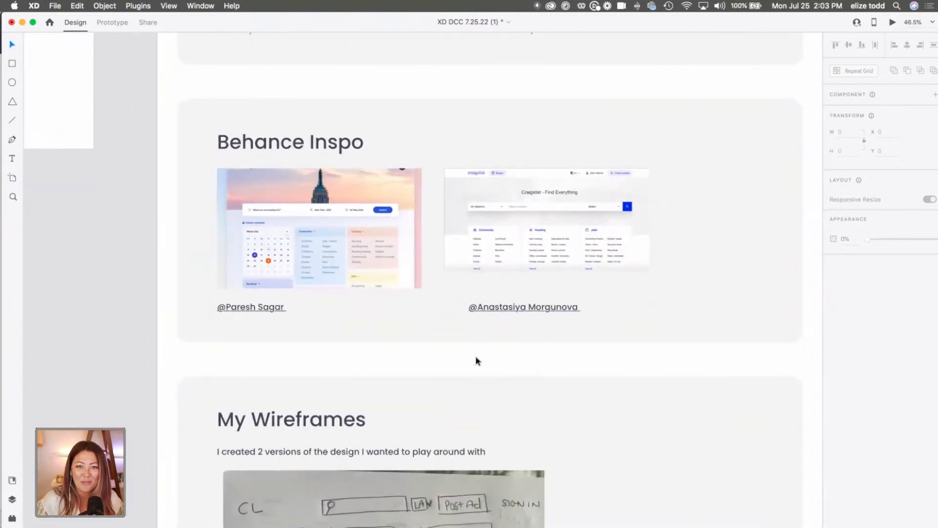
scroll(476, 361, "down", 6)
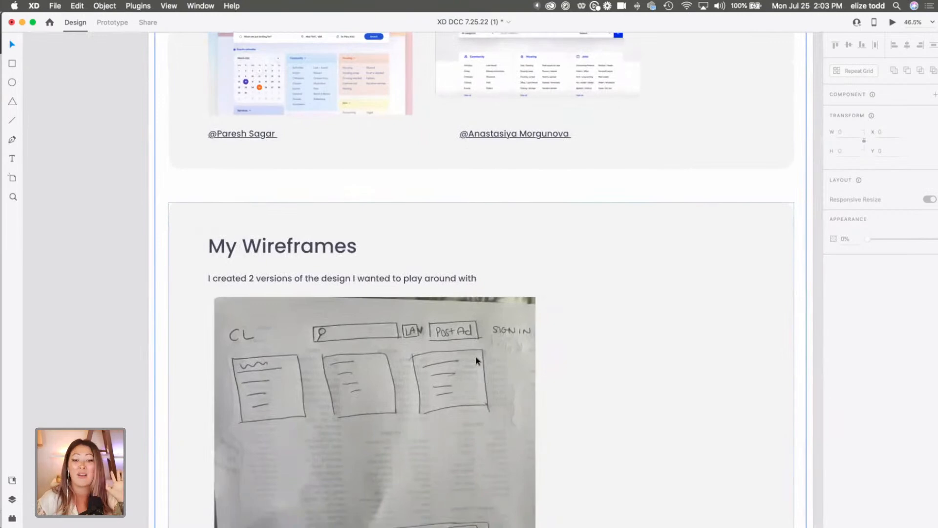
scroll(476, 361, "down", 1)
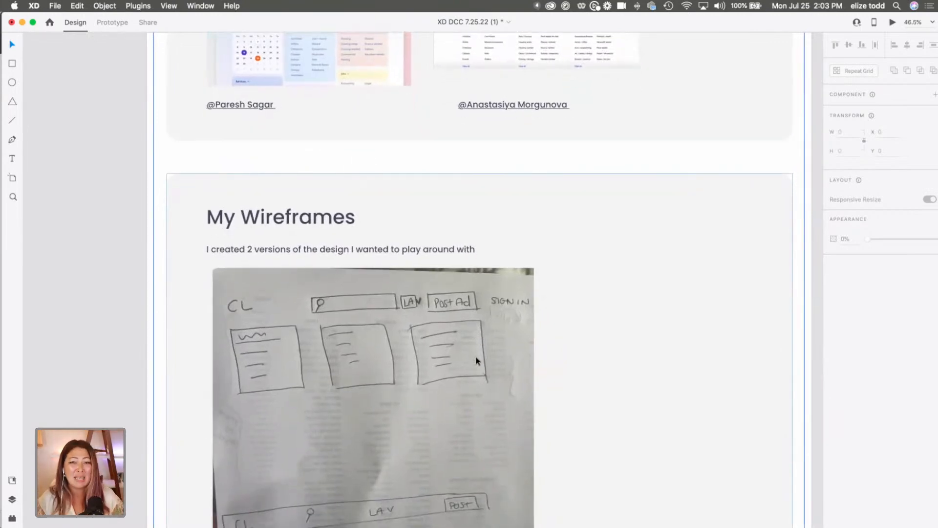
scroll(476, 360, "down", 3)
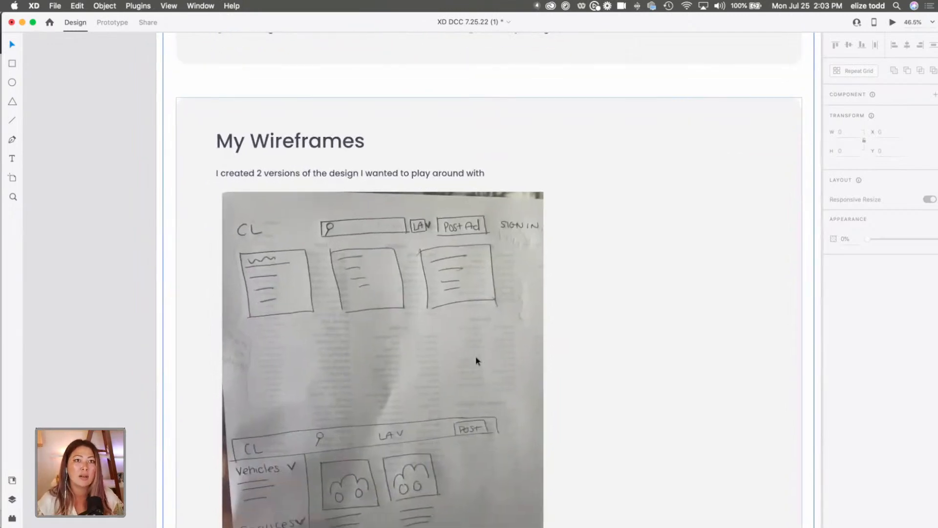
scroll(477, 361, "down", 1)
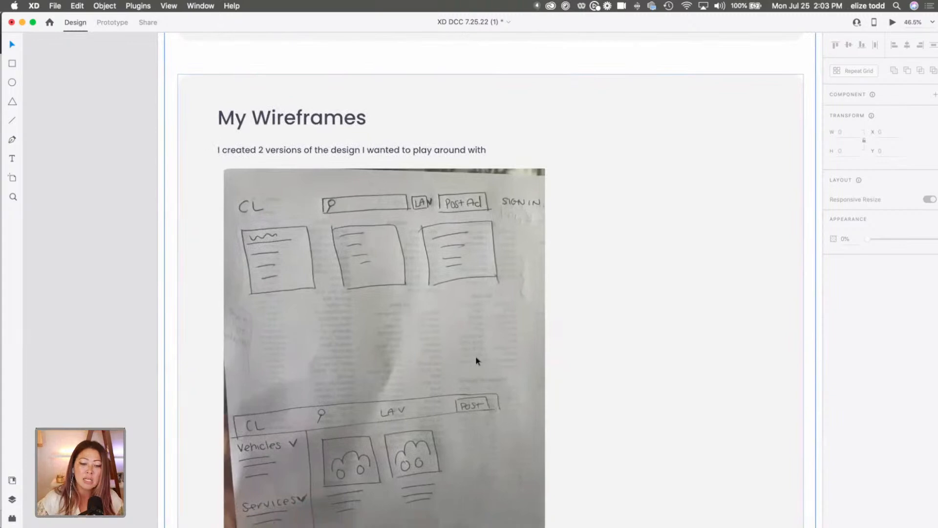
scroll(477, 361, "down", 1)
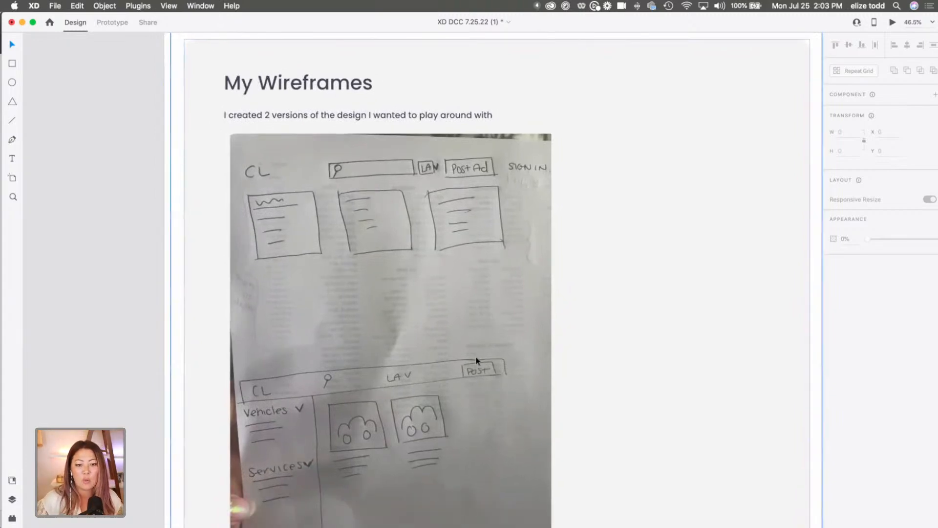
scroll(476, 361, "down", 1)
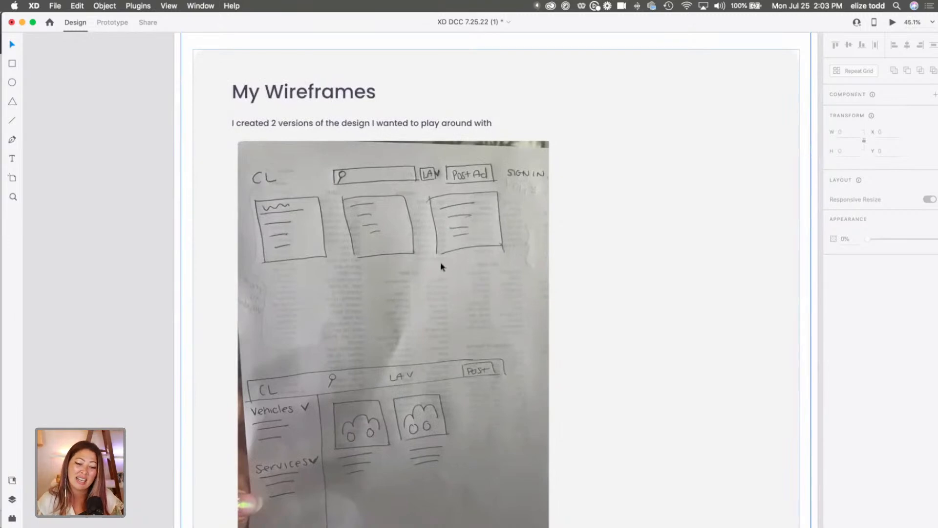
scroll(385, 408, "down", 2)
scroll(385, 408, "up", 3)
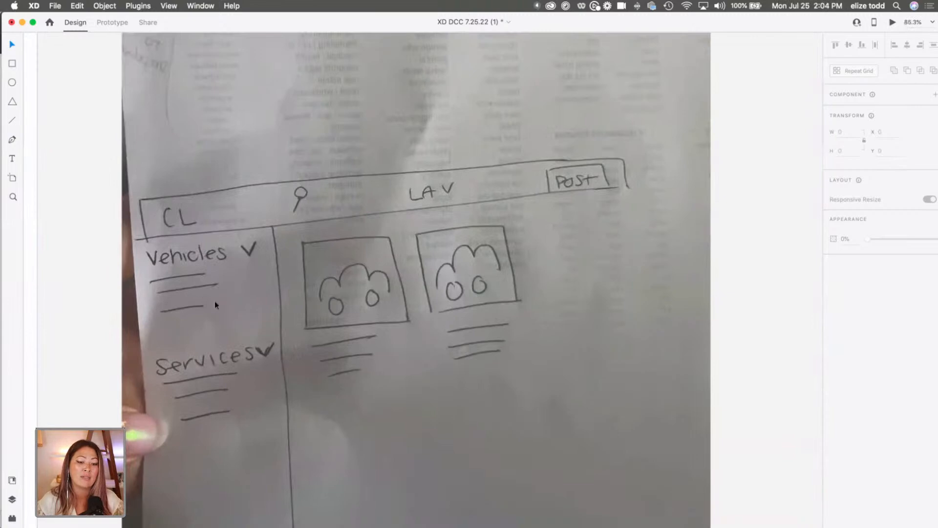
scroll(228, 364, "down", 3)
scroll(425, 215, "up", 3)
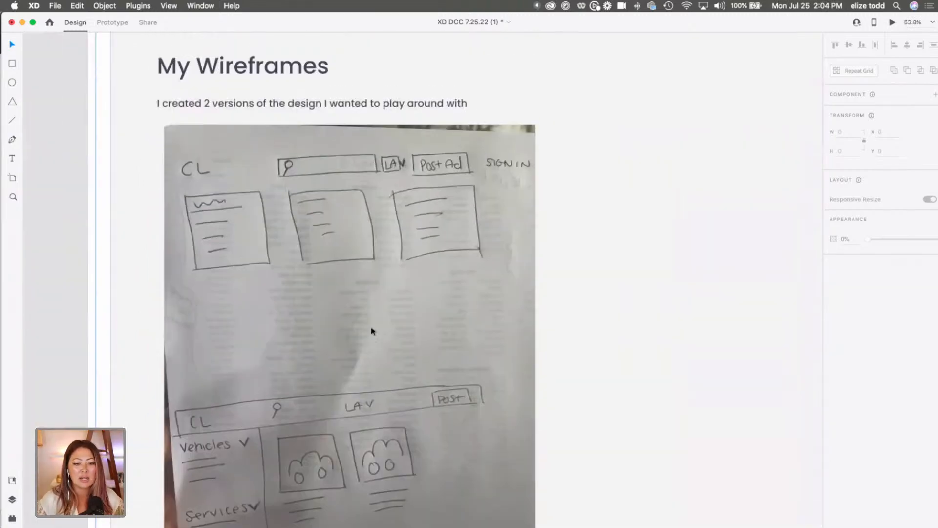
scroll(433, 317, "down", 5)
scroll(433, 318, "down", 2)
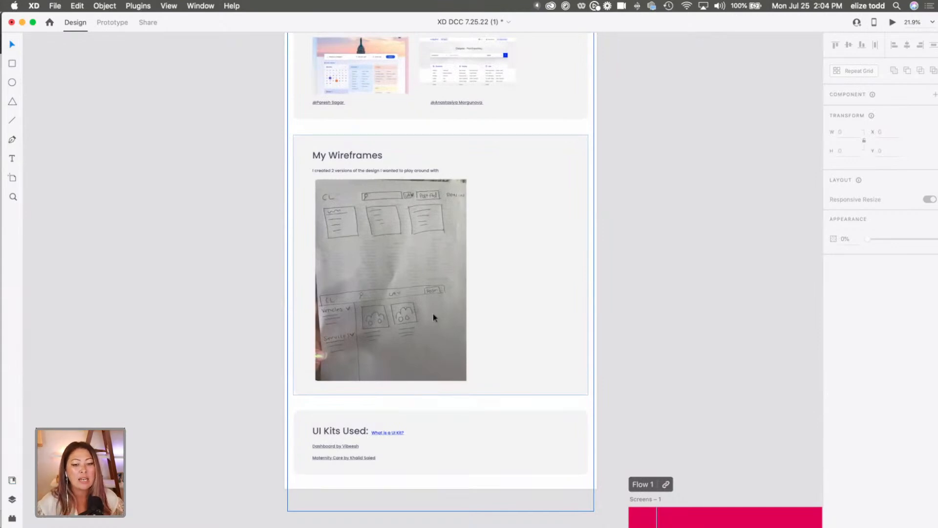
Return to the Suggested Steps list and read its process steps and beginner XD tutorial links.
scroll(433, 313, "up", 15)
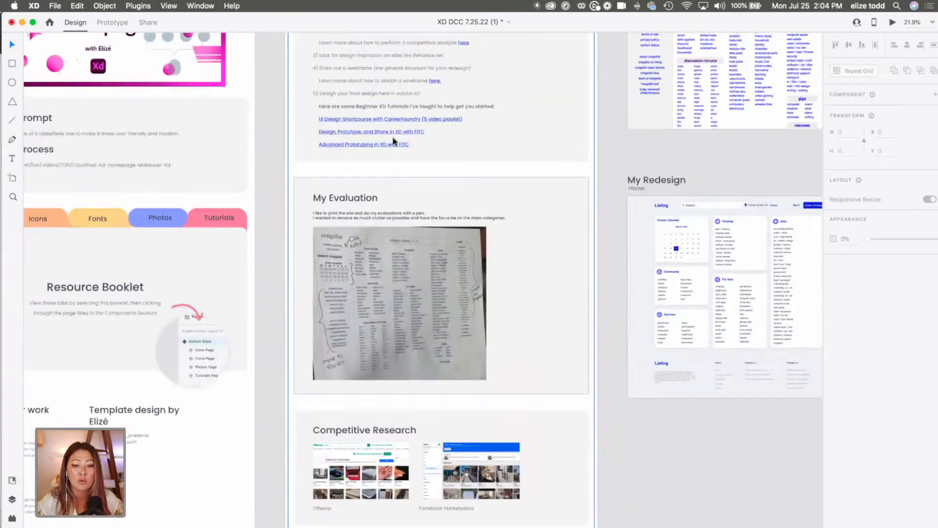
scroll(392, 134, "up", 5)
scroll(470, 155, "up", 2)
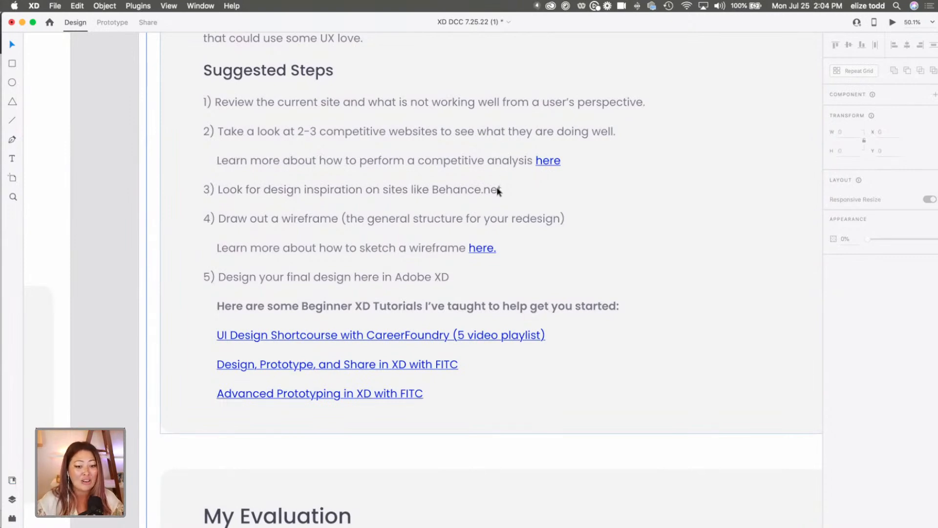
scroll(435, 202, "down", 6)
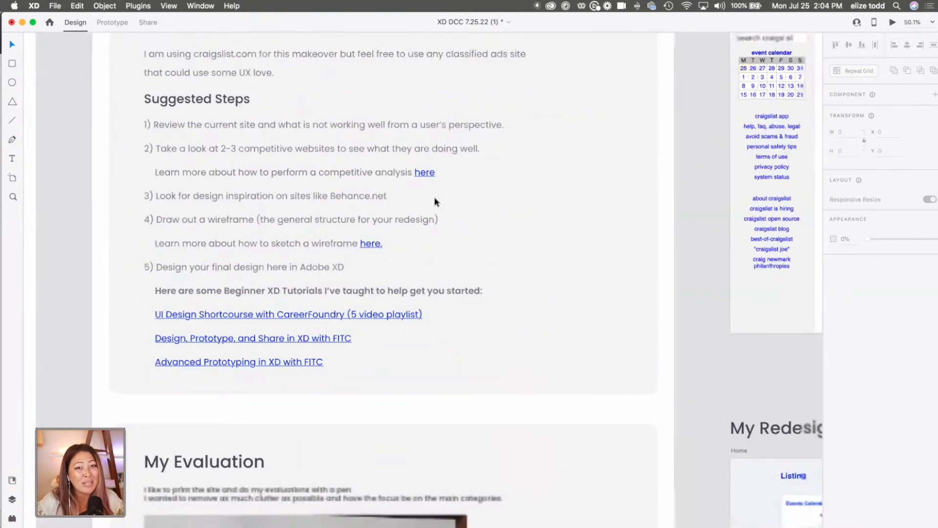
scroll(434, 202, "right", 5)
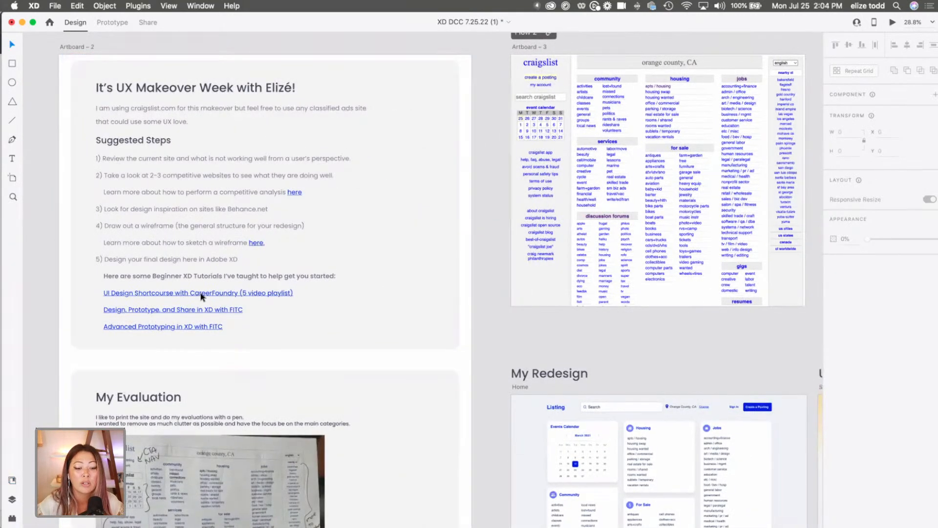
scroll(146, 301, "up", 3)
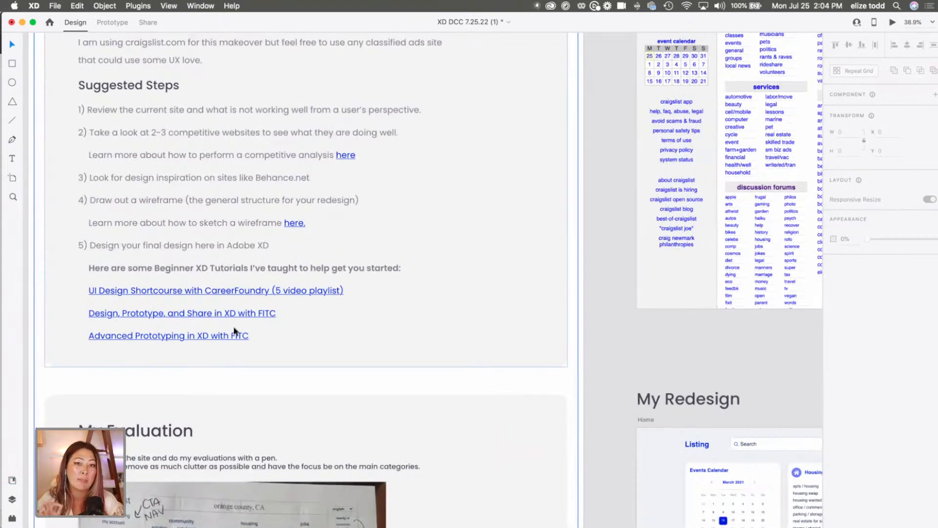
scroll(234, 330, "down", 4)
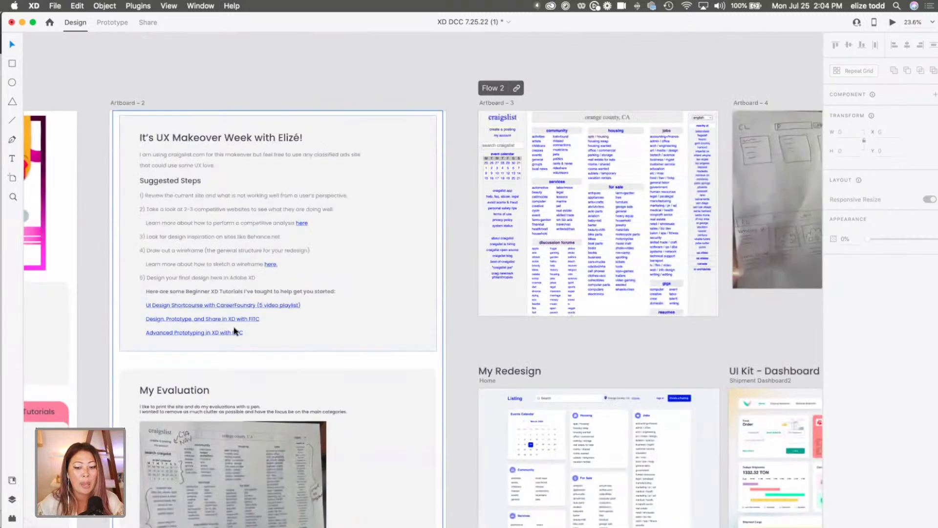
Examine the shipment dashboard UI kit and the pink maternity care UI kit page used as design sources.
scroll(234, 331, "down", 2)
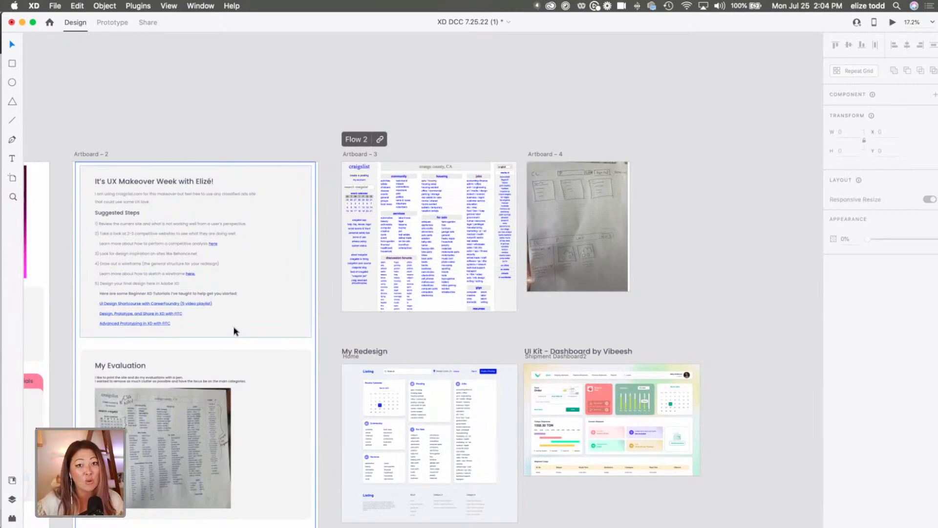
scroll(486, 331, "down", 2)
scroll(485, 331, "right", 2)
scroll(486, 330, "up", 5)
scroll(485, 331, "right", 3)
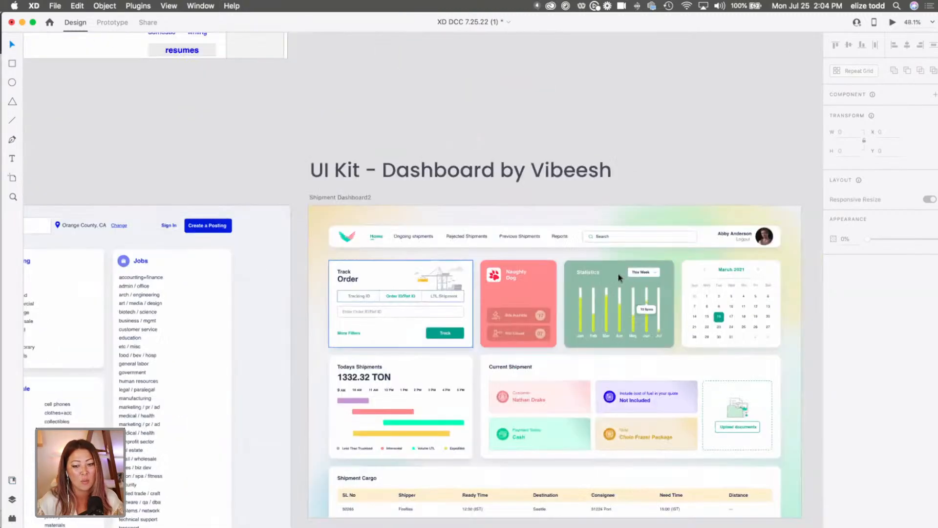
scroll(494, 218, "down", 2)
scroll(493, 218, "right", 2)
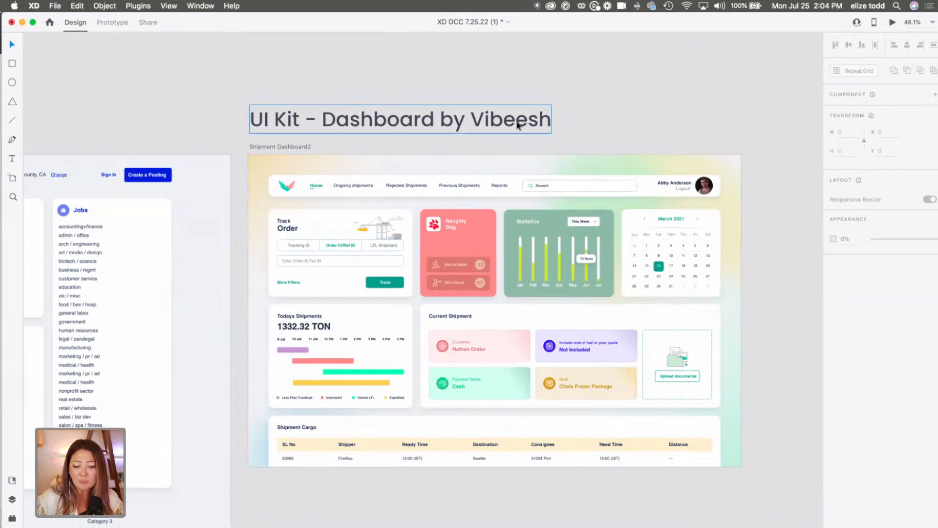
scroll(517, 124, "down", 5)
scroll(517, 124, "down", 10)
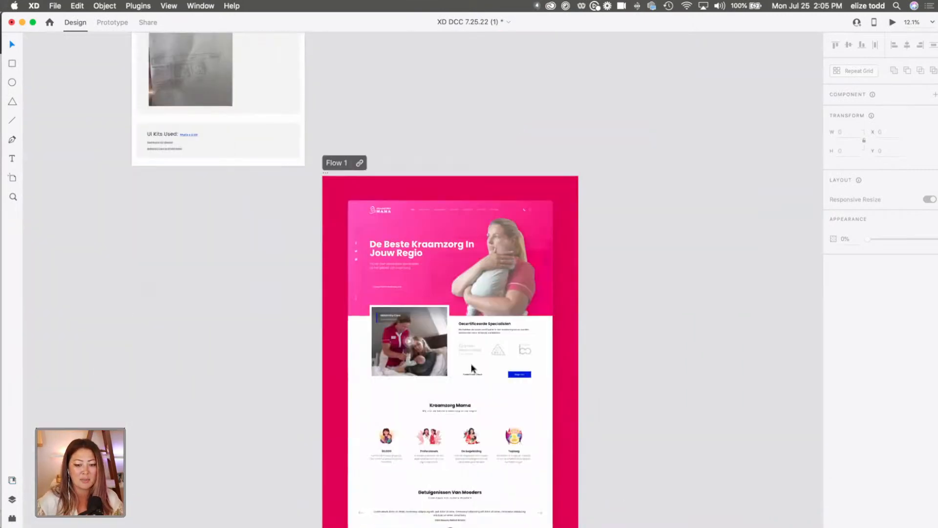
Examine the maternity care page's hero and service sections, and return to the UI Kits Used links.
scroll(472, 367, "up", 5)
left_click(472, 368)
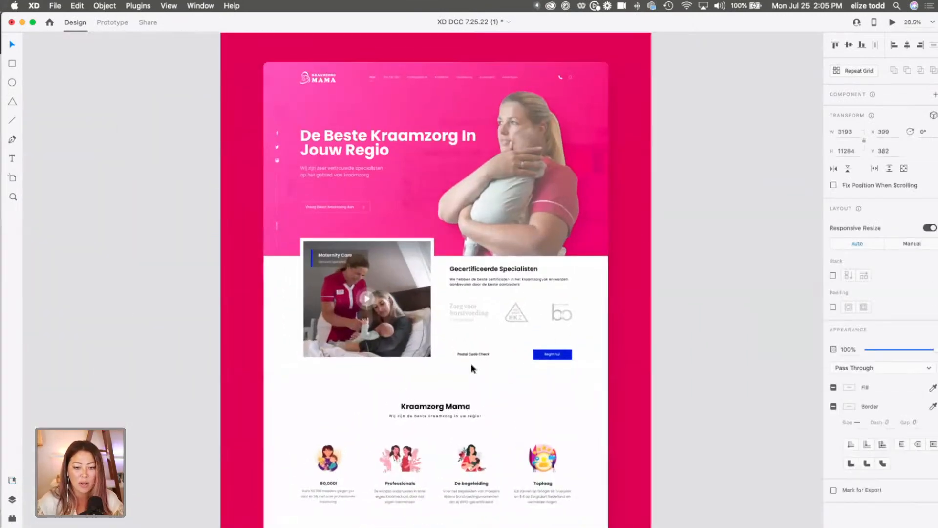
scroll(472, 367, "down", 5)
scroll(472, 367, "left", 2)
scroll(320, 208, "up", 5)
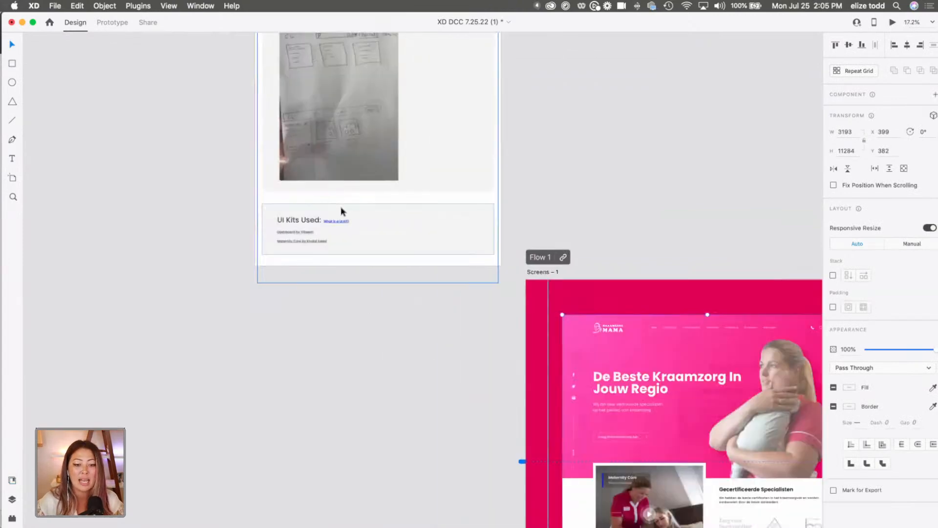
scroll(341, 208, "up", 5)
left_click(268, 239)
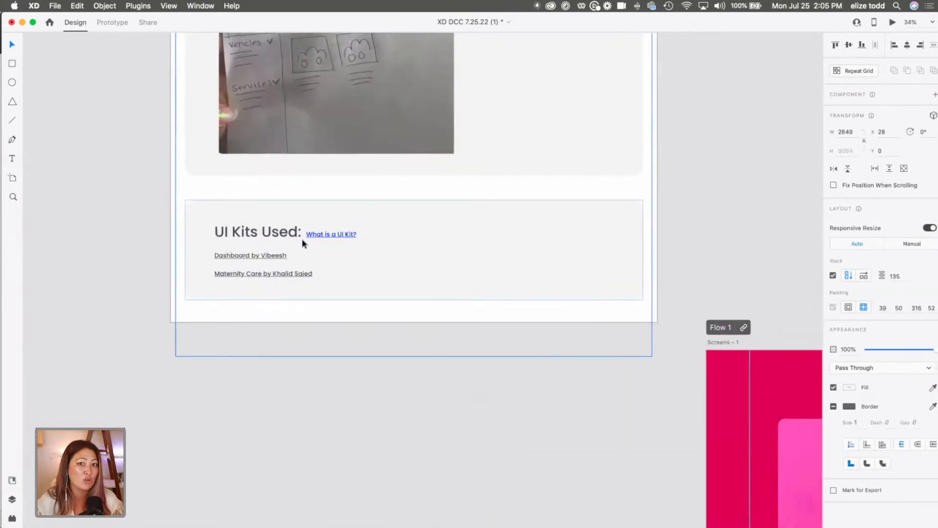
scroll(303, 243, "down", 8)
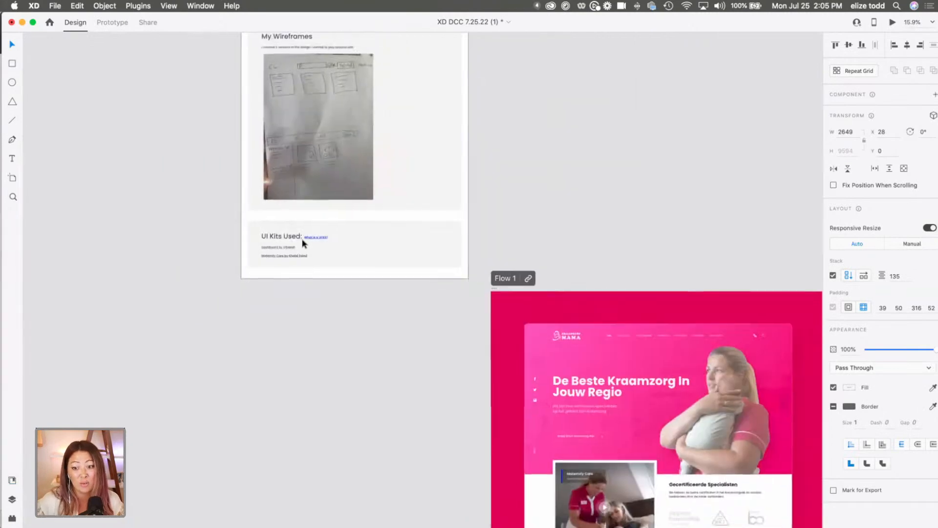
Compare the My Redesign homepage with the shipment dashboard UI kit it draws its cards and calendar from.
scroll(379, 247, "up", 6)
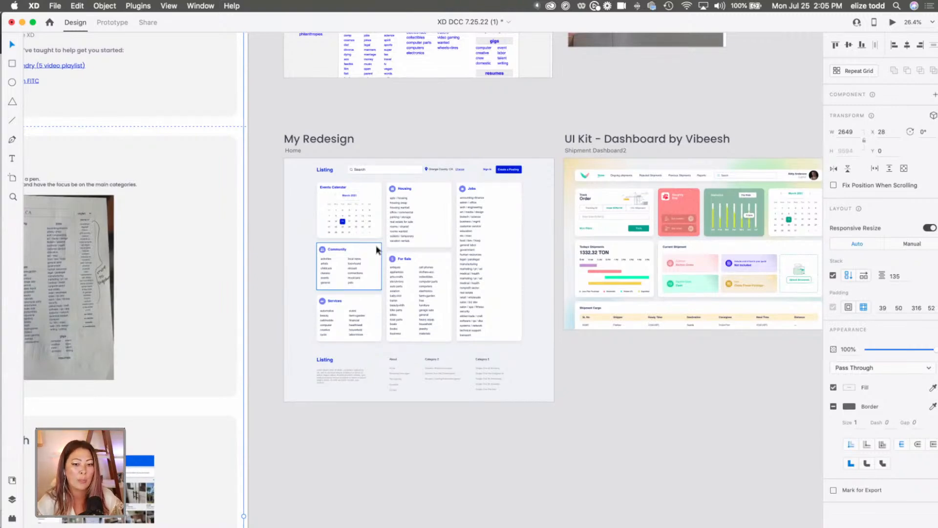
scroll(633, 217, "right", 4)
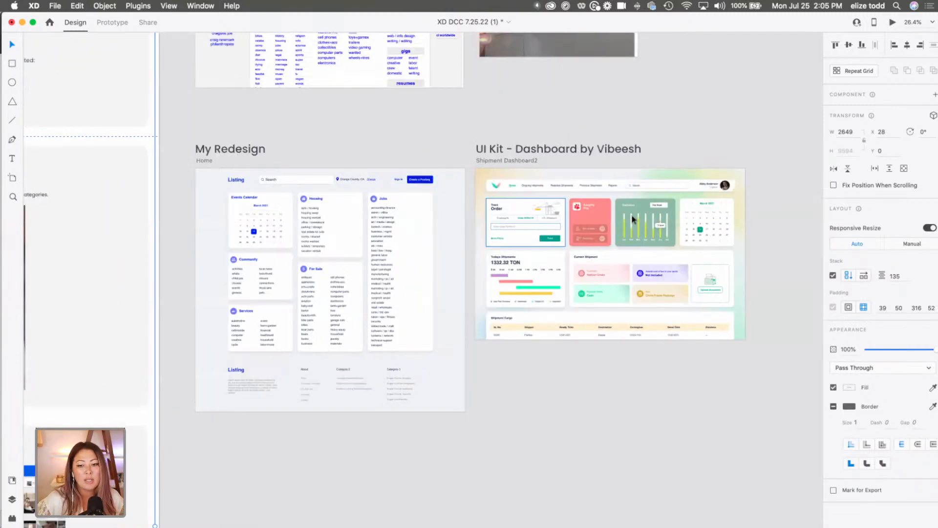
scroll(633, 218, "up", 4)
scroll(379, 108, "down", 4)
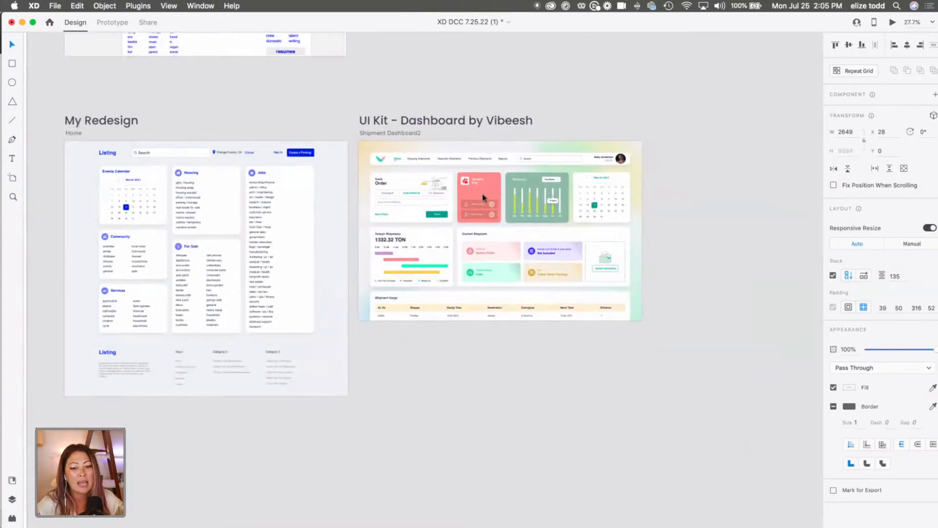
scroll(345, 217, "up", 5)
scroll(345, 217, "right", 3)
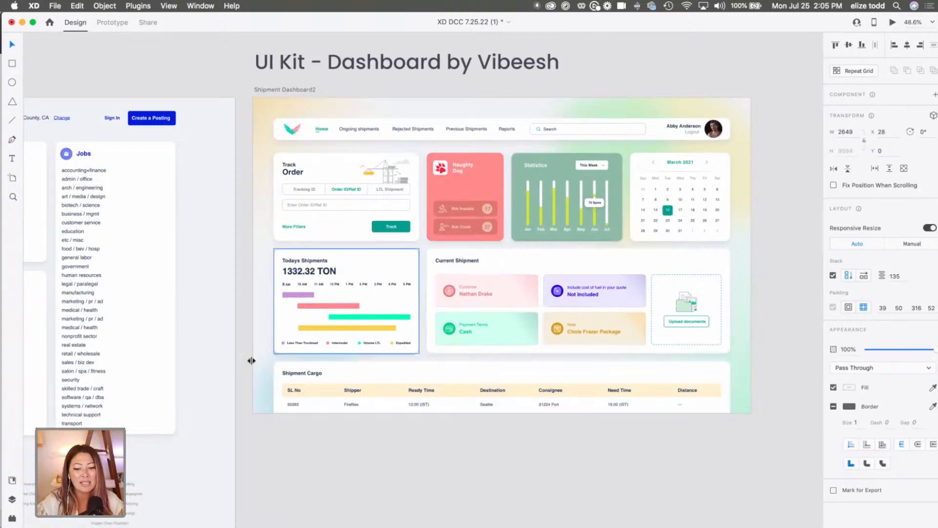
Delete the Shipment Cargo table, the Todays Shipments card and the Statistics card from the shipment dashboard artboard.
left_click_drag(676, 478, 440, 377)
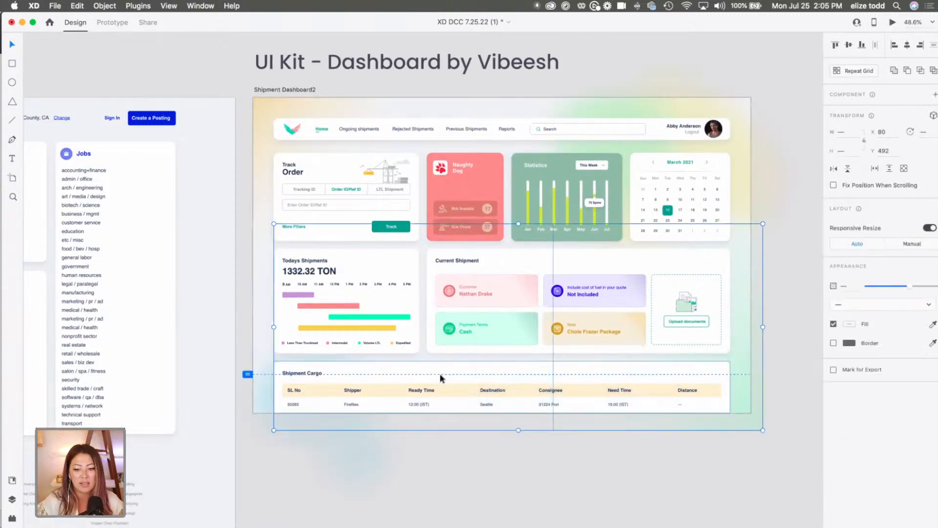
key("BackSpace")
left_click(379, 303)
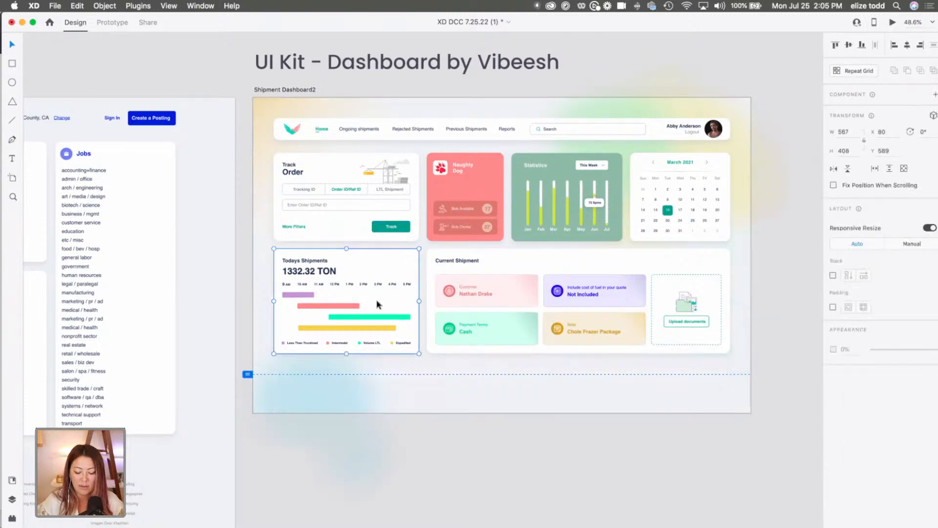
key("BackSpace")
left_click(541, 216)
key("BackSpace")
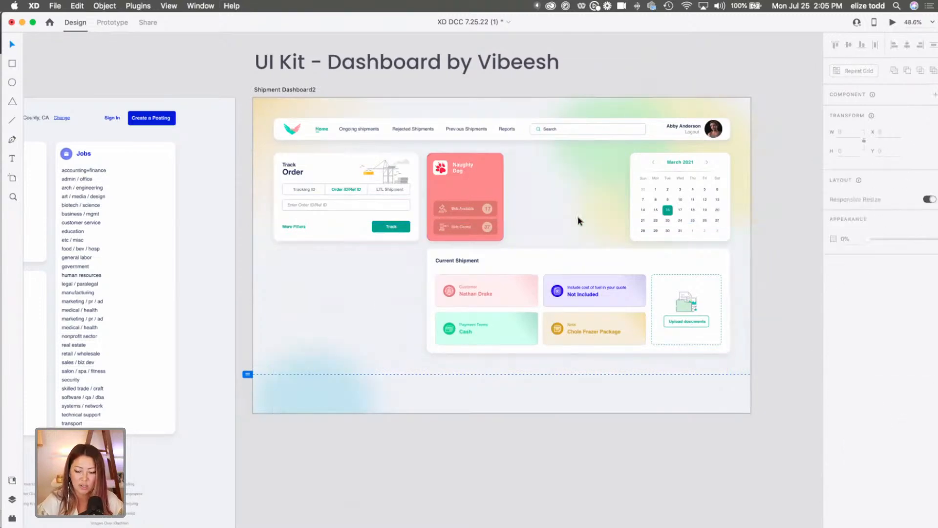
Delete the Track Order card, the red Naughty Dog card and its leftover paw icon from the shipment dashboard.
left_click(469, 201)
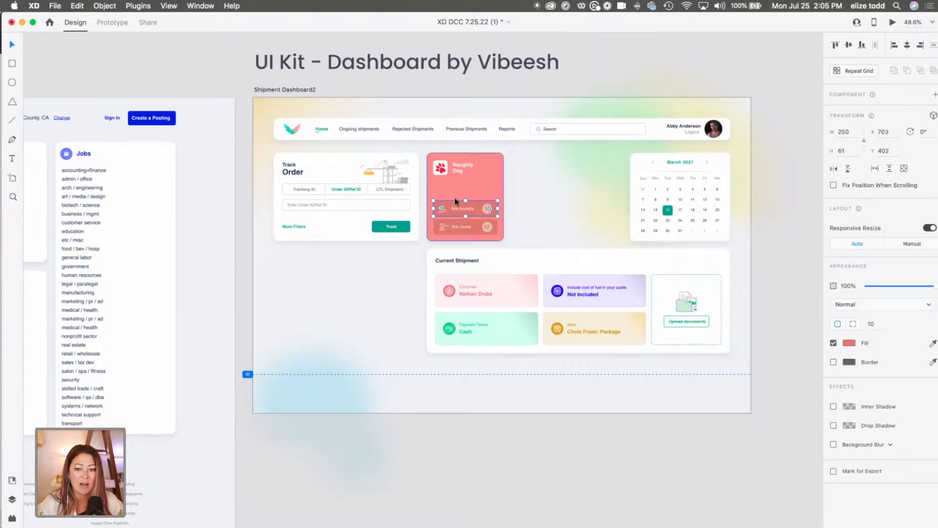
left_click_drag(517, 231, 343, 175)
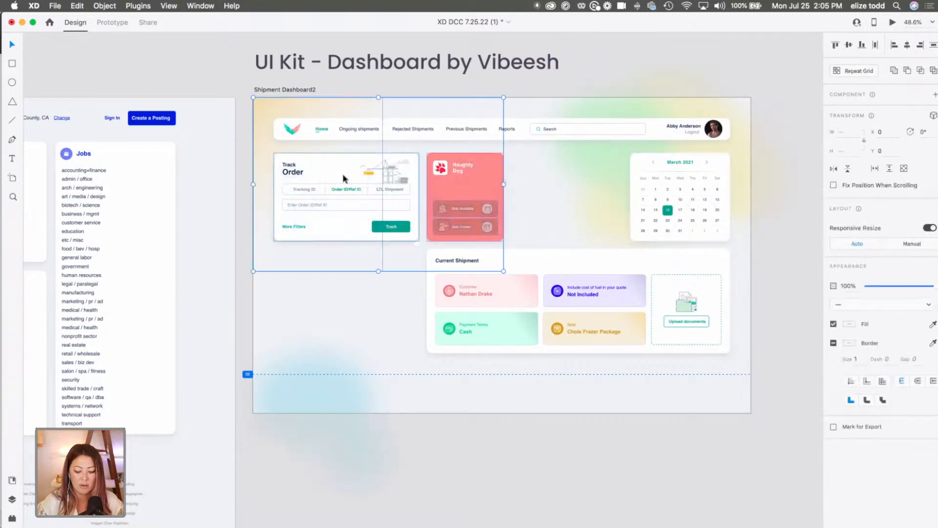
key("BackSpace")
left_click_drag(491, 193, 429, 166)
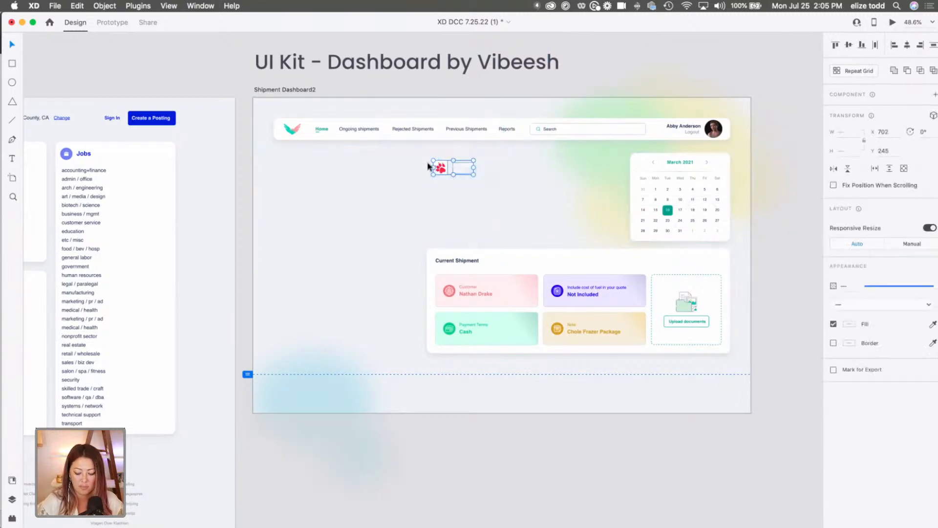
key("BackSpace")
Check the redesign's Events Calendar and move the dashboard's March 2021 calendar card beneath its first navigation links, at about X 219, Y 205.
scroll(706, 180, "down", 3)
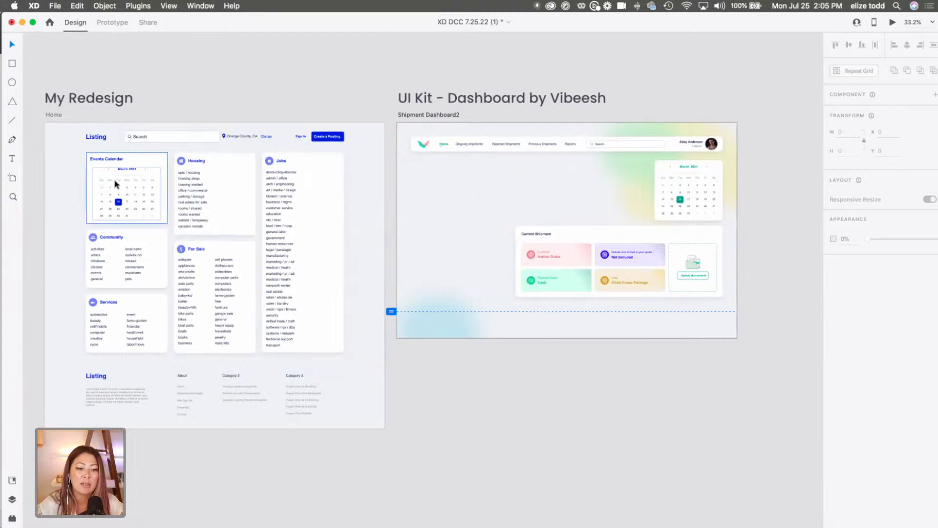
scroll(116, 186, "up", 3)
scroll(116, 185, "up", 3)
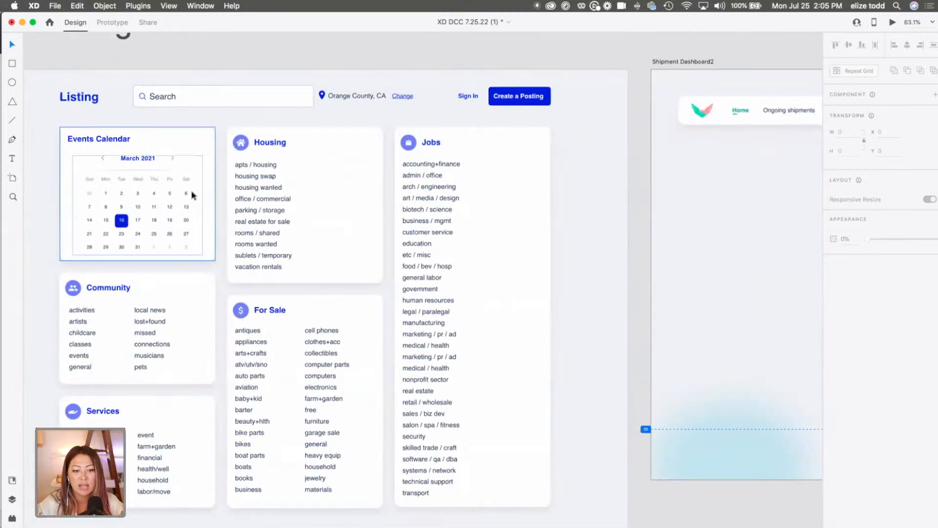
scroll(191, 195, "down", 5)
scroll(337, 196, "right", 1)
left_click_drag(725, 205, 446, 208)
scroll(470, 207, "up", 5)
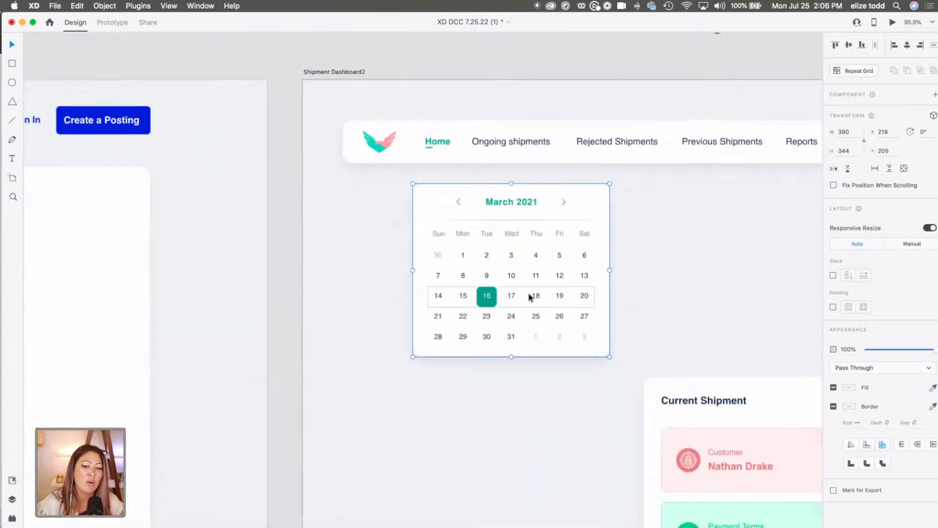
scroll(529, 297, "down", 1)
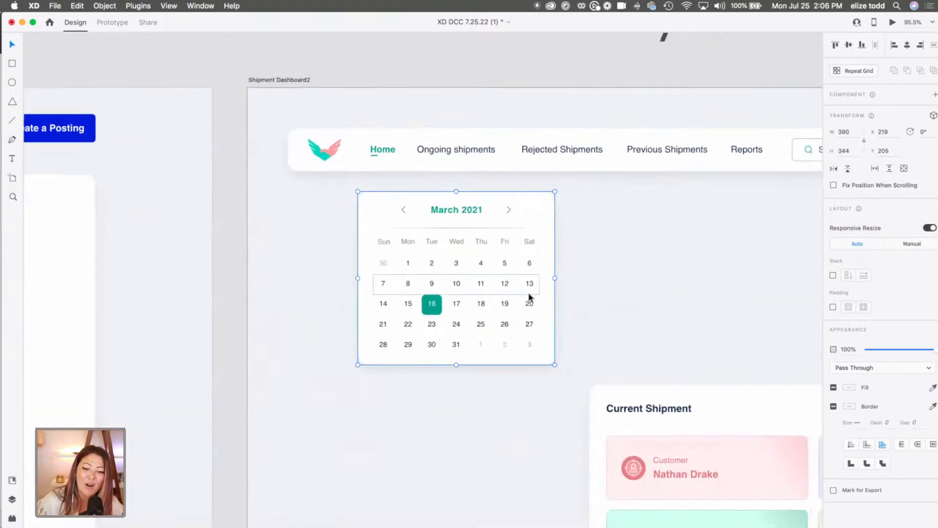
scroll(530, 296, "down", 2)
scroll(529, 296, "down", 2)
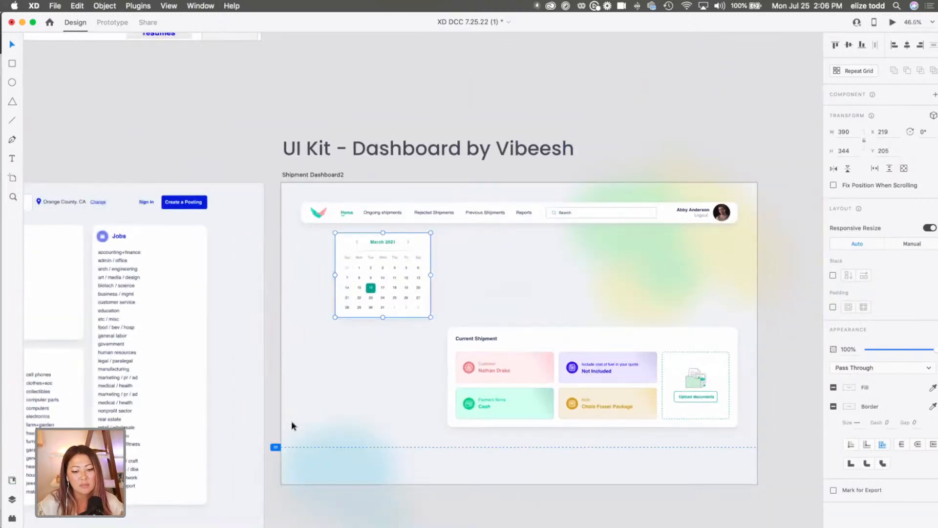
Delete the blurred blue shape and the green and yellow gradient blobs from the shipment dashboard's background.
left_click(292, 425)
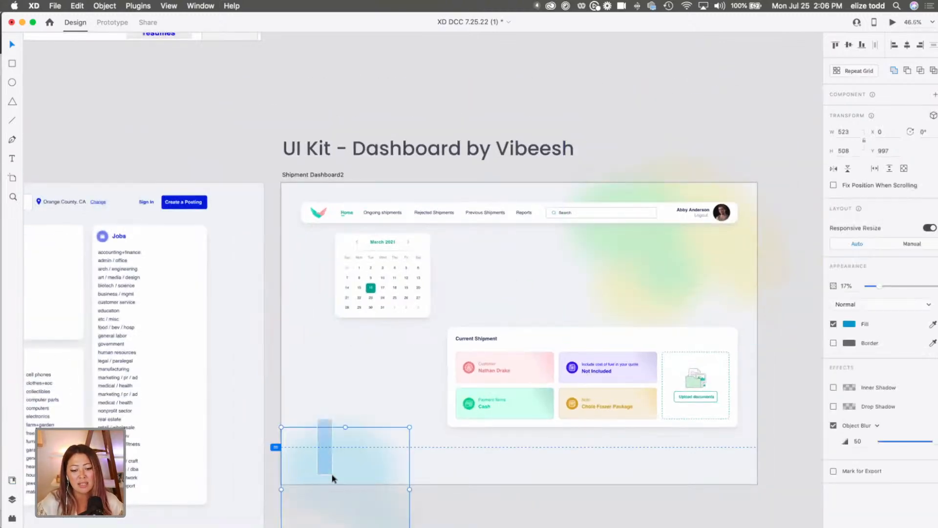
key("Delete")
left_click(635, 289)
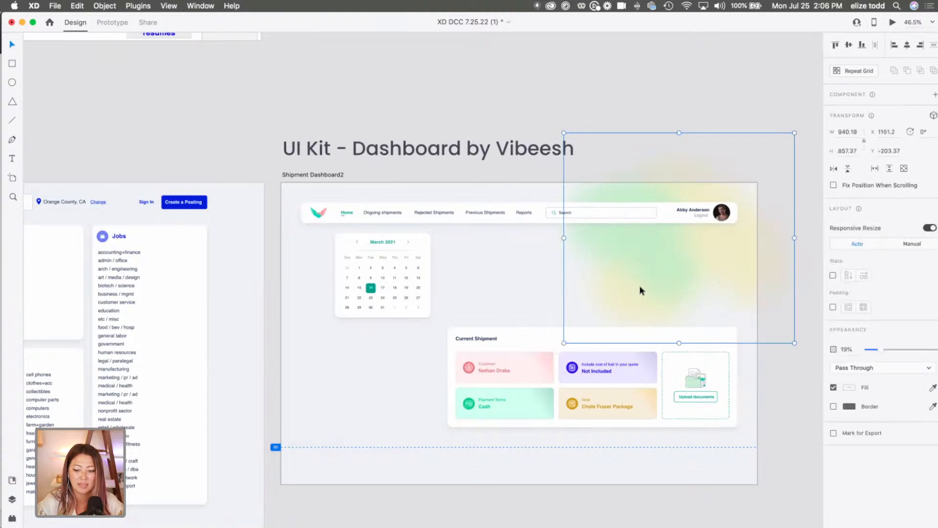
key("Delete")
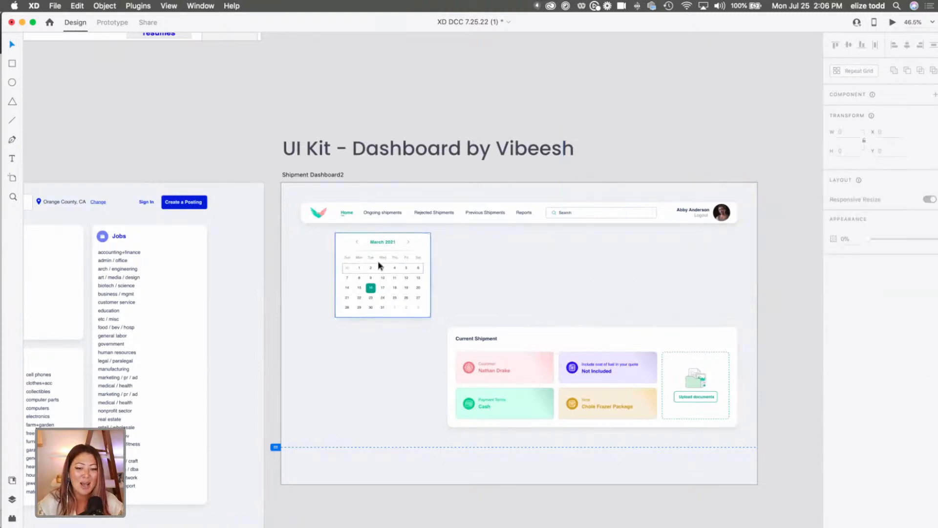
Compare the redesign's header and category cards with the original craigslist page, the hand-drawn wireframes and the dashboard kit's navigation bar.
scroll(368, 217, "left", 5)
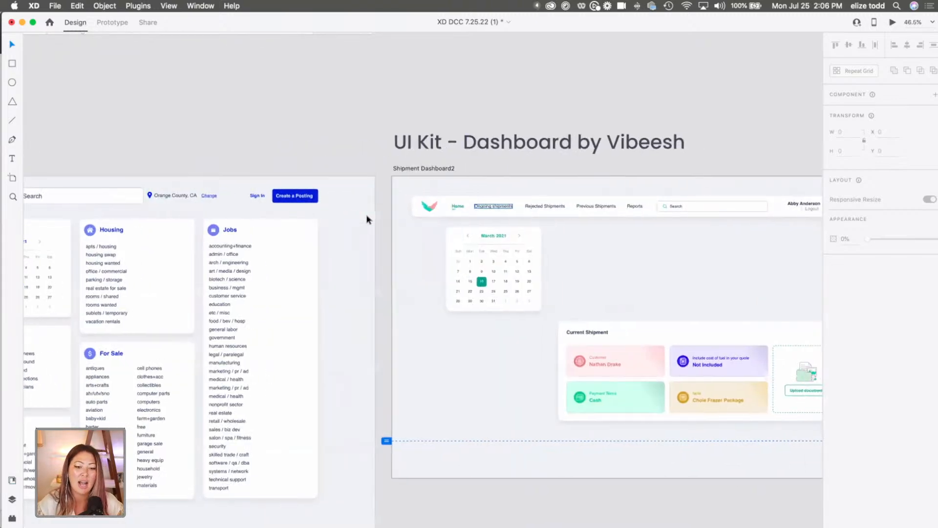
scroll(368, 218, "left", 5)
scroll(216, 211, "up", 5)
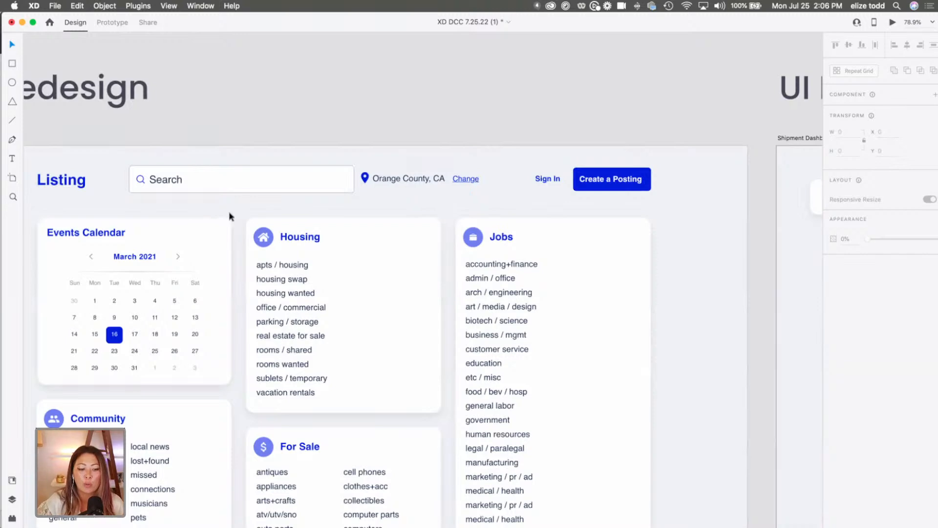
scroll(229, 216, "down", 3)
scroll(234, 210, "up", 10)
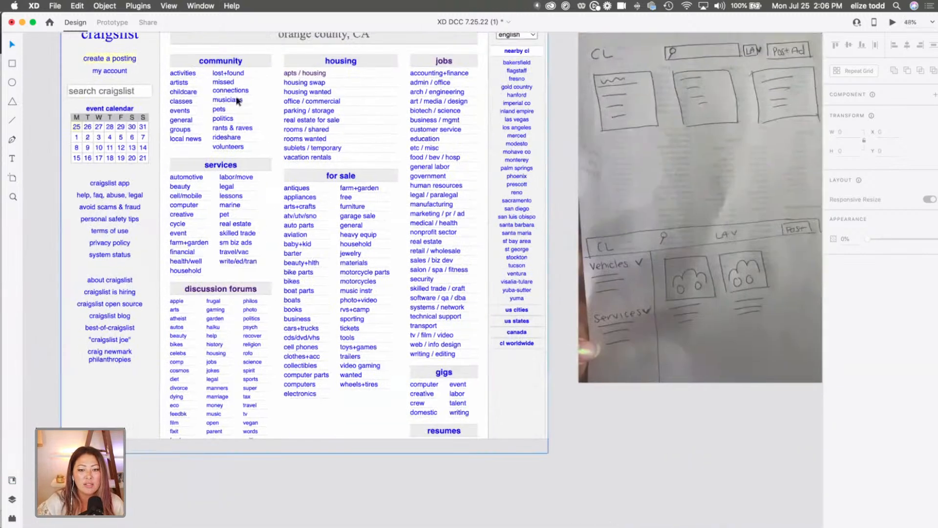
scroll(350, 121, "up", 2)
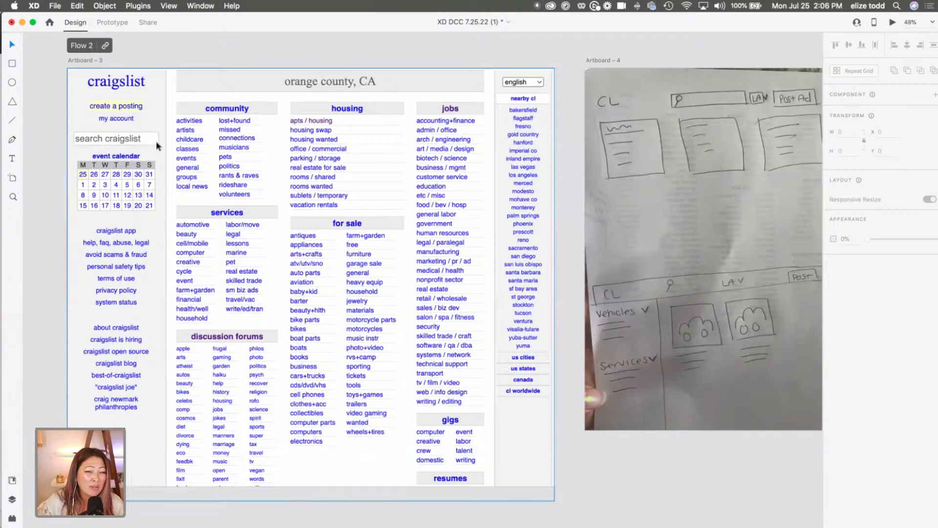
scroll(157, 140, "down", 5)
scroll(276, 364, "down", 3)
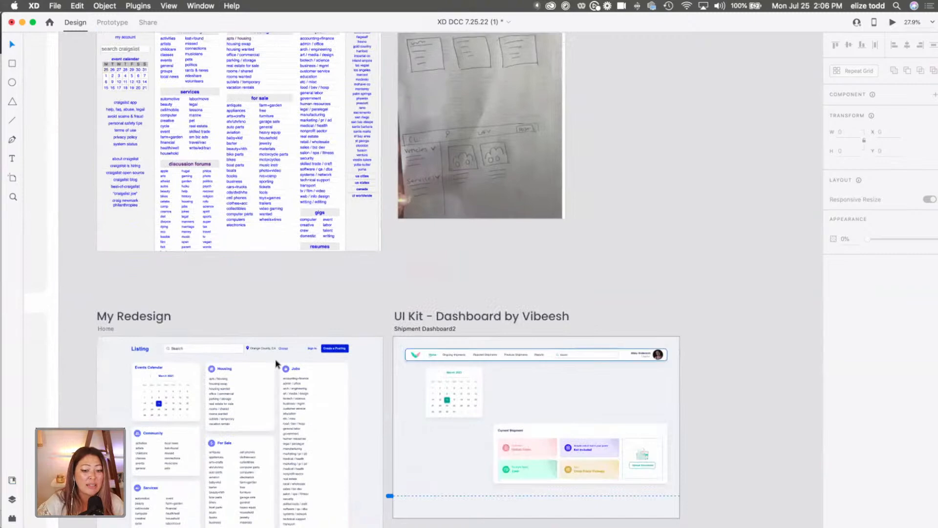
scroll(276, 364, "up", 3)
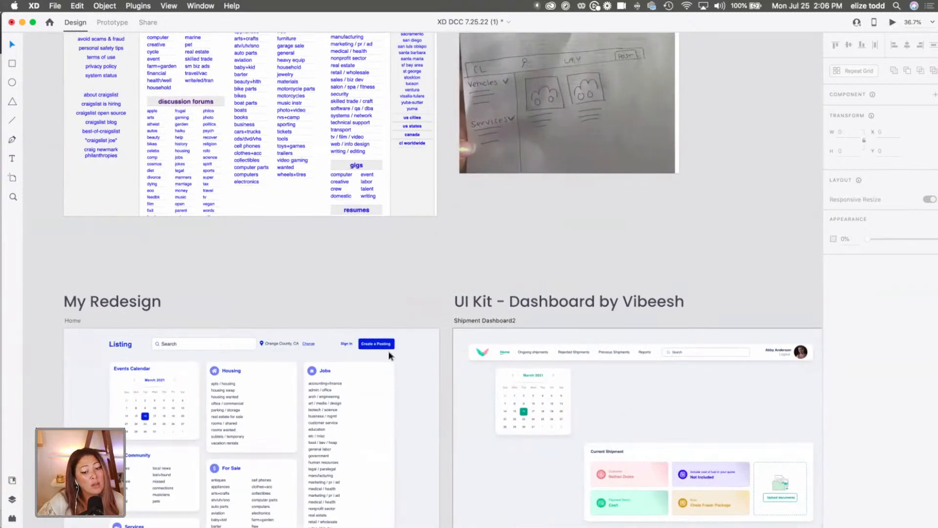
scroll(400, 340, "right", 3)
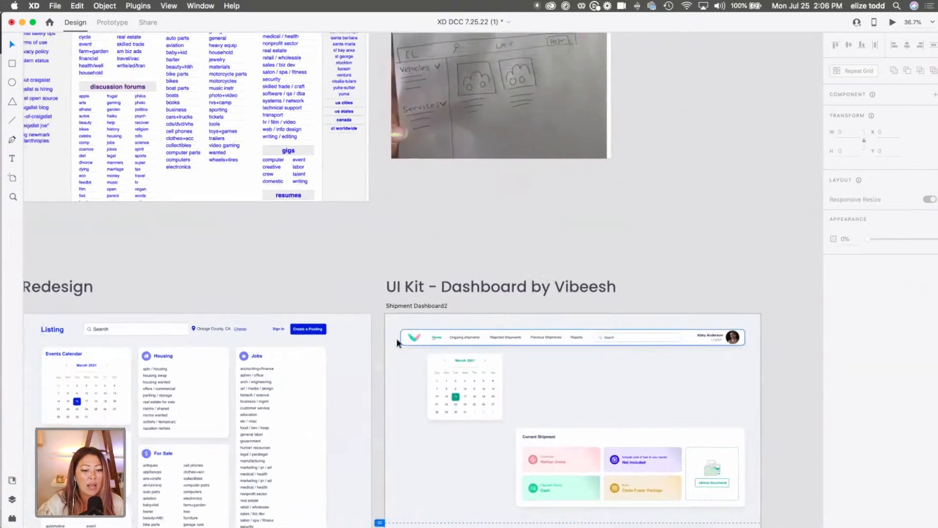
scroll(398, 339, "left", 3)
scroll(213, 333, "up", 3)
scroll(212, 332, "up", 5)
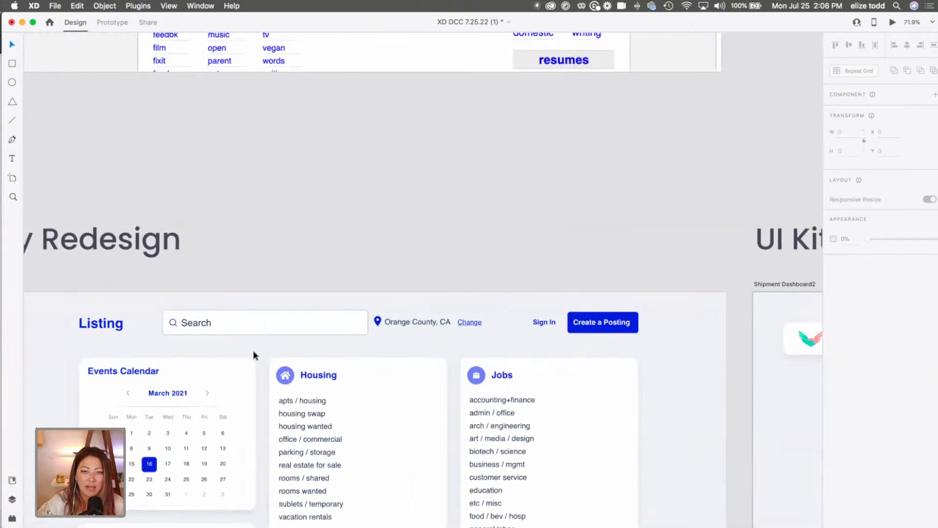
Group the dashboard search field's frame, magnifier icon and Search text, and move the group below the navigation bar to X 1093, Y 198.
scroll(254, 354, "right", 10)
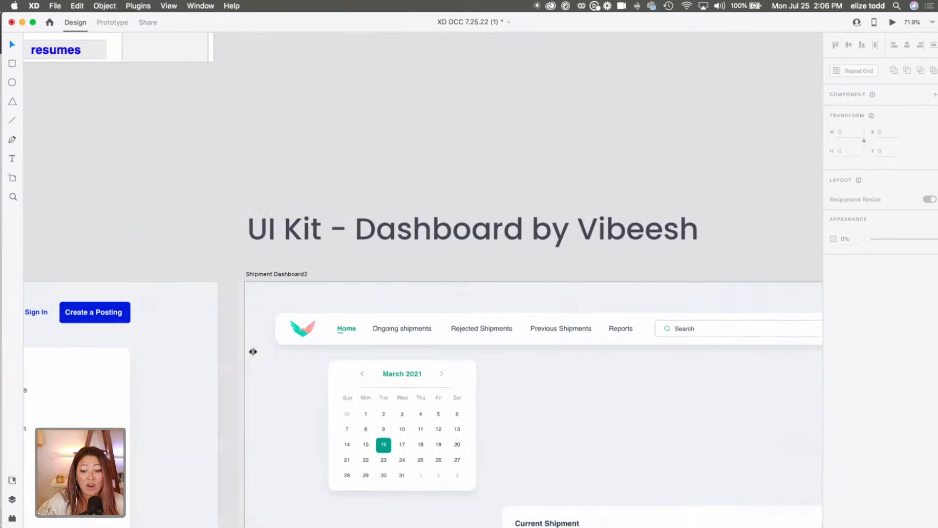
double_click(601, 313)
key("Escape")
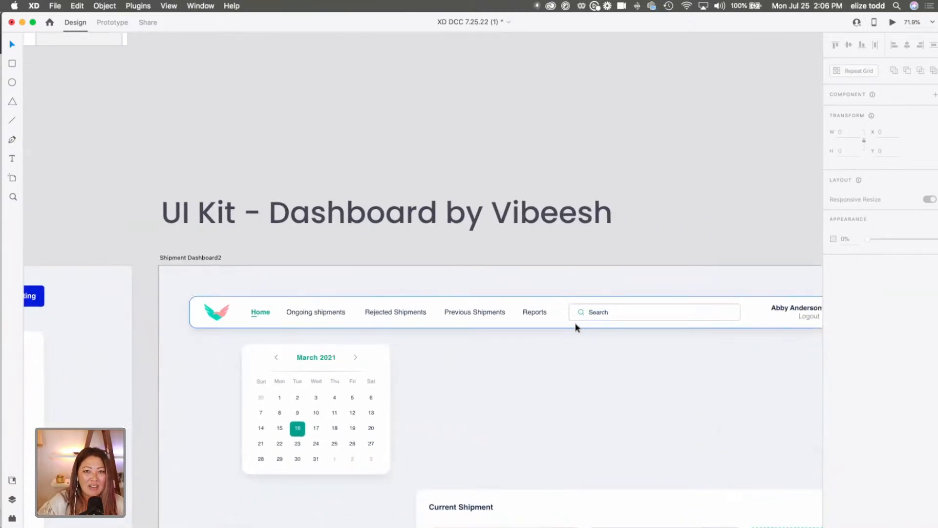
scroll(576, 327, "right", 3)
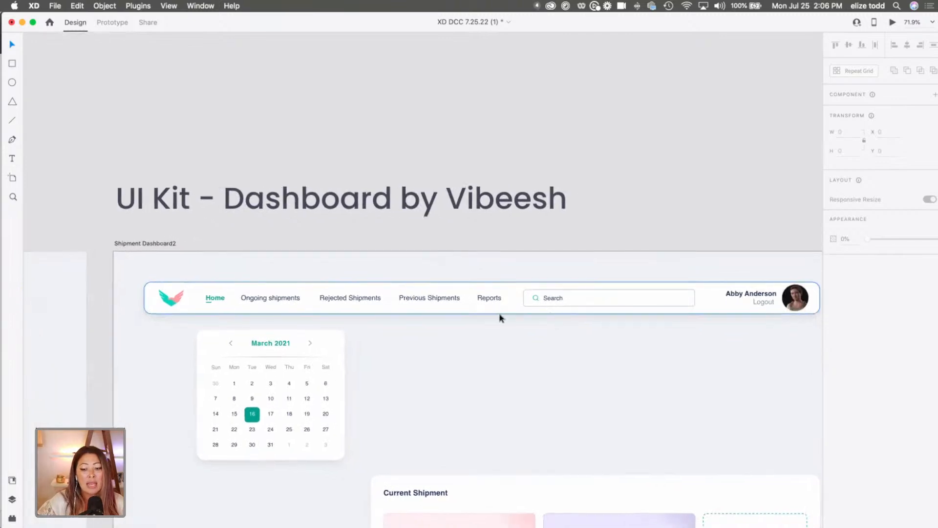
double_click(555, 299)
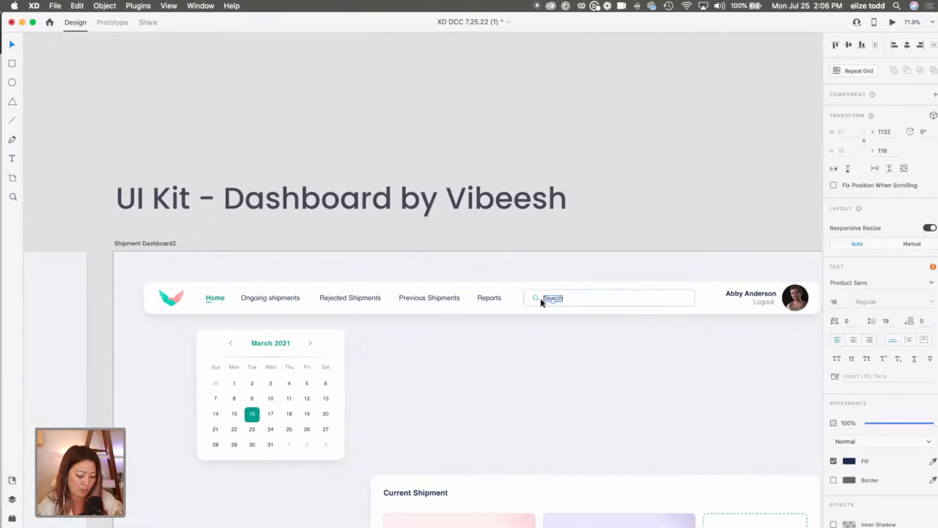
scroll(569, 299, "up", 5)
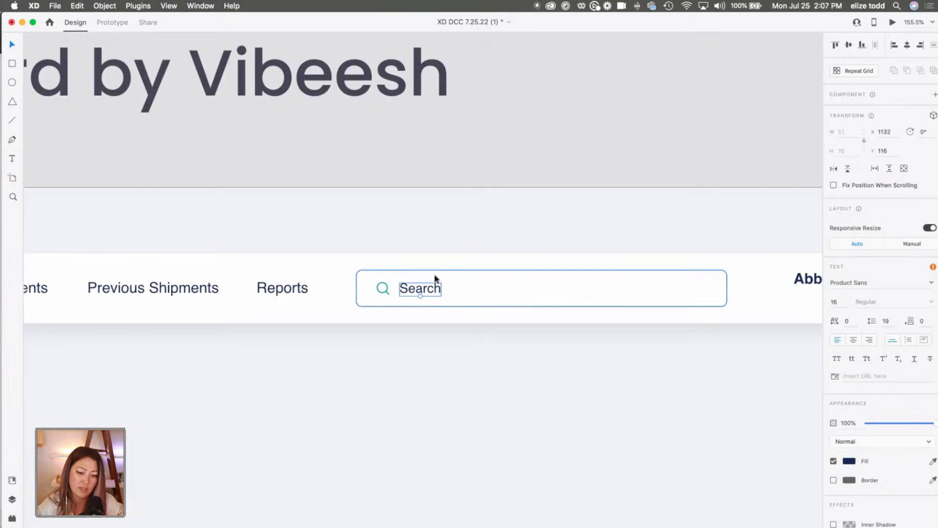
left_click(436, 274, "shift")
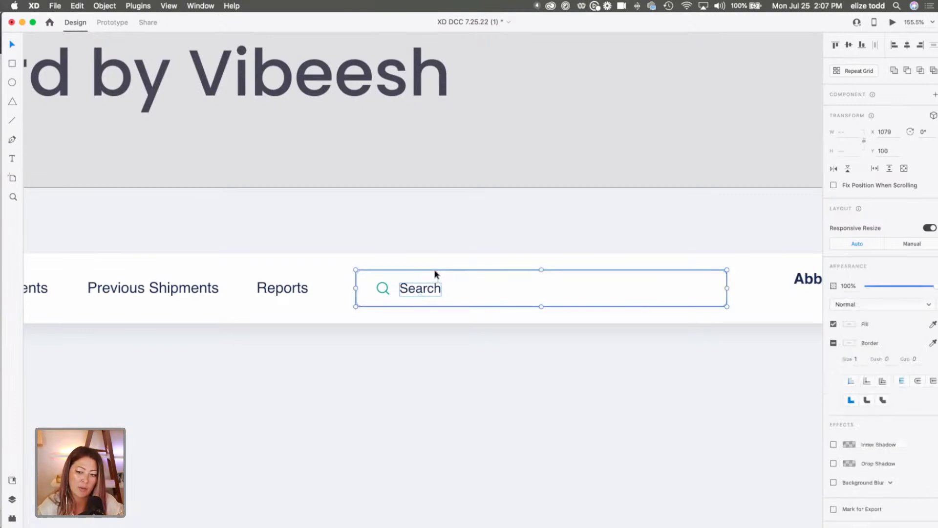
left_click(388, 289, "shift")
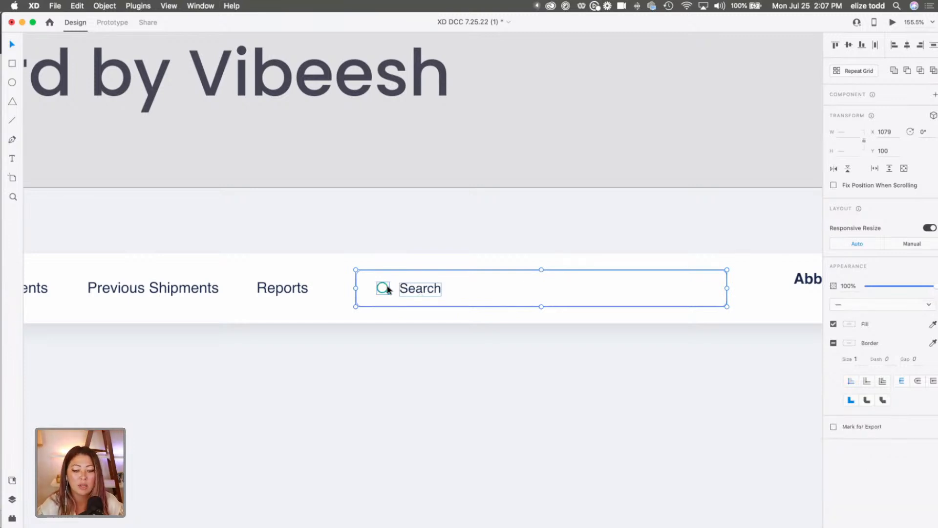
right_click(421, 291)
left_click(446, 380)
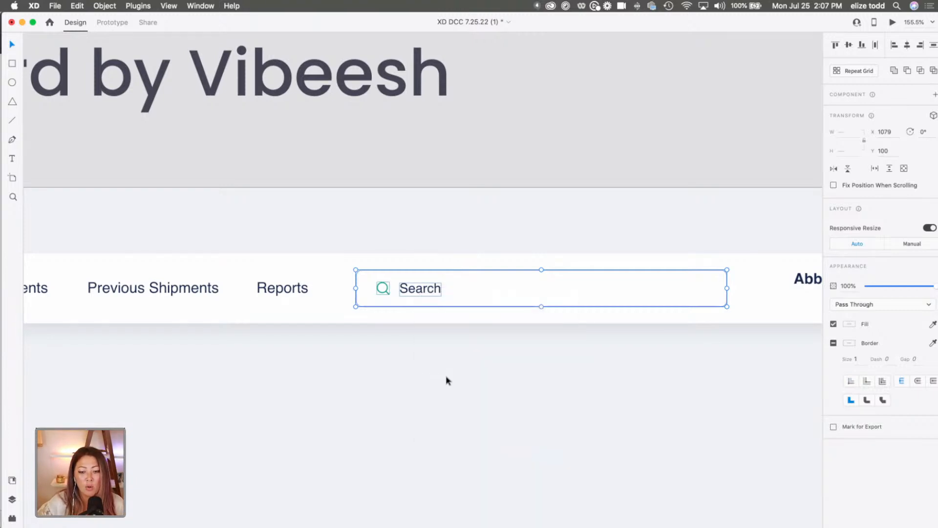
left_click_drag(423, 292, 439, 372)
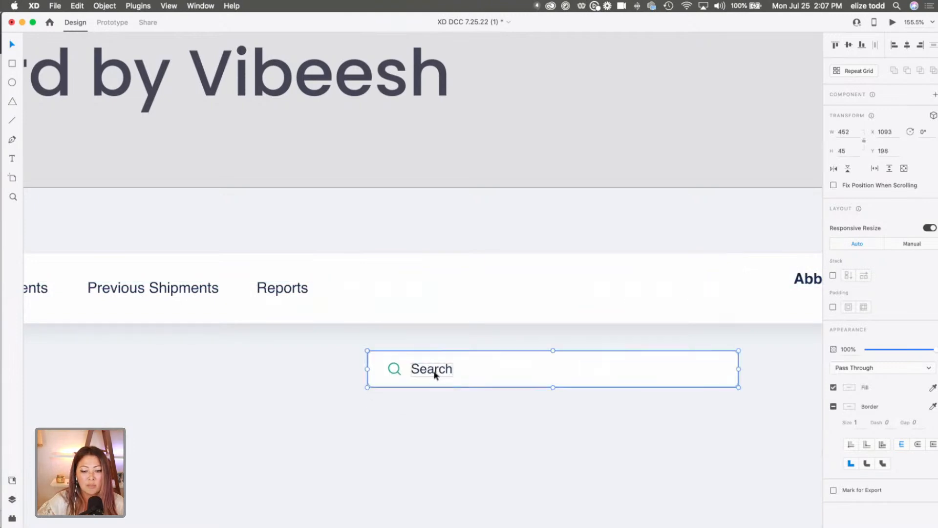
Delete the profile name, Logout link and avatar from the dashboard header, along with the navigation bar's white background.
scroll(435, 374, "down", 10)
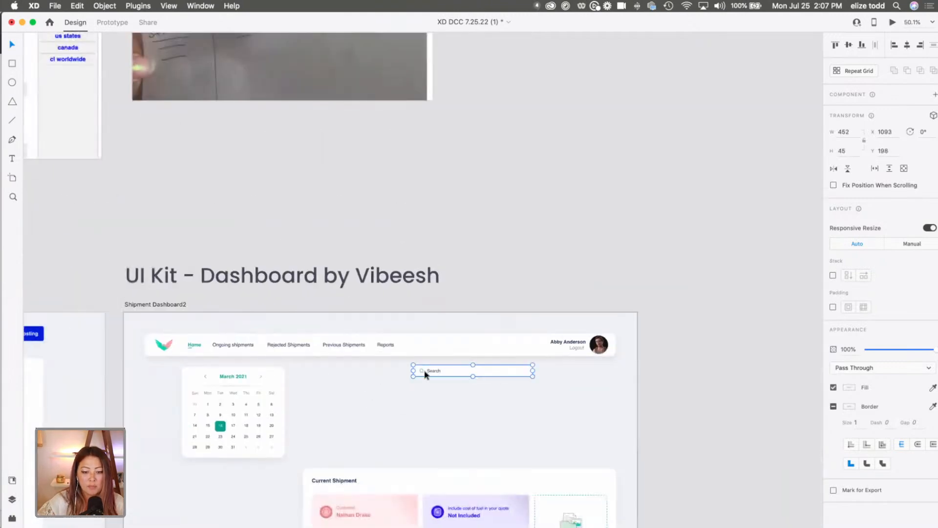
scroll(426, 373, "up", 5)
scroll(419, 369, "left", 3)
left_click(636, 341)
key("Escape")
left_click(565, 333)
key("Escape")
left_click(756, 328)
key("BackSpace")
left_click(750, 326)
key("BackSpace")
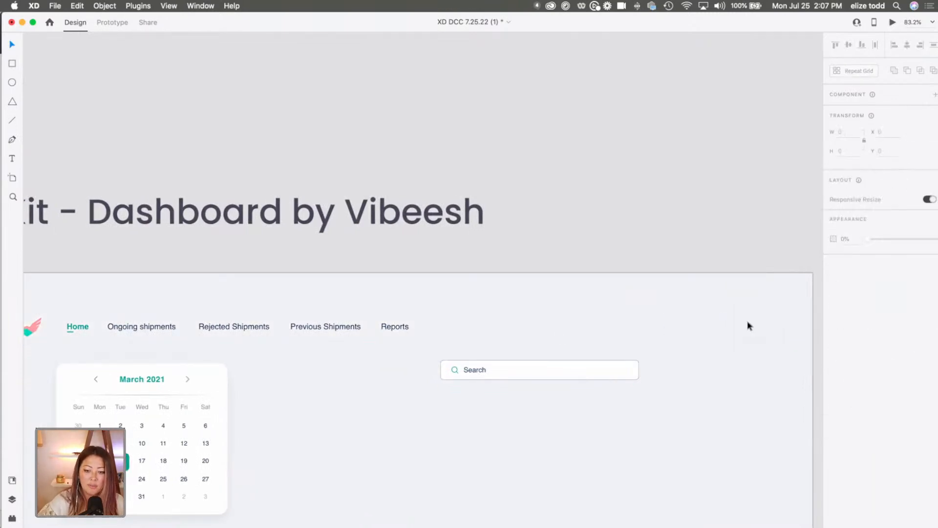
Delete the bird logo and the Home, Ongoing shipments, Previous Shipments and Reports links, keeping the Rejected Shipments text.
scroll(749, 325, "left", 5)
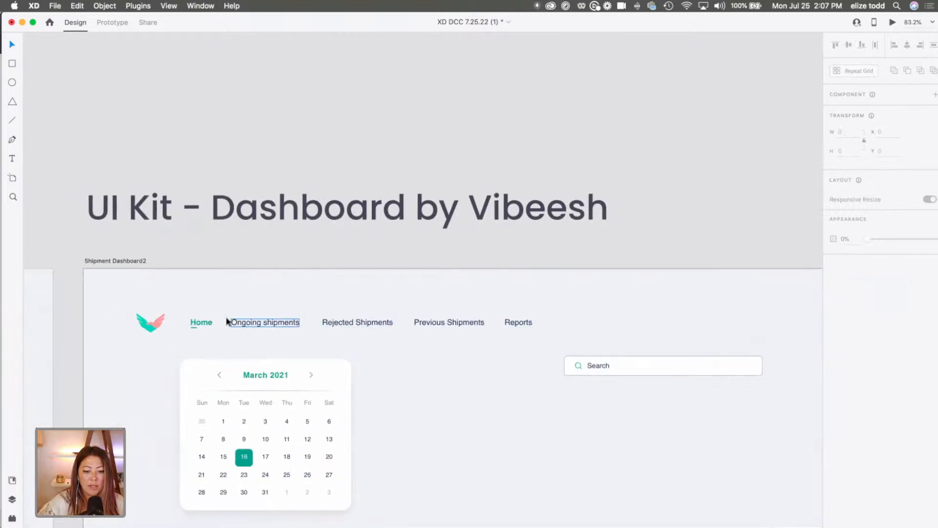
left_click_drag(136, 306, 182, 328)
key("BackSpace")
left_click_drag(402, 323, 536, 320)
key("BackSpace")
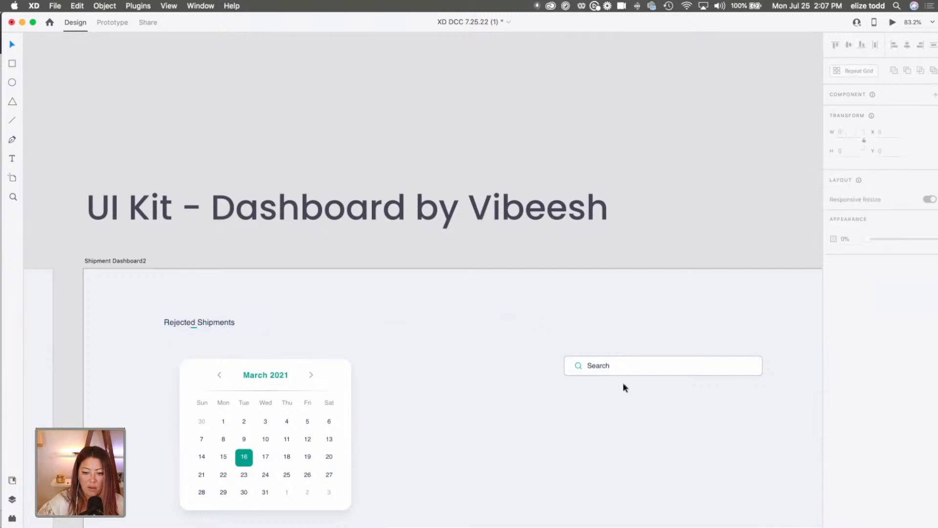
Move the search bar above the calendar, beside the Rejected Shipments text, at about X 387, Y 101.
left_click_drag(612, 366, 308, 308)
scroll(307, 307, "down", 5)
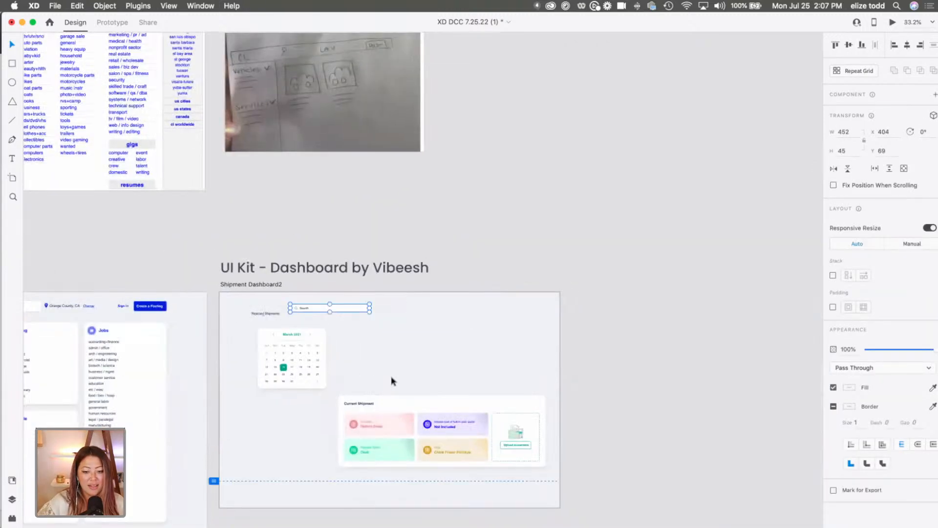
scroll(355, 317, "up", 5)
left_click_drag(325, 319, 314, 319)
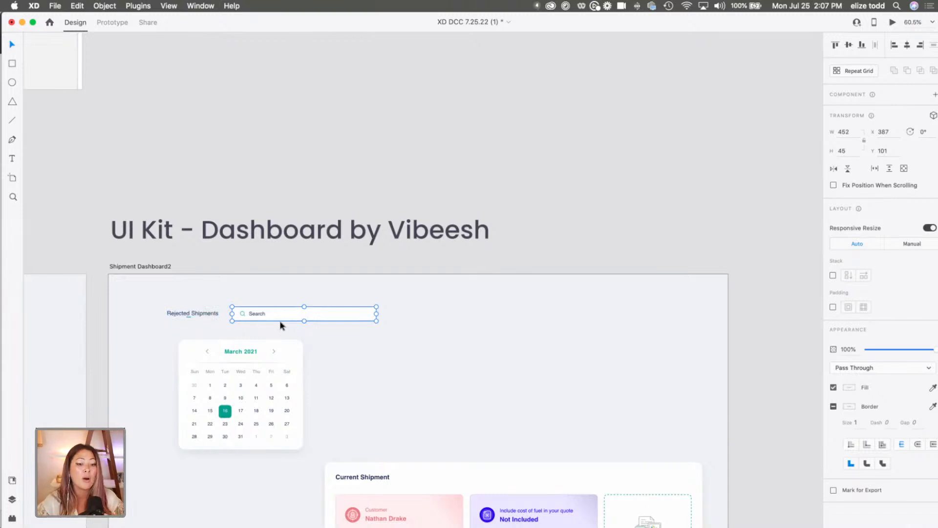
Enlarge the search bar proportionally to about 592 by 59 and move it to about X 391, Y 68.
scroll(281, 326, "down", 5)
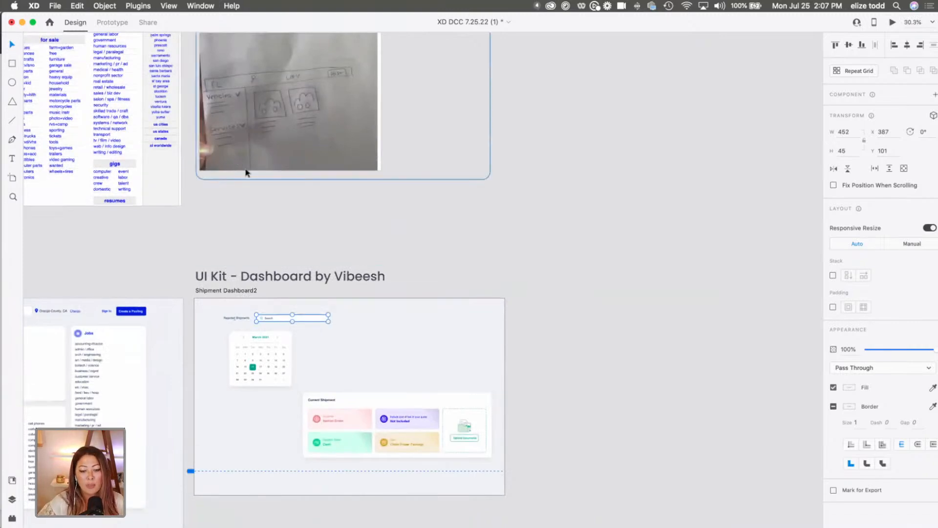
scroll(323, 306, "up", 10)
scroll(323, 311, "left", 2)
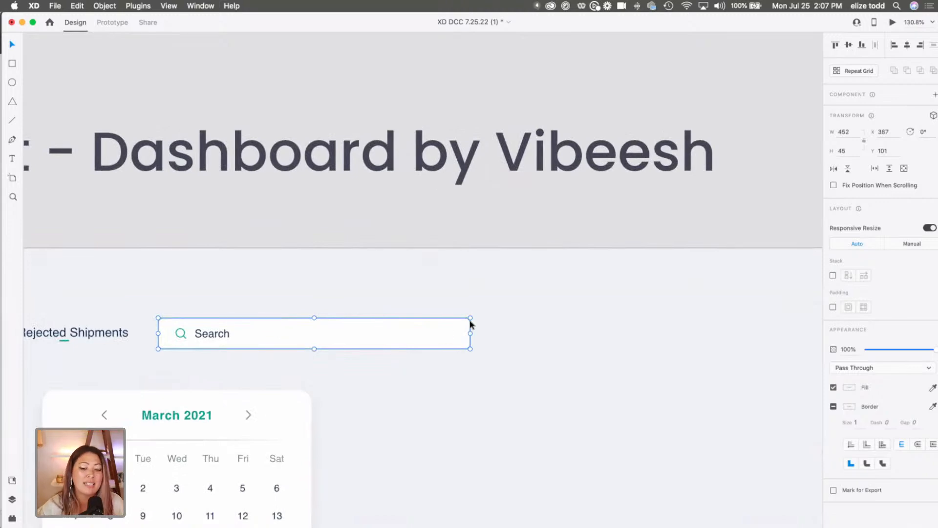
left_click_drag(470, 318, 567, 244)
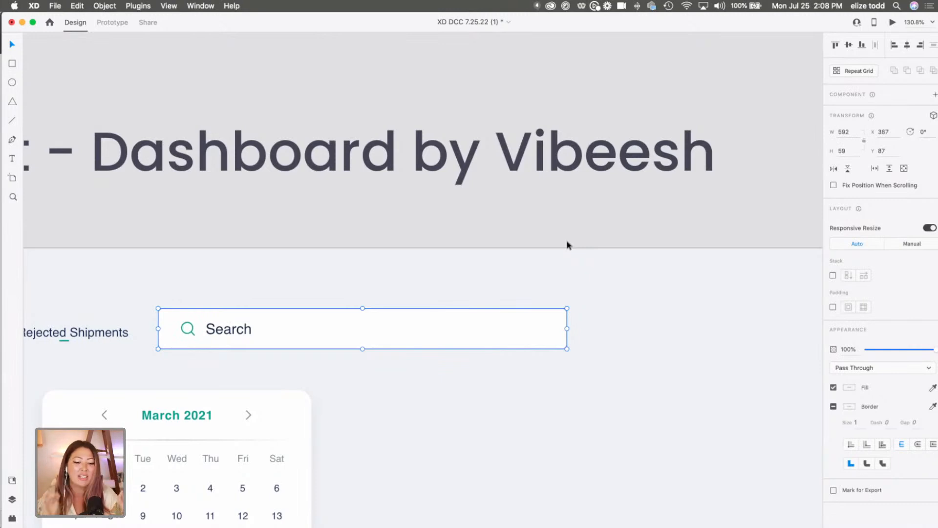
left_click_drag(335, 337, 336, 324)
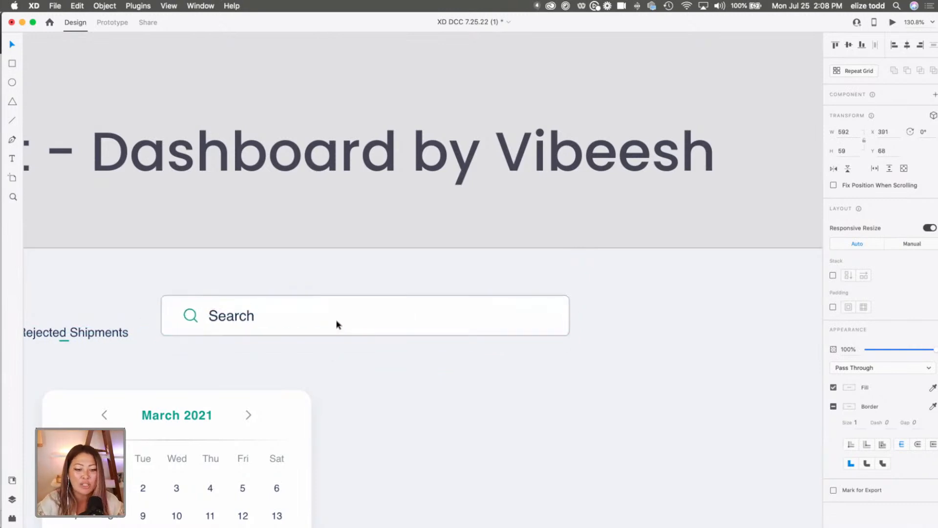
Move the Rejected Shipments text to the far end of the search bar, at about X 1005, Y 89, and change it to "Long Beach, CA".
scroll(336, 324, "down", 5)
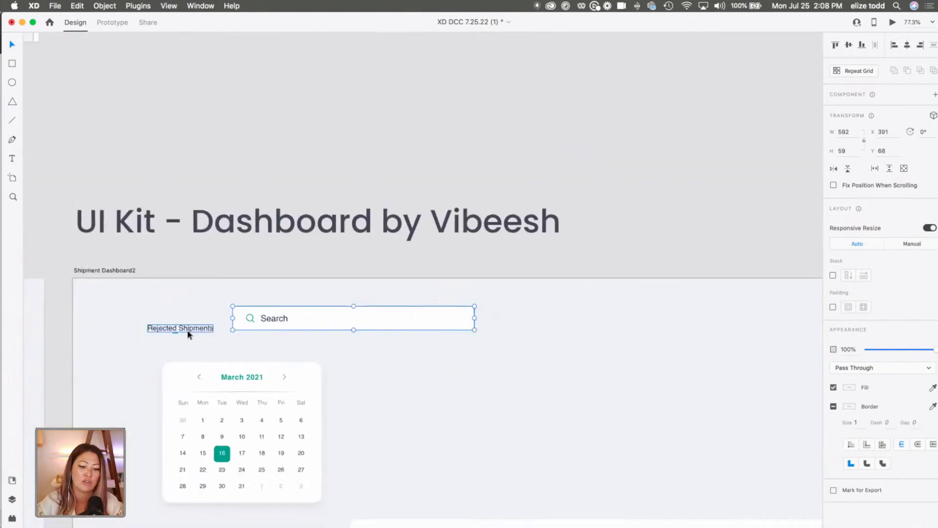
left_click_drag(176, 329, 510, 318)
double_click(510, 318)
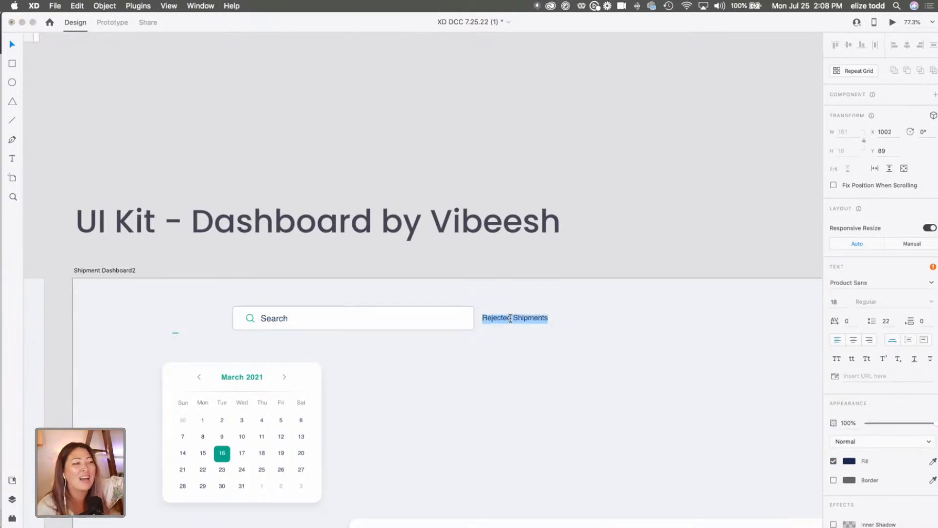
type("Los")
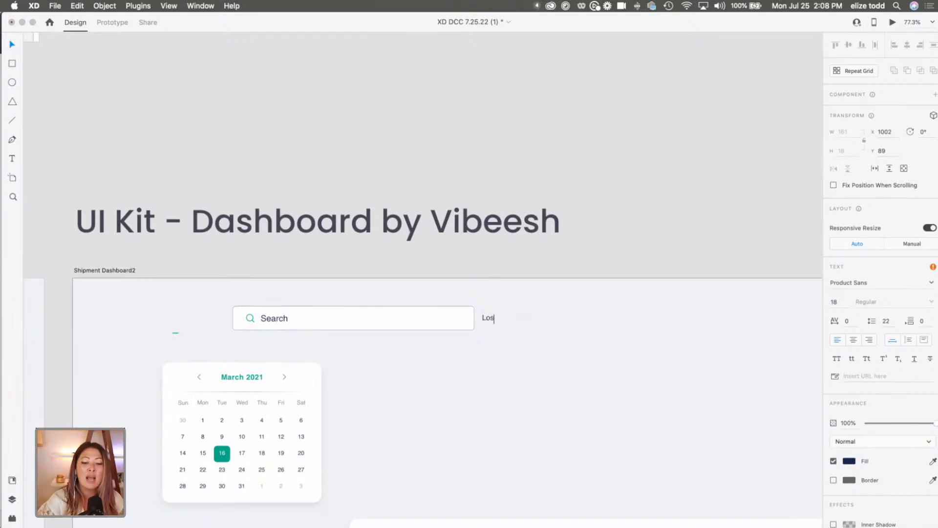
type("ng Beach, CA")
key("Escape")
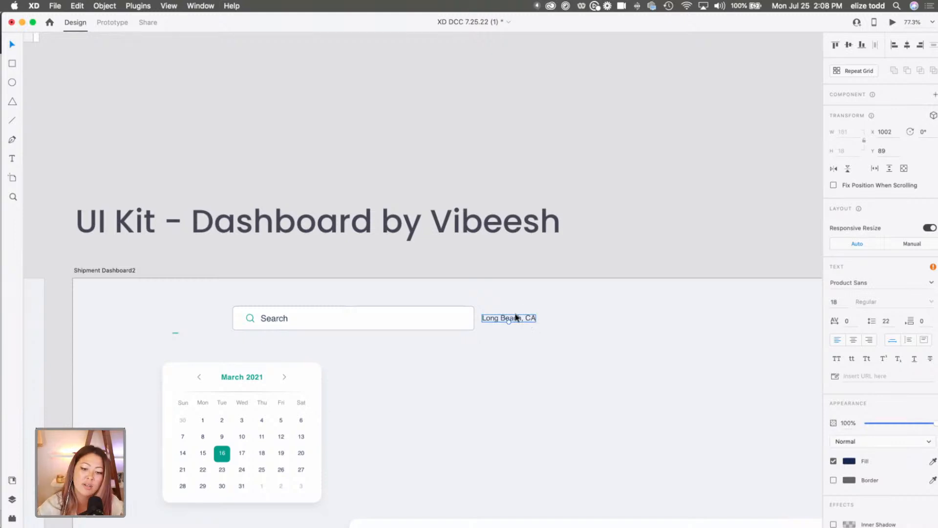
left_click_drag(511, 321, 514, 322)
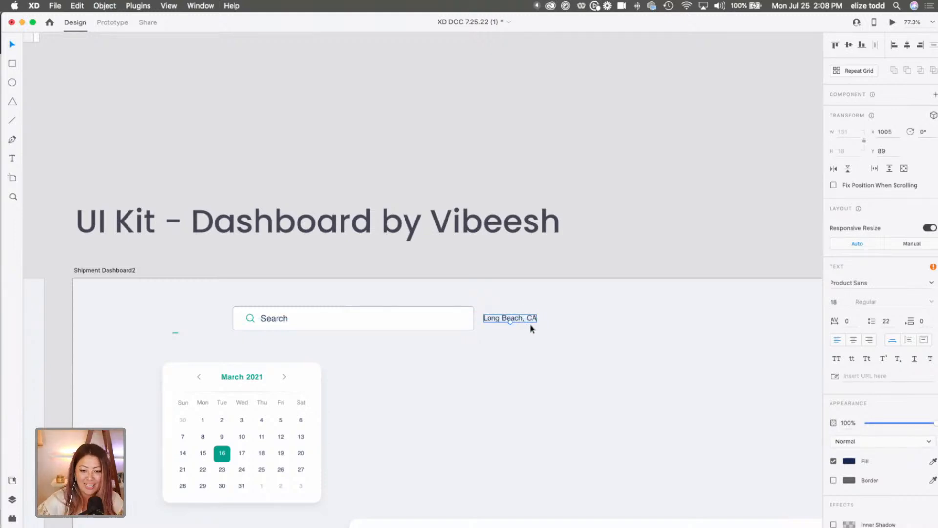
Set the "Long Beach, CA" text's font size to 22 and nudge it to X 1009, Y 87.
scroll(529, 324, "up", 1)
left_click(842, 301)
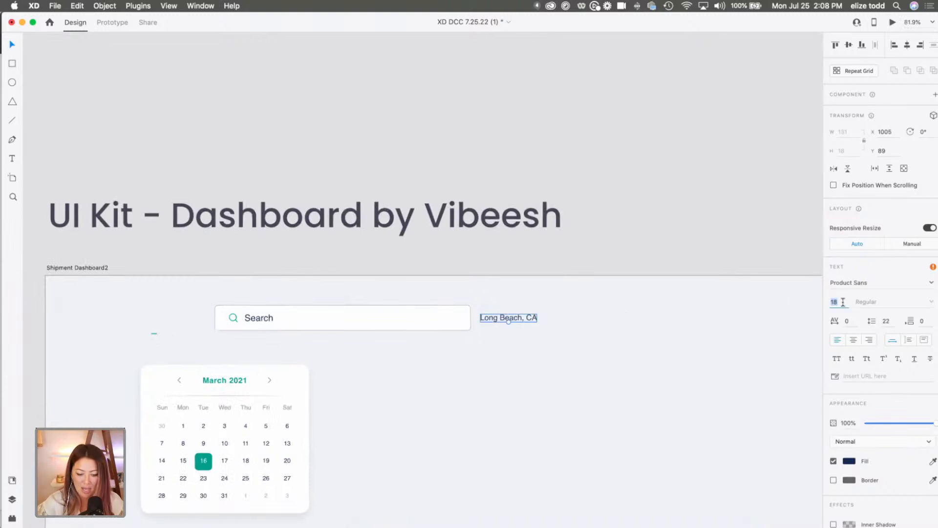
key("Return")
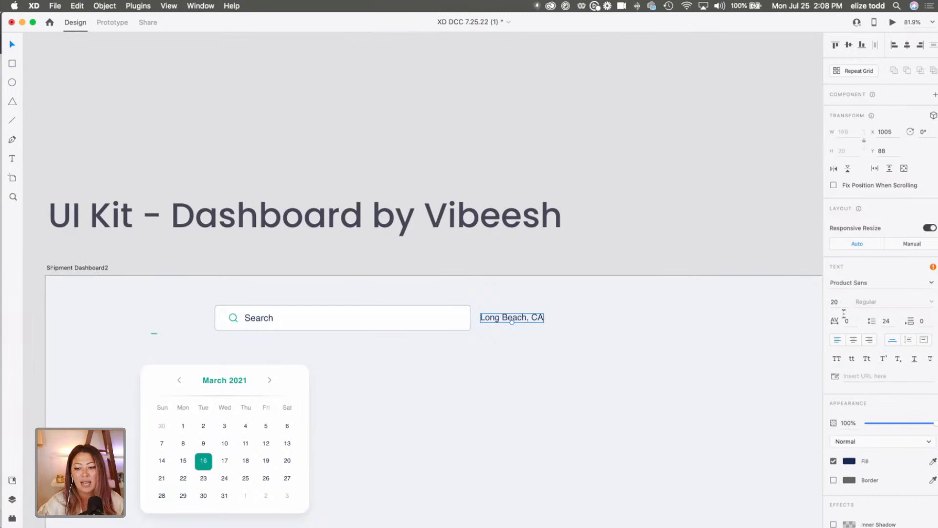
left_click(842, 301)
type("22")
key("Return")
left_click(526, 323)
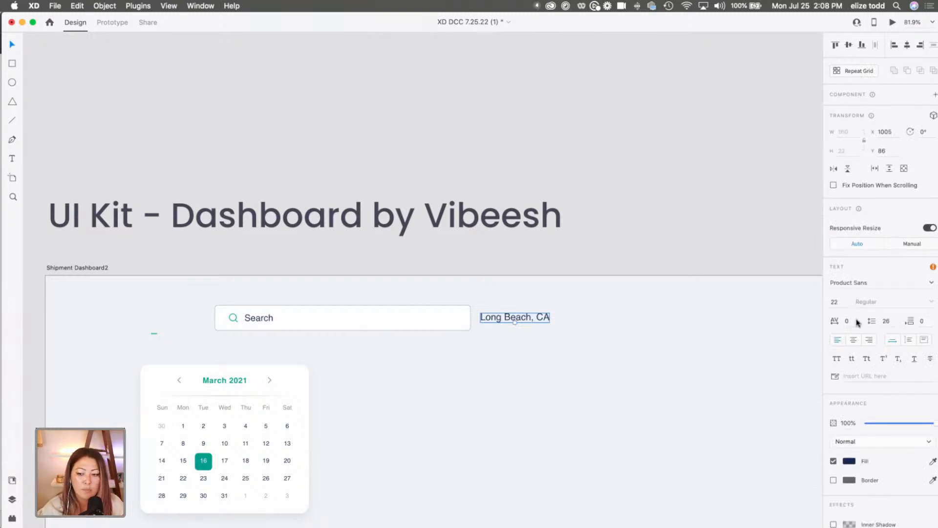
left_click_drag(519, 321, 520, 321)
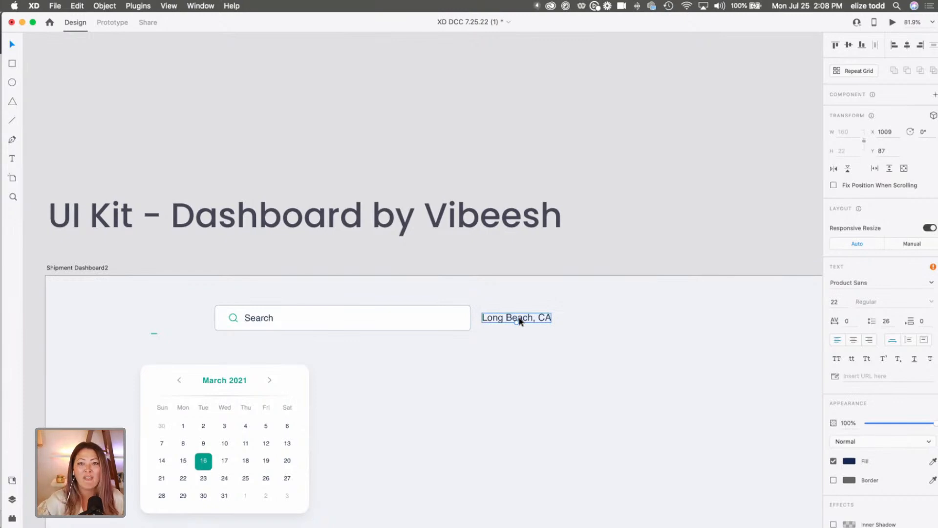
Compare the location controls in the redesign's header with the nearby cities list on the original craigslist page.
scroll(519, 321, "down", 5)
scroll(519, 321, "left", 7)
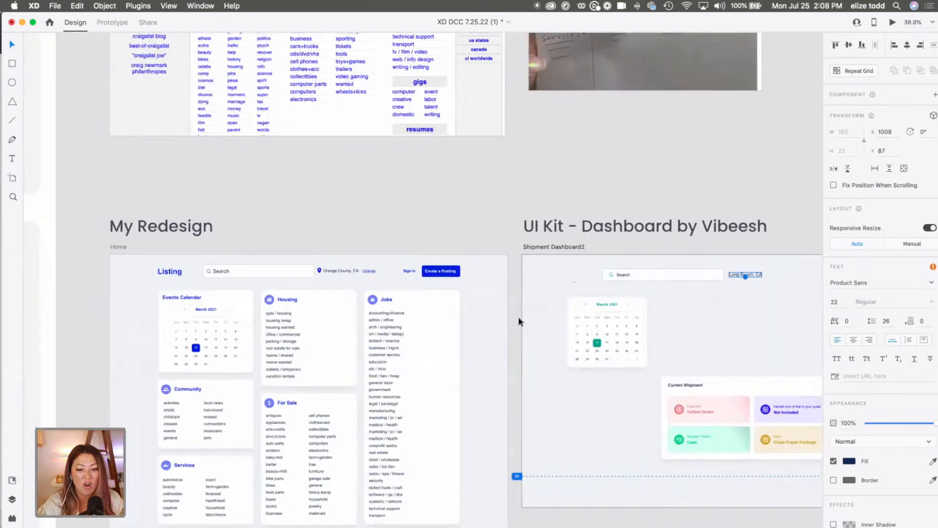
scroll(482, 247, "up", 4)
scroll(483, 247, "up", 5)
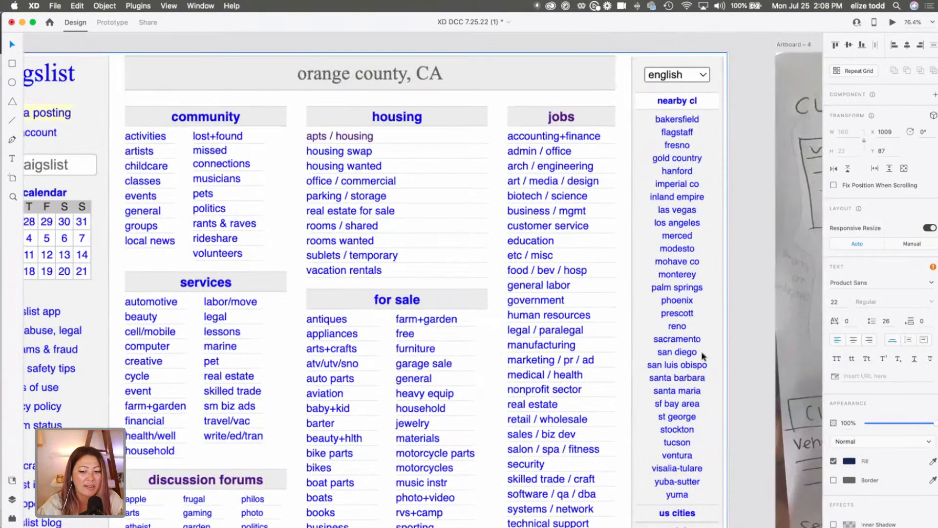
scroll(684, 376, "down", 3)
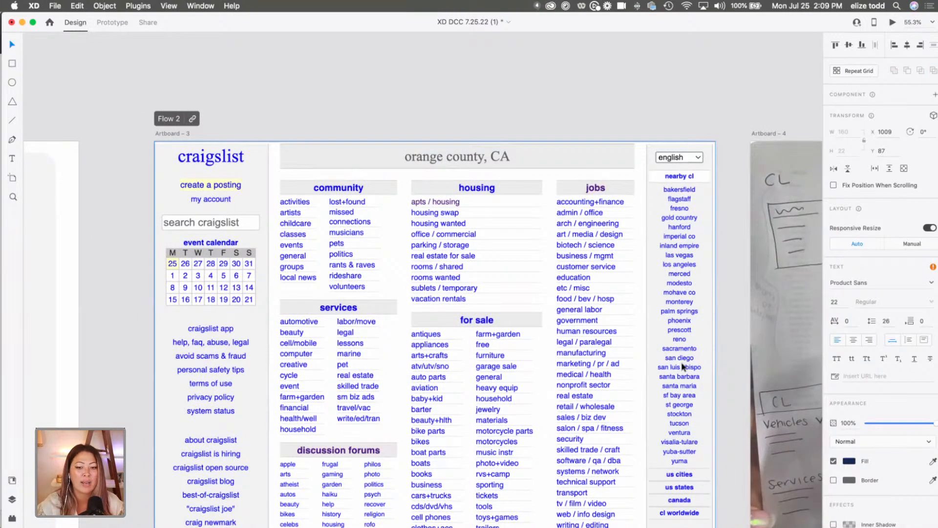
scroll(683, 366, "down", 4)
scroll(670, 348, "down", 6)
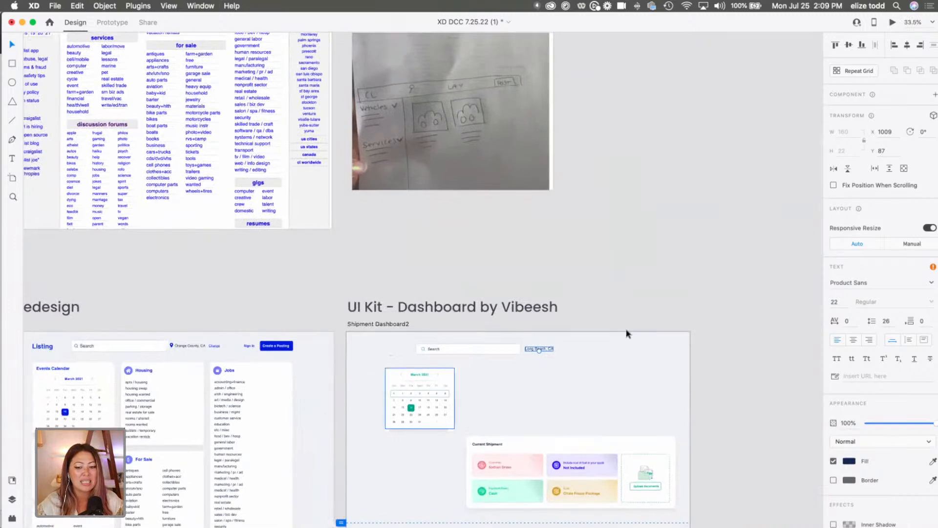
Duplicate the "Long Beach, CA" text and place the copy directly beneath it, at about X 1009, Y 116.
scroll(626, 330, "up", 5)
left_click(608, 317)
left_click(610, 316)
left_click_drag(608, 316, 610, 324, "alt")
Change the duplicated location text to "Change Locations" and underline it.
double_click(609, 324)
type("Change Loc")
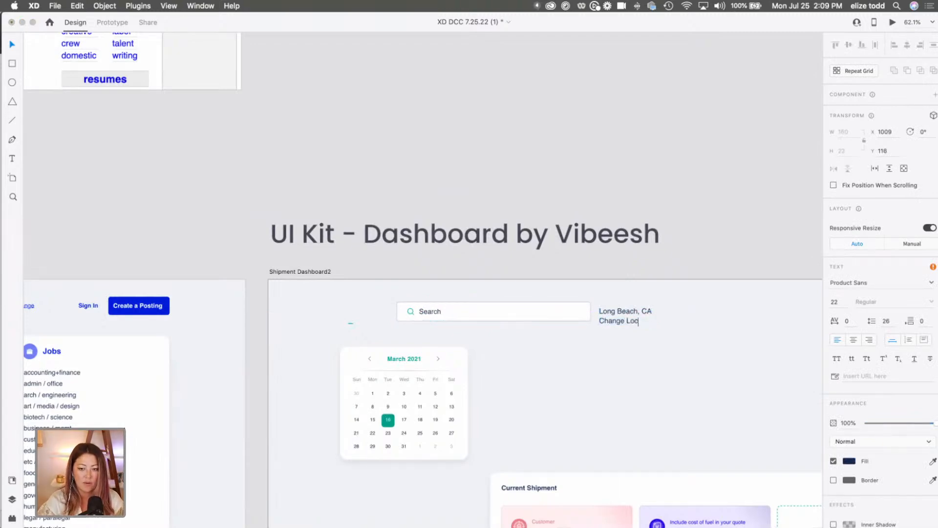
type("ations")
key("Escape")
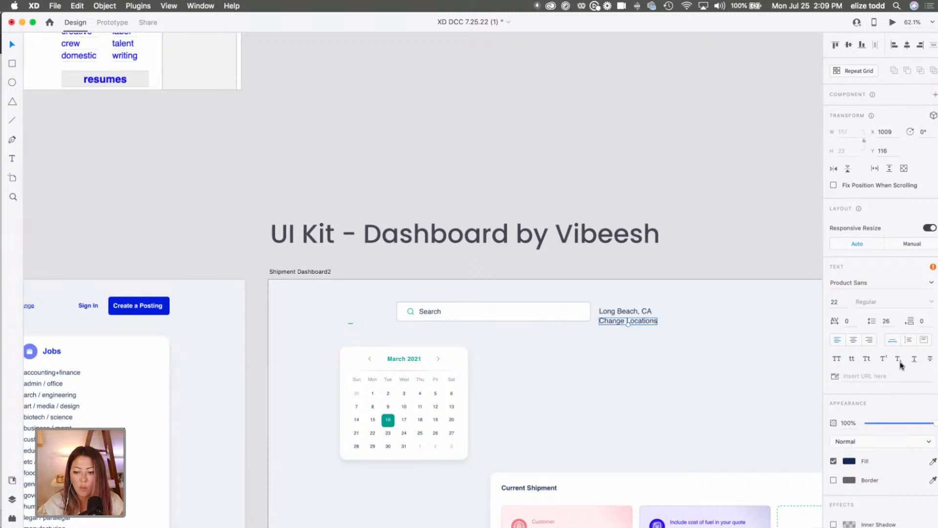
left_click(914, 359)
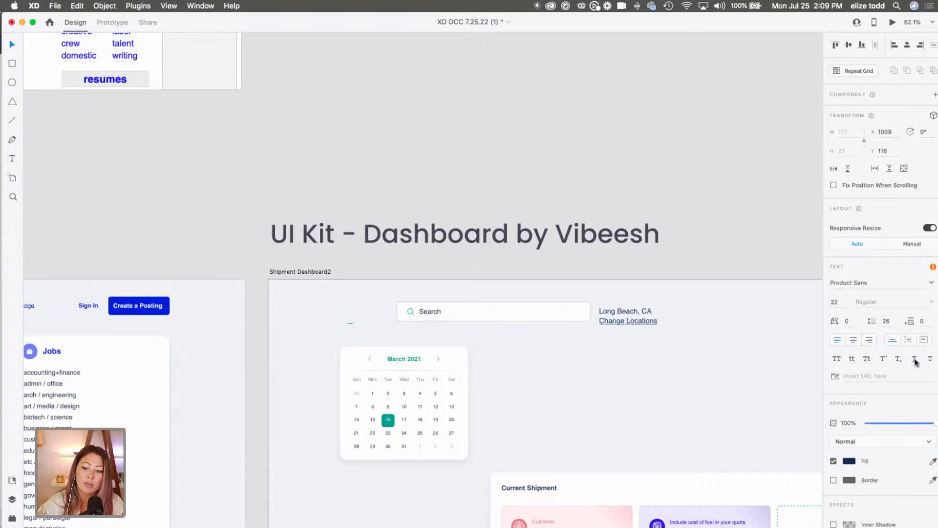
Reduce the "Change Locations" text to font size 18 and fill it with the saved blue, #0024E4.
scroll(678, 347, "up", 5)
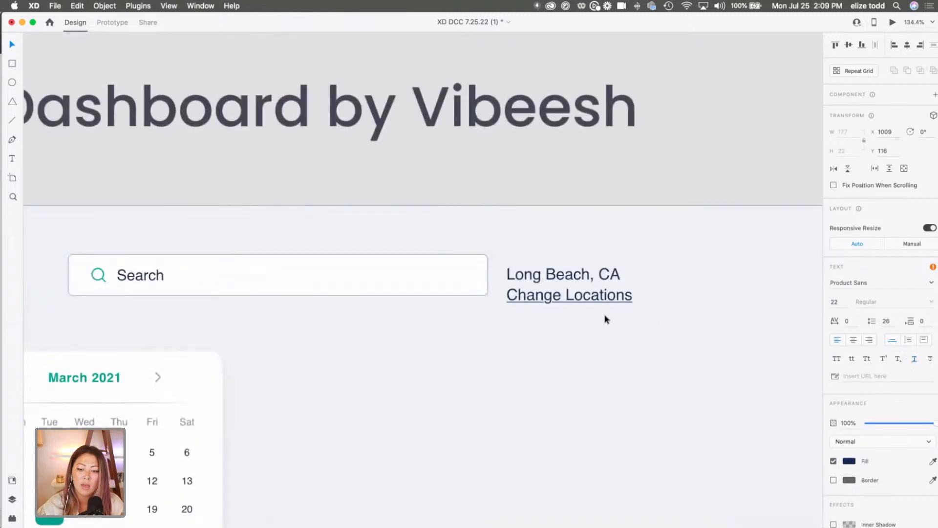
left_click_drag(568, 303, 586, 298)
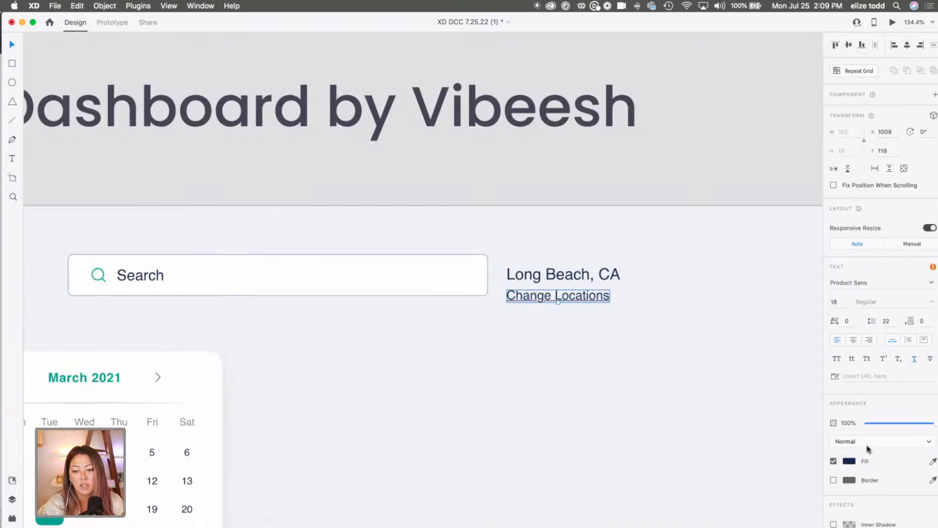
left_click(848, 462)
left_click(773, 516)
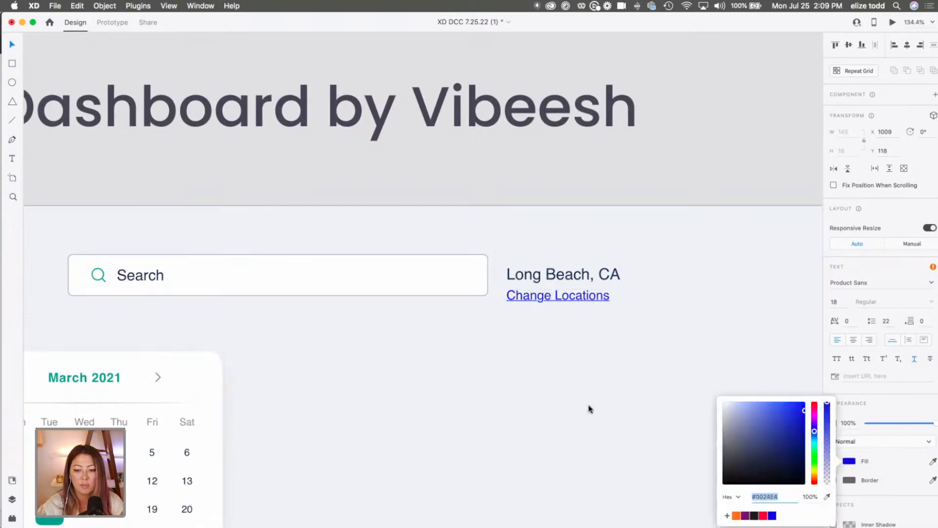
left_click(589, 409)
Move the "Long Beach, CA" and "Change Locations" texts together to X 1036, Y 73, leaving space beside the search bar.
scroll(578, 406, "down", 4)
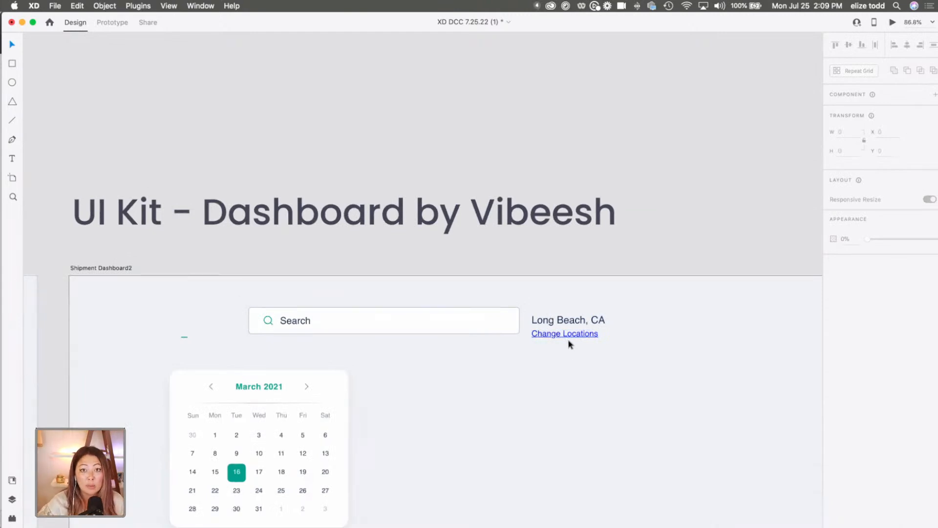
left_click_drag(631, 345, 562, 316)
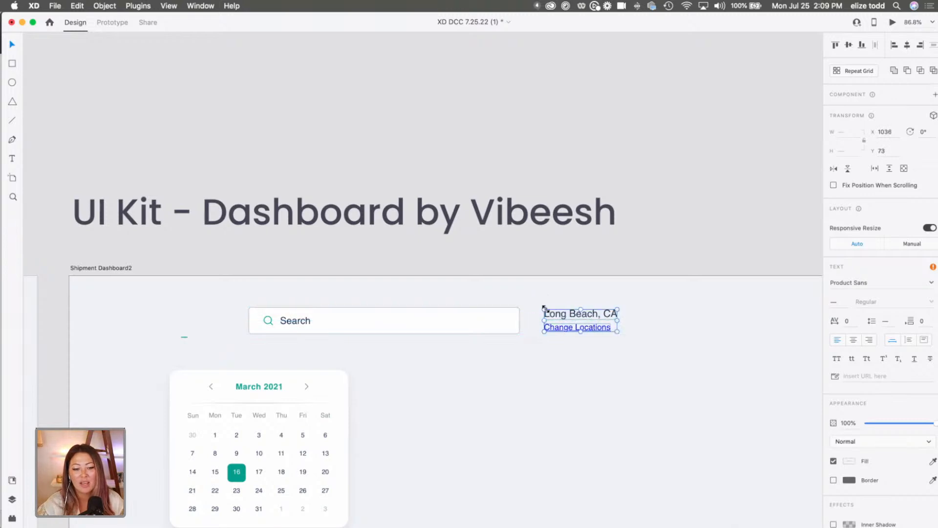
left_click(545, 302)
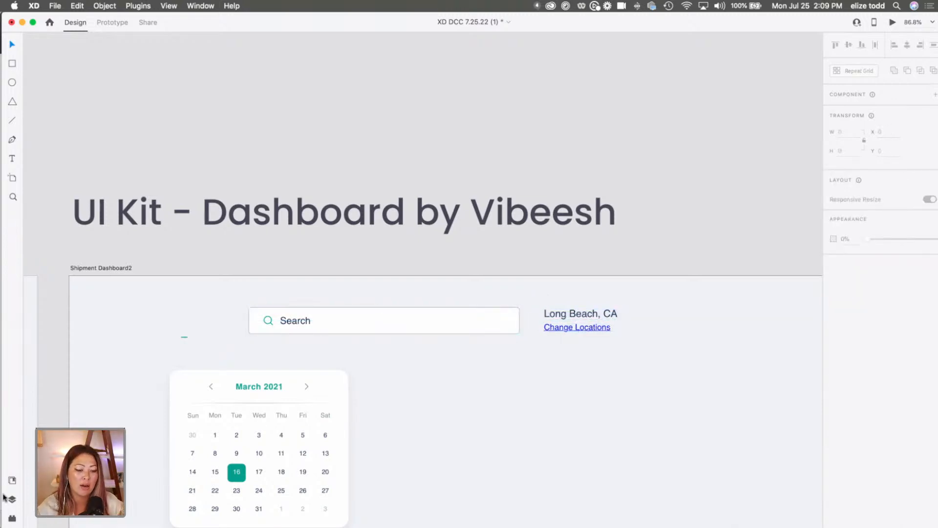
Search the Icons 4 Design plugin for "location" and insert the Material location-on icon.
left_click(11, 520)
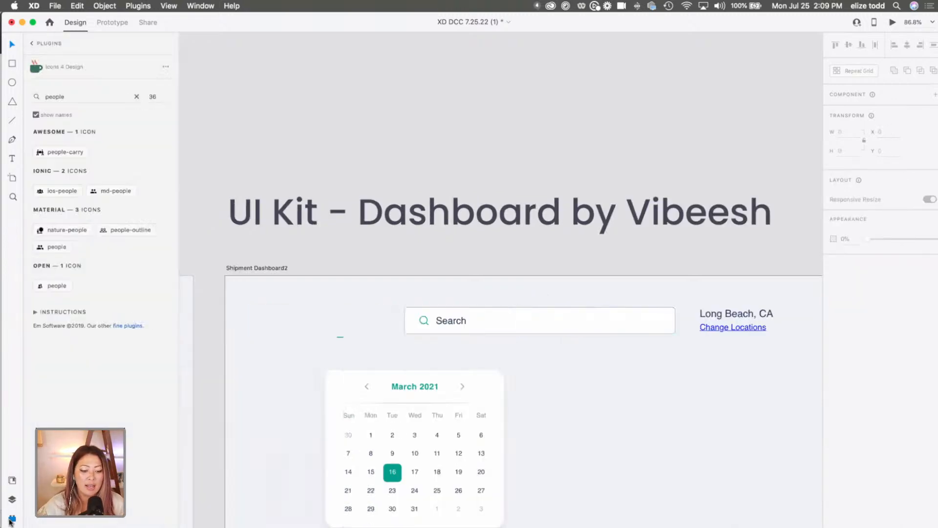
left_click(35, 43)
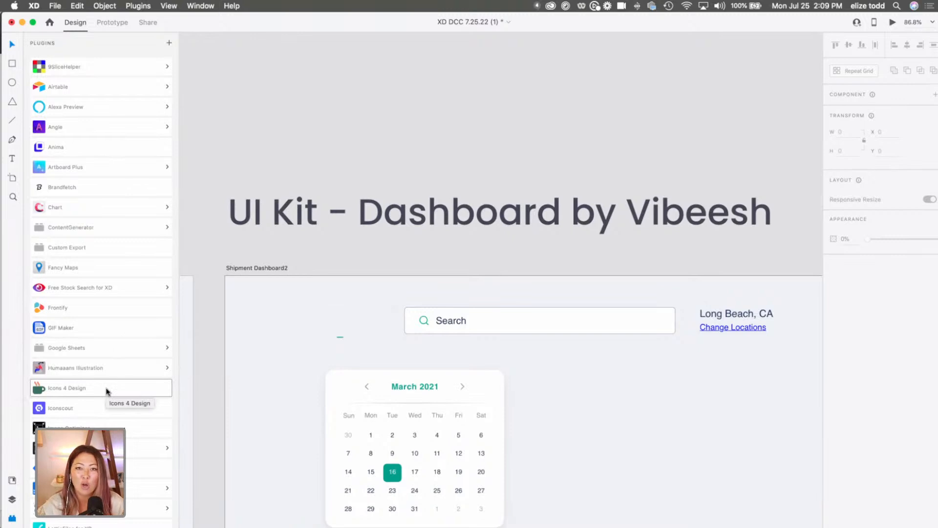
left_click(107, 391)
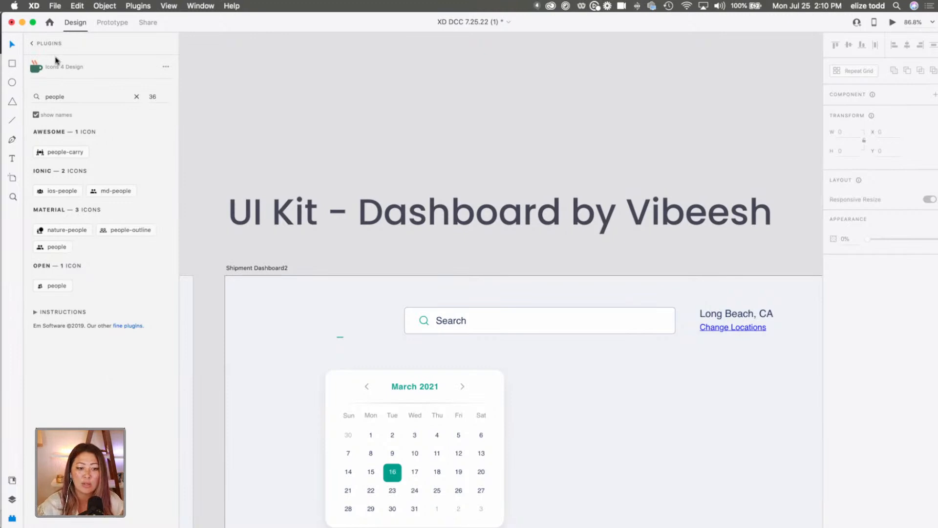
double_click(73, 96)
type("location")
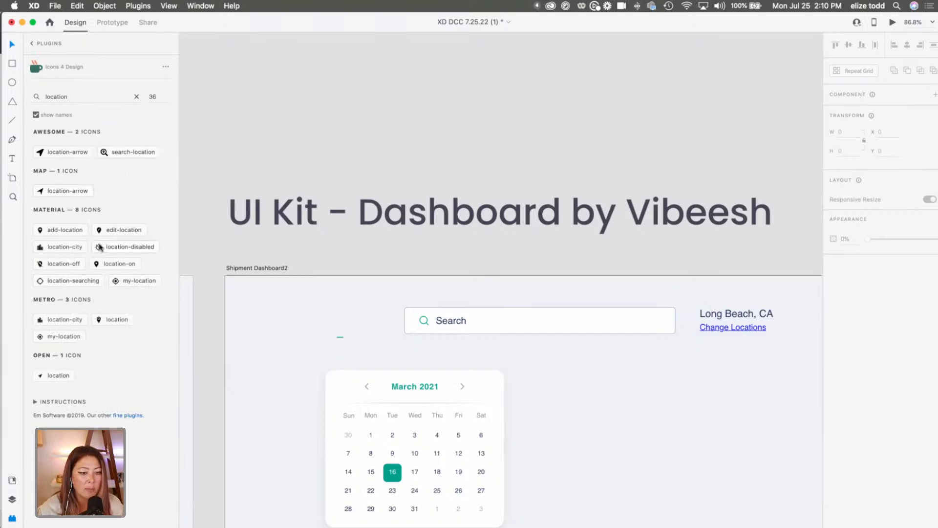
left_click(104, 263)
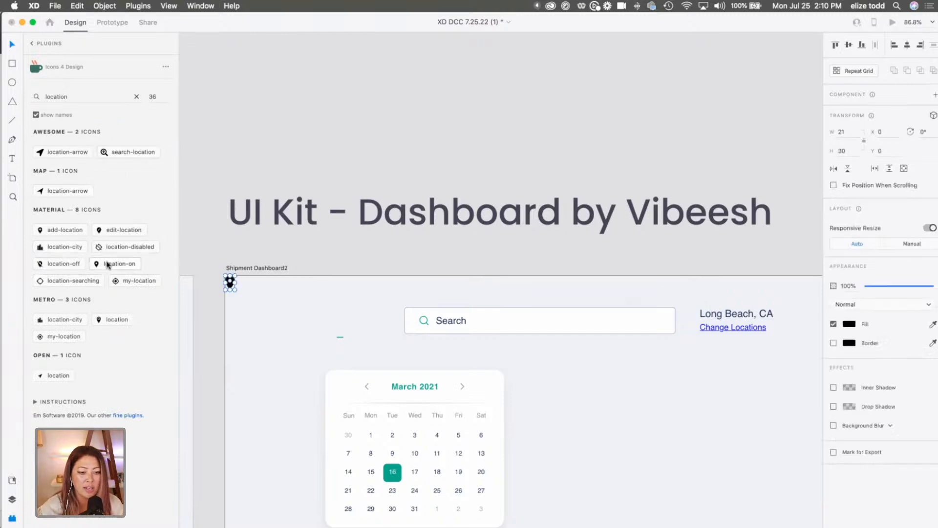
Place the location pin between the search bar and "Long Beach, CA" and fill it with the saved blue.
left_click_drag(230, 283, 691, 326)
scroll(690, 326, "up", 5)
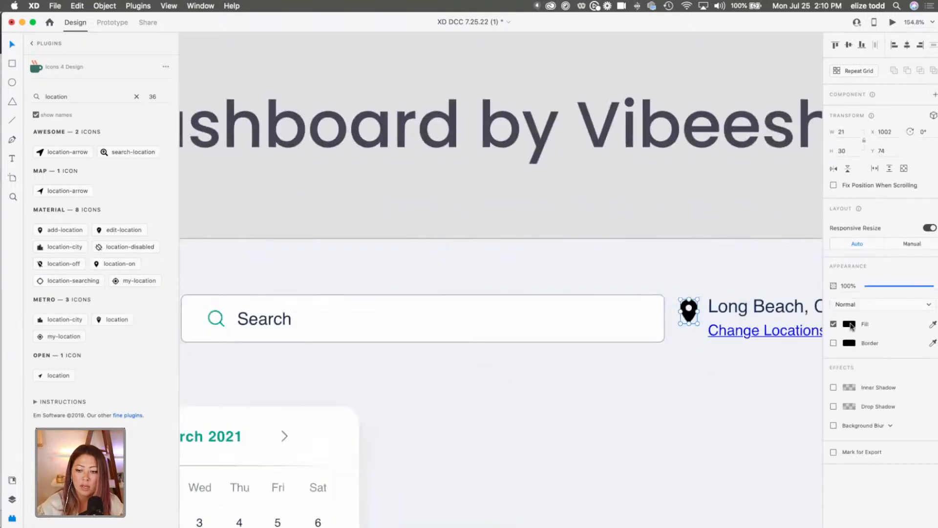
left_click(849, 323)
left_click(776, 386)
left_click(655, 352)
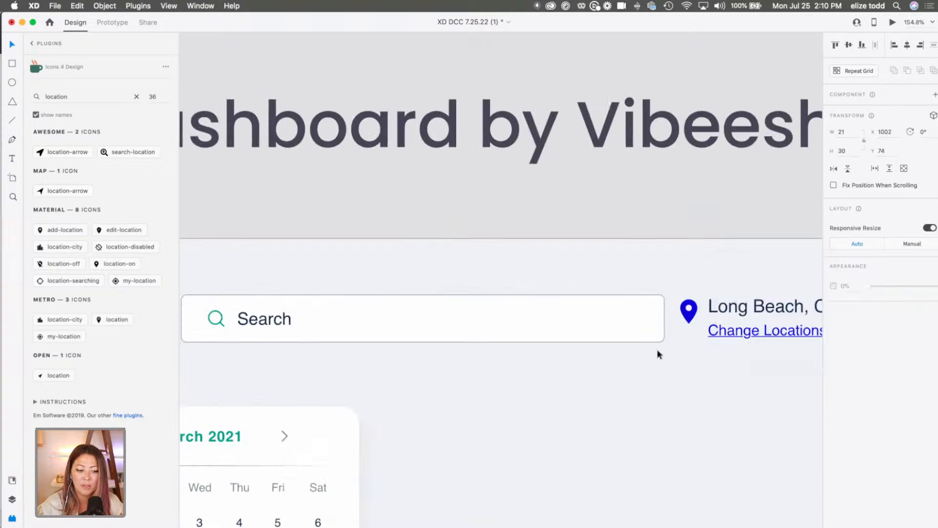
Fine-tune the location pin's position beside the "Long Beach, CA" text to X 1005, Y 68.
left_click(689, 315)
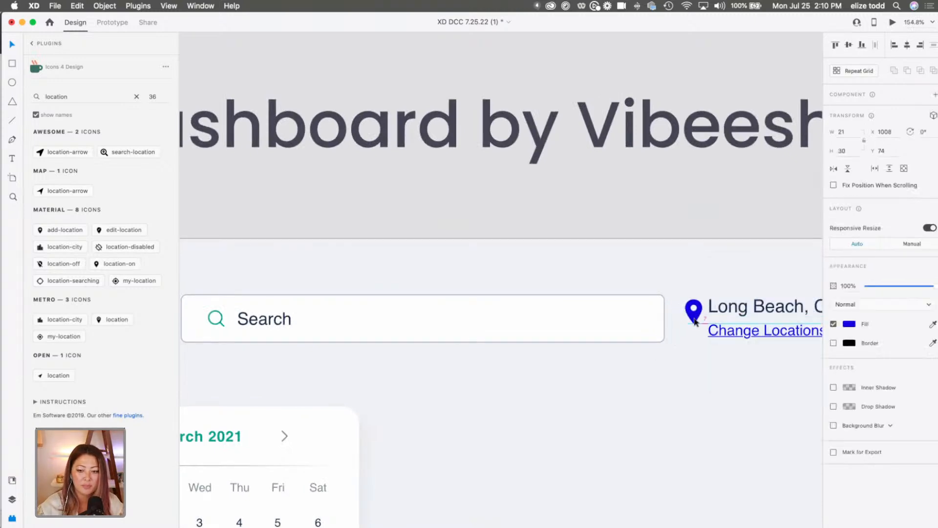
scroll(694, 323, "down", 3)
left_click_drag(657, 320, 656, 317)
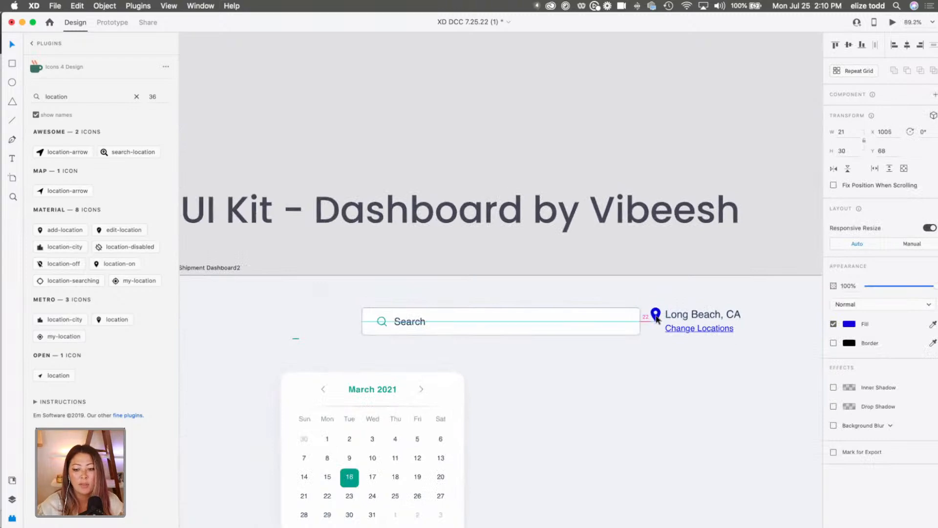
left_click(574, 323)
Compare the original craigslist page, the paper sketch and the redesign's "Create a Posting" header button with the stripped-down dashboard.
scroll(574, 323, "down", 3)
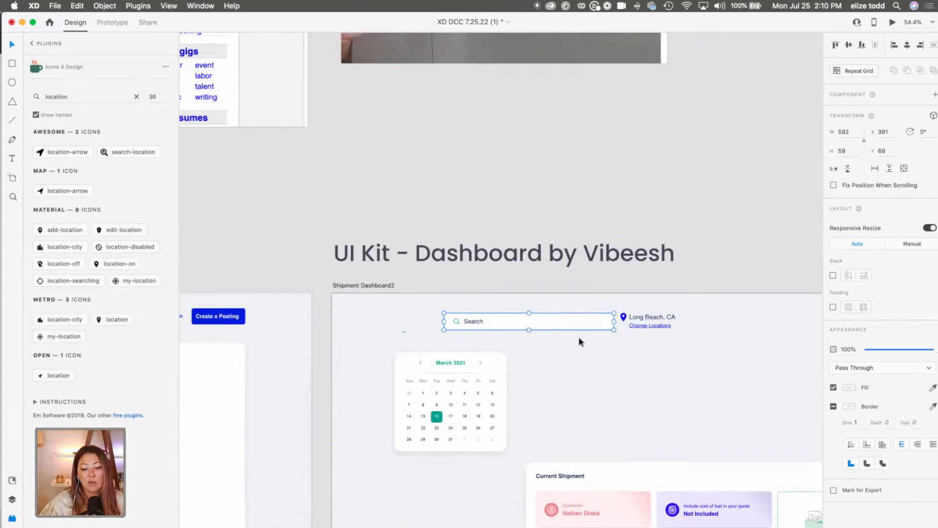
scroll(580, 341, "down", 3)
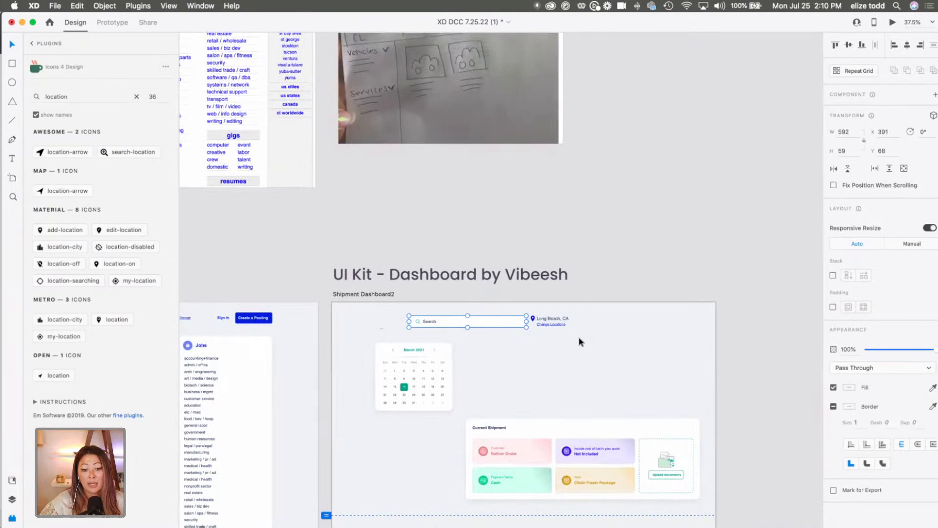
scroll(580, 341, "down", 2)
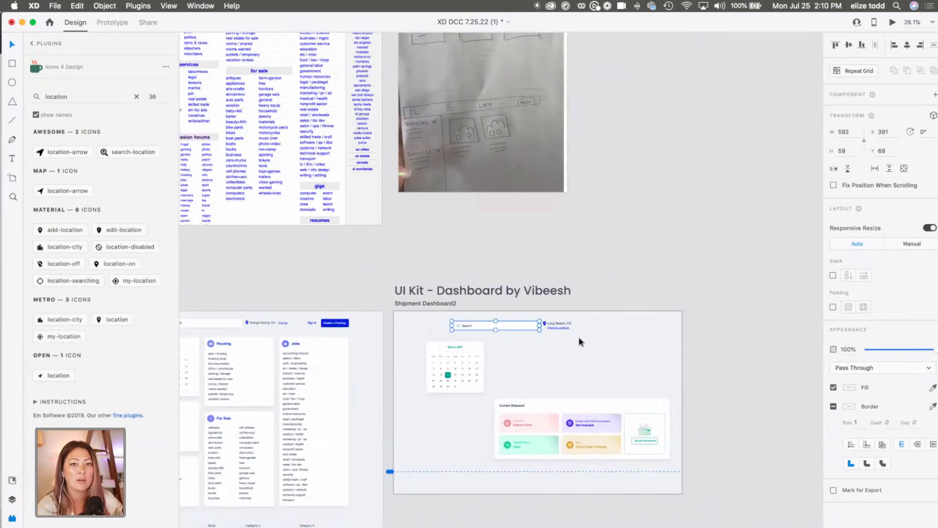
scroll(580, 341, "up", 5)
scroll(580, 341, "left", 5)
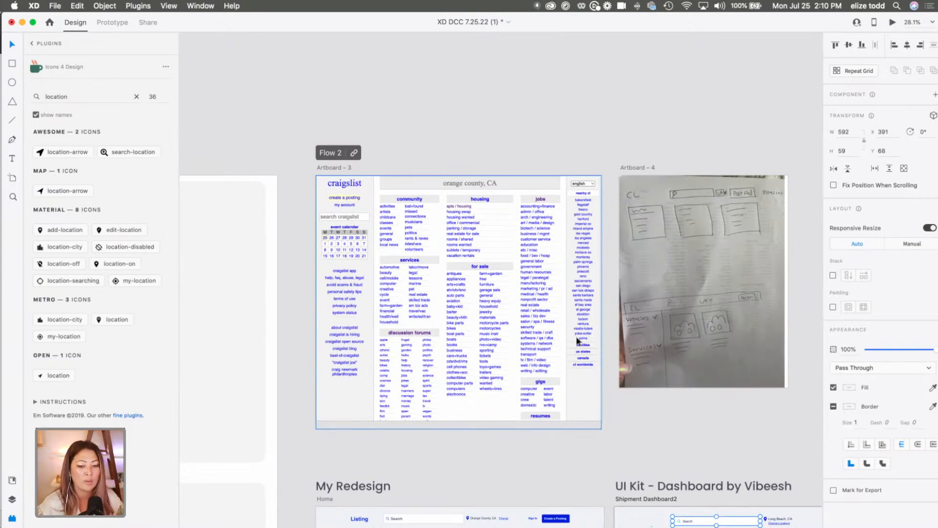
scroll(578, 340, "down", 5)
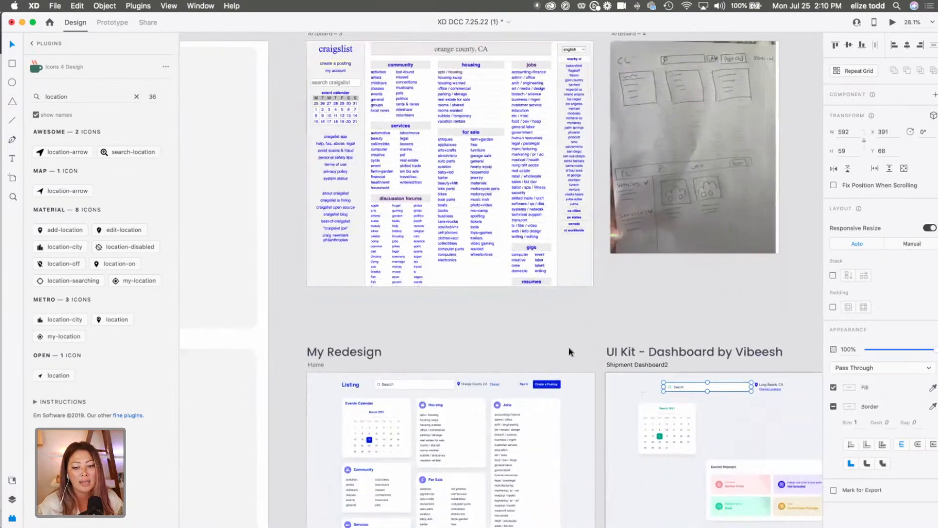
scroll(570, 352, "up", 3)
scroll(542, 416, "down", 3)
scroll(541, 415, "down", 1)
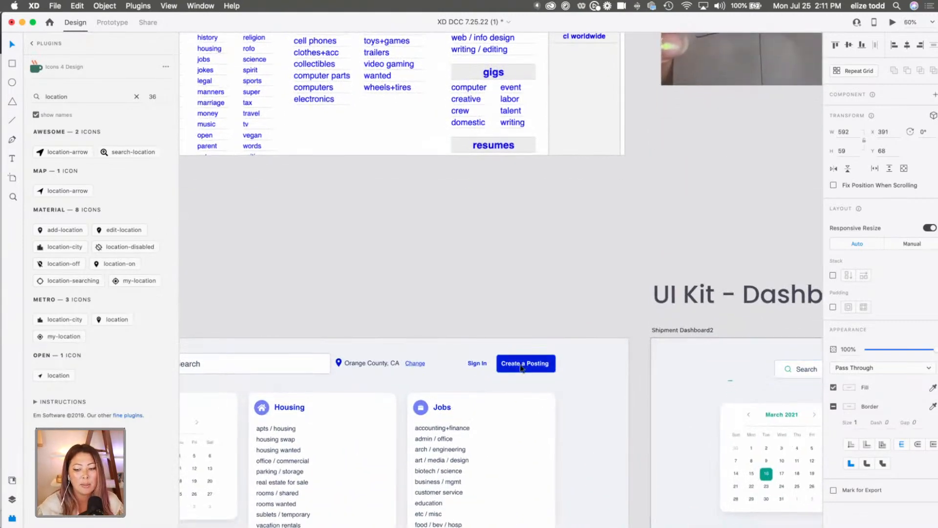
scroll(522, 368, "down", 5)
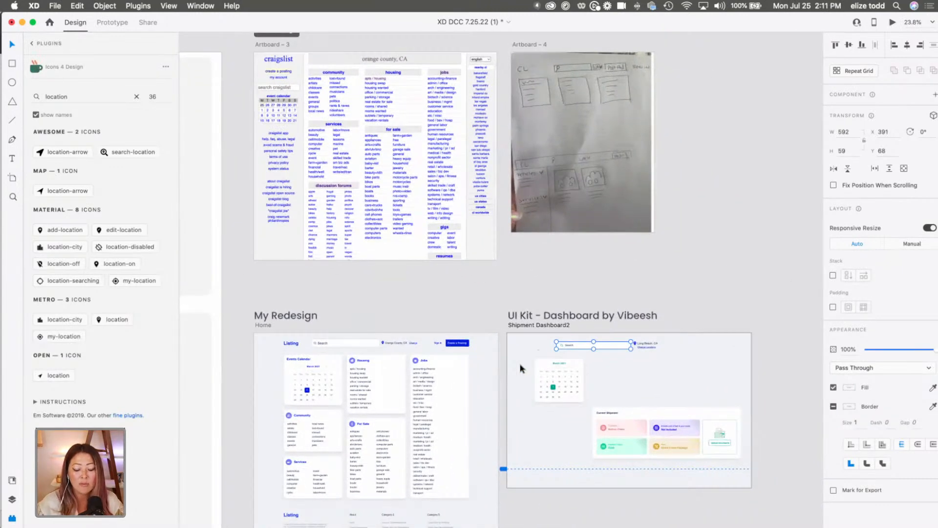
scroll(522, 367, "down", 2)
scroll(519, 366, "down", 2)
scroll(520, 366, "right", 3)
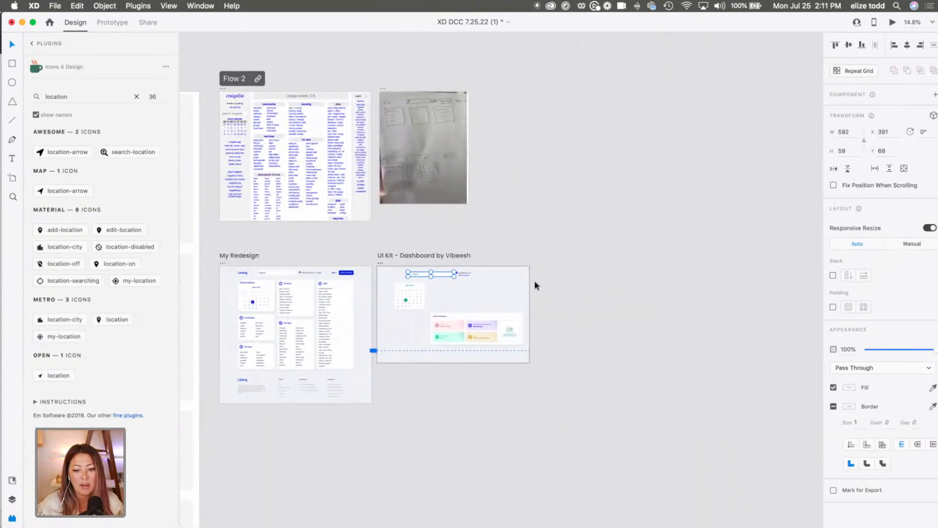
scroll(534, 282, "up", 4)
scroll(536, 285, "left", 3)
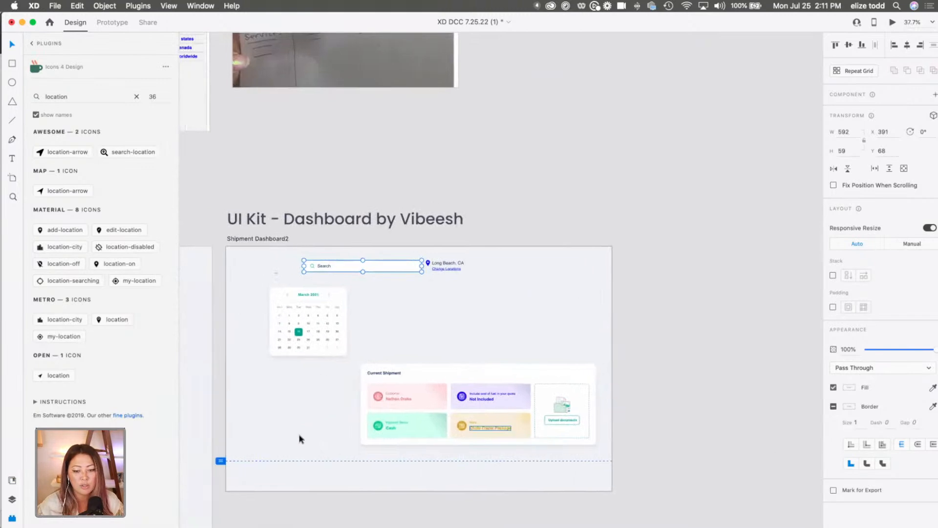
scroll(435, 320, "left", 3)
scroll(425, 321, "down", 1)
scroll(419, 322, "down", 2)
scroll(419, 322, "right", 2)
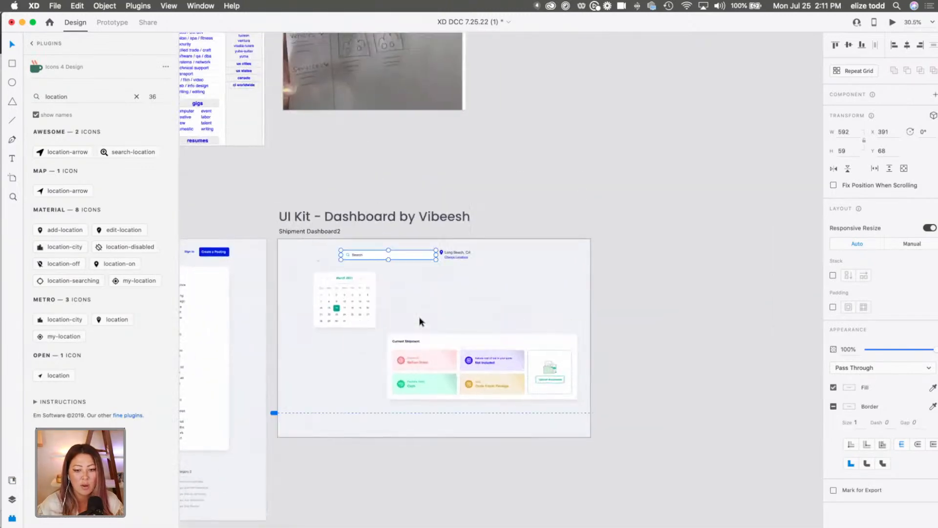
Draw a button rectangle of about 205 by 77 at the far right of the Shipment Dashboard2 header.
scroll(419, 322, "up", 8)
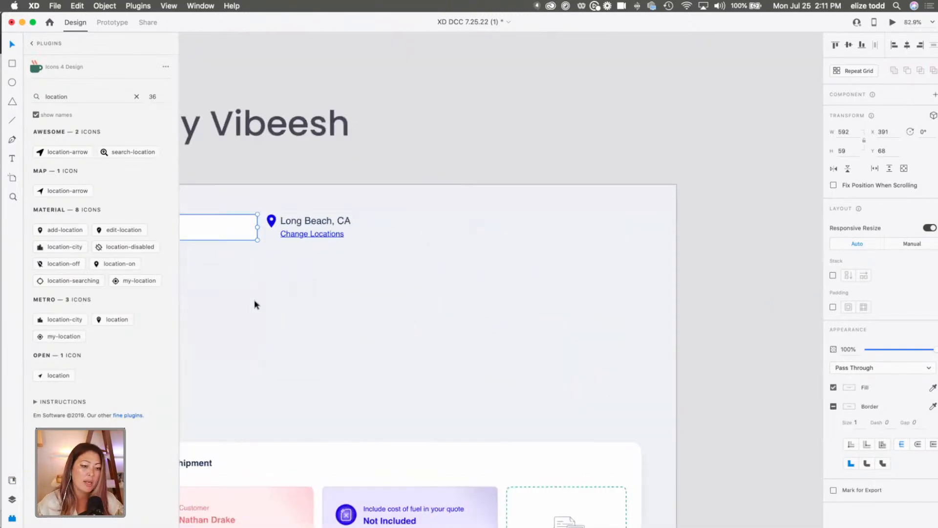
key("r")
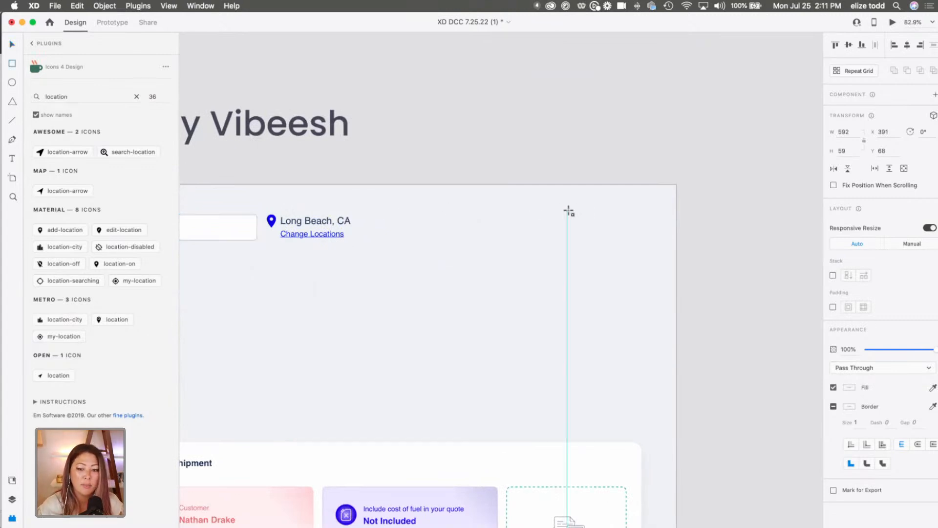
left_click_drag(567, 211, 657, 244)
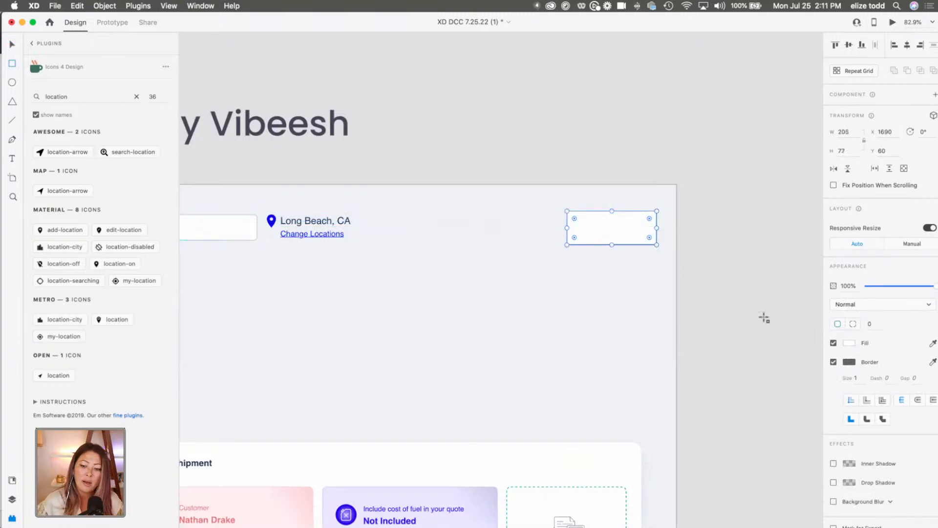
Remove the button rectangle's border and fill it with the saved blue, #0024E4.
left_click(833, 362)
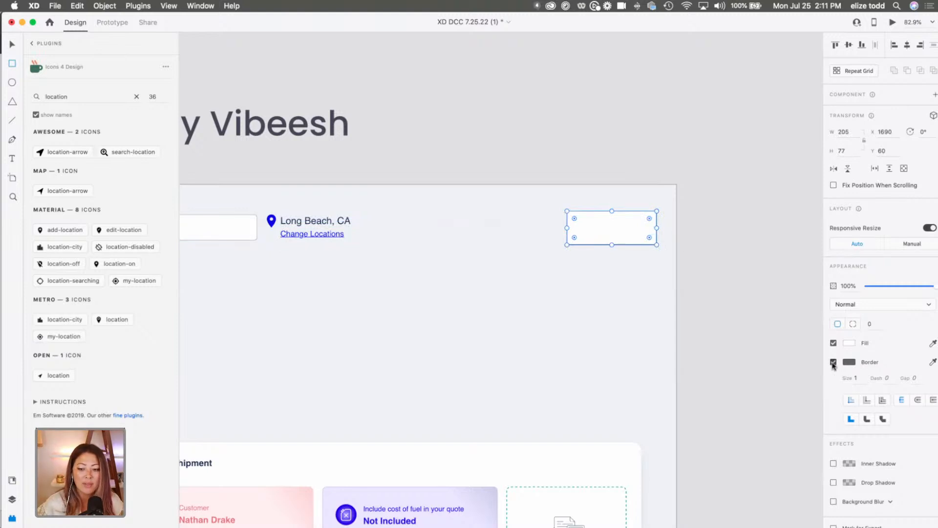
left_click(849, 343)
left_click(772, 404)
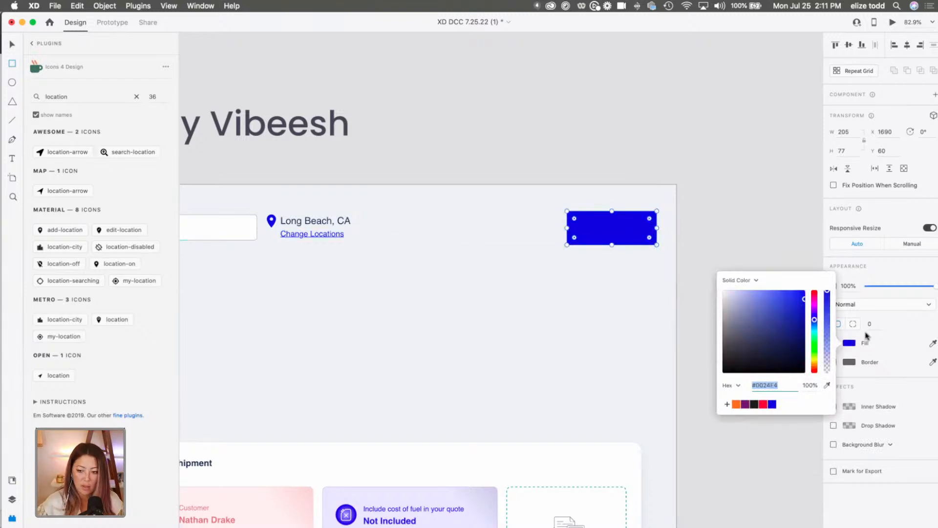
Round all corners of the blue button rectangle to a radius of 10 and deselect it.
scroll(636, 221, "up", 5)
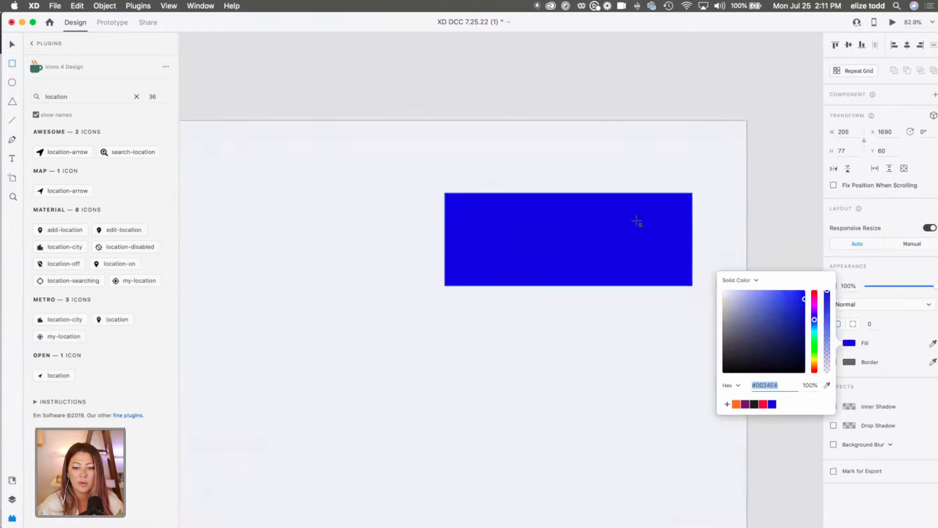
scroll(686, 206, "up", 5)
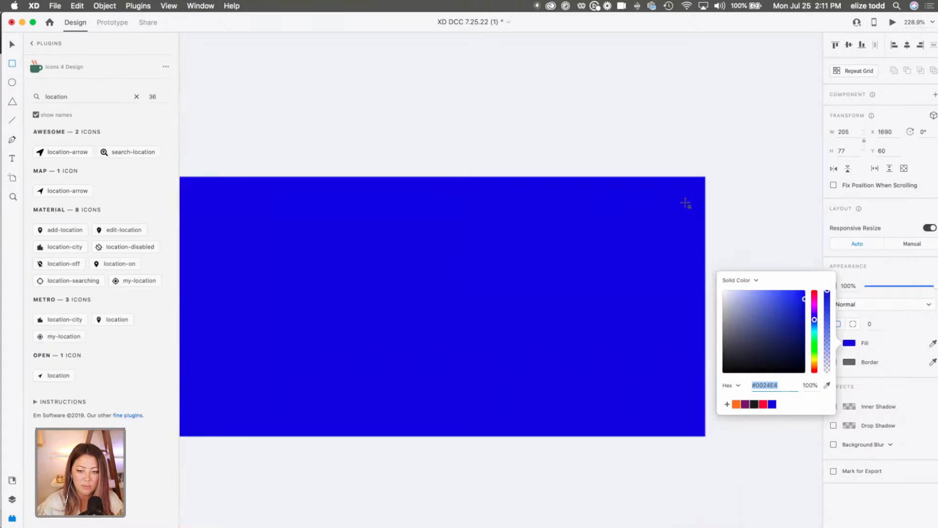
left_click_drag(699, 186, 675, 190)
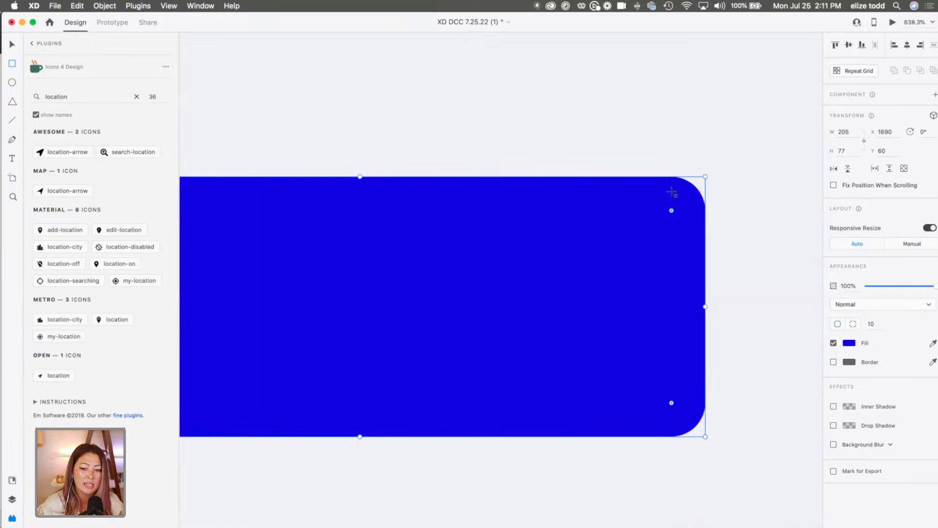
scroll(674, 189, "down", 5)
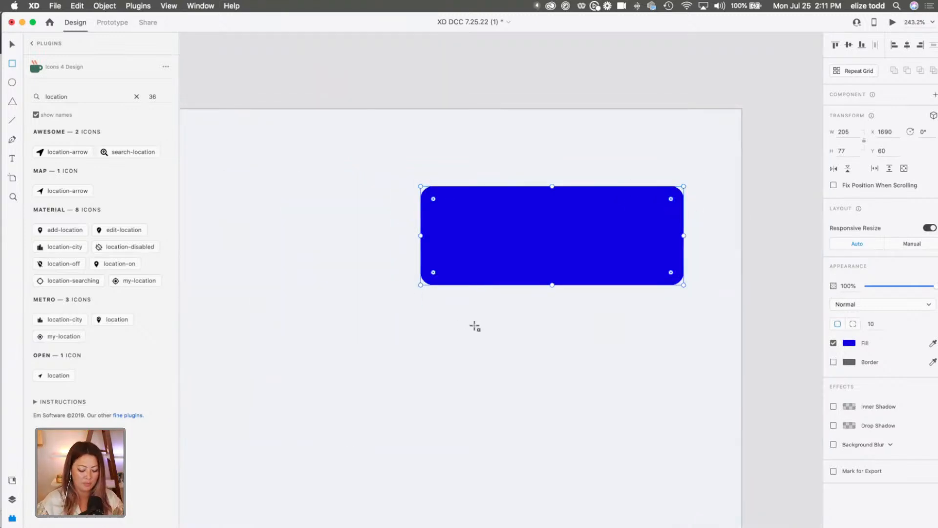
key("Escape")
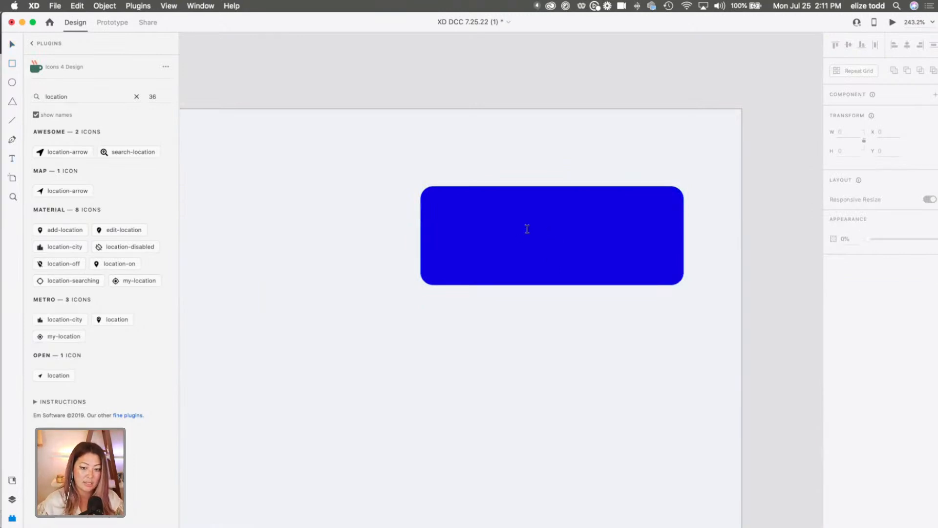
Add the label "Post" on the blue button rectangle and fill its text with white, #FFFFFF.
left_click(527, 228)
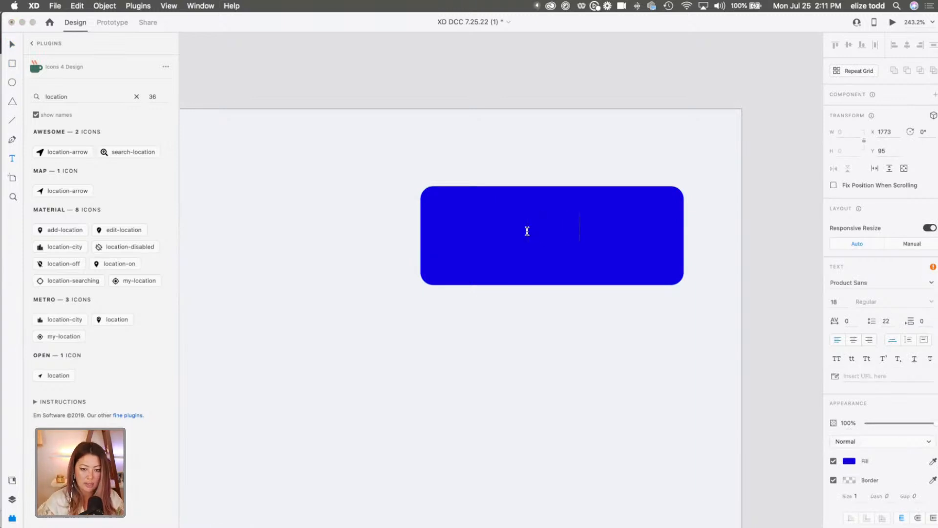
type("Post")
key("super+a")
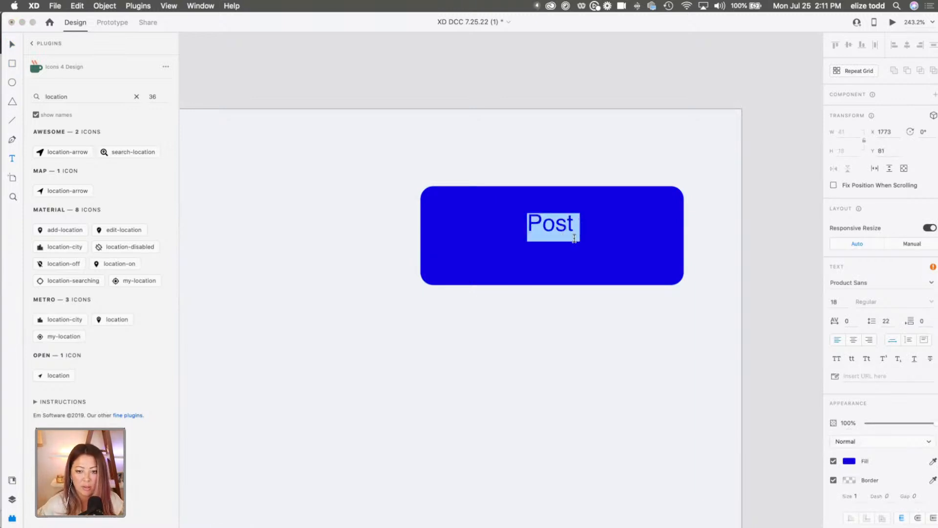
left_click(850, 461)
type("ffffff")
key("Return")
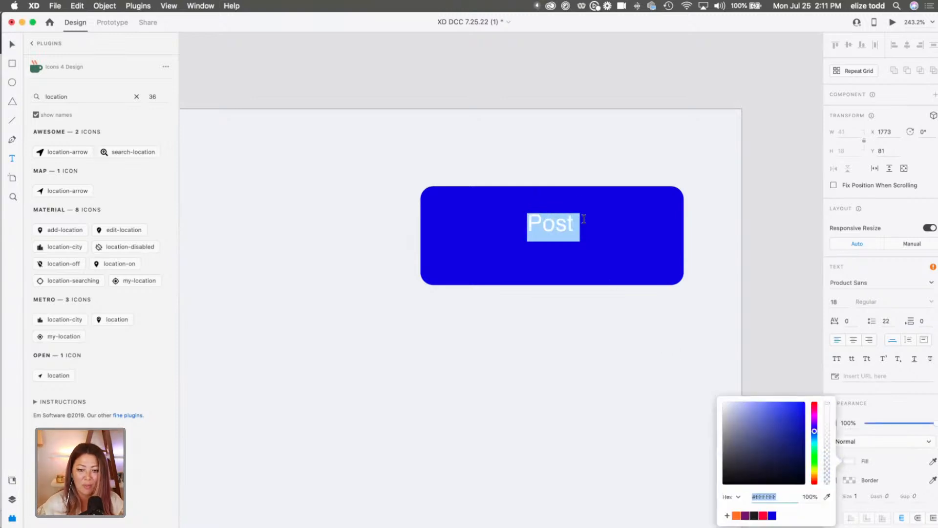
left_click(570, 224)
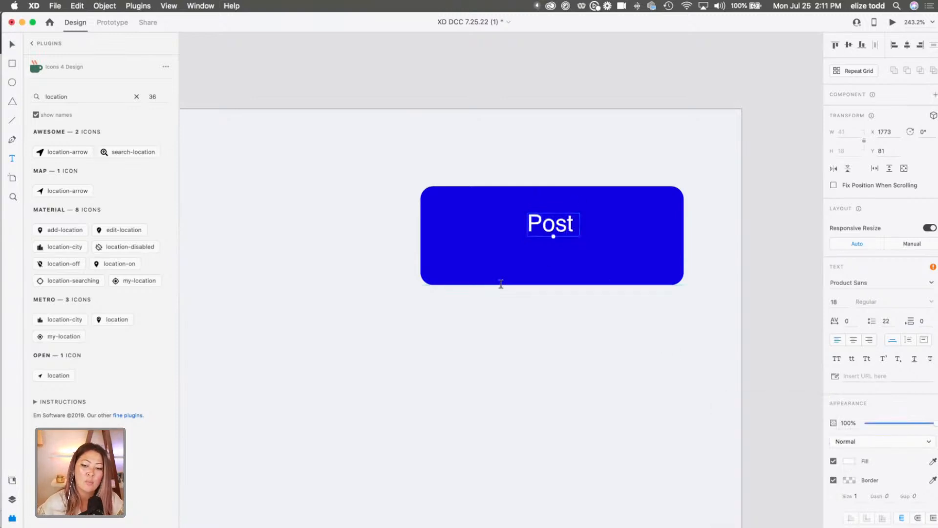
Replace the blue button's label text with "Create a Listing".
scroll(582, 324, "down", 10)
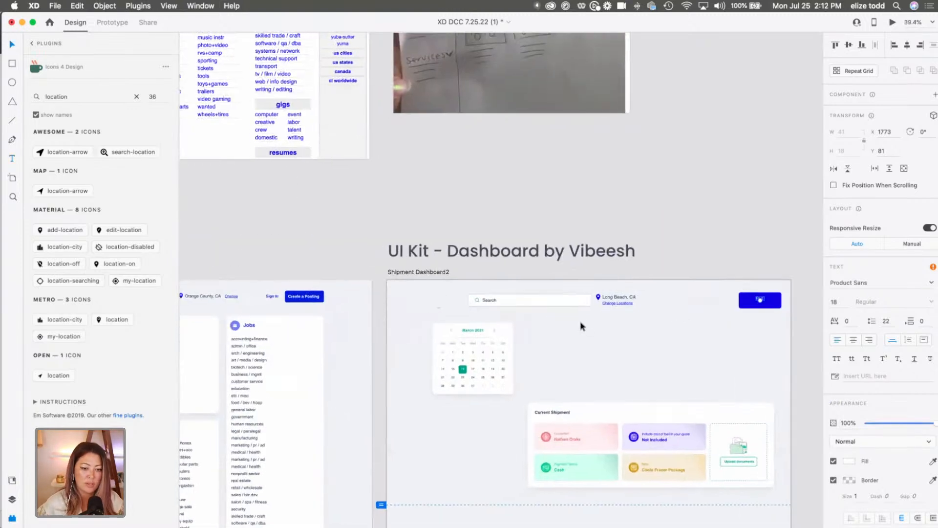
scroll(581, 325, "up", 10)
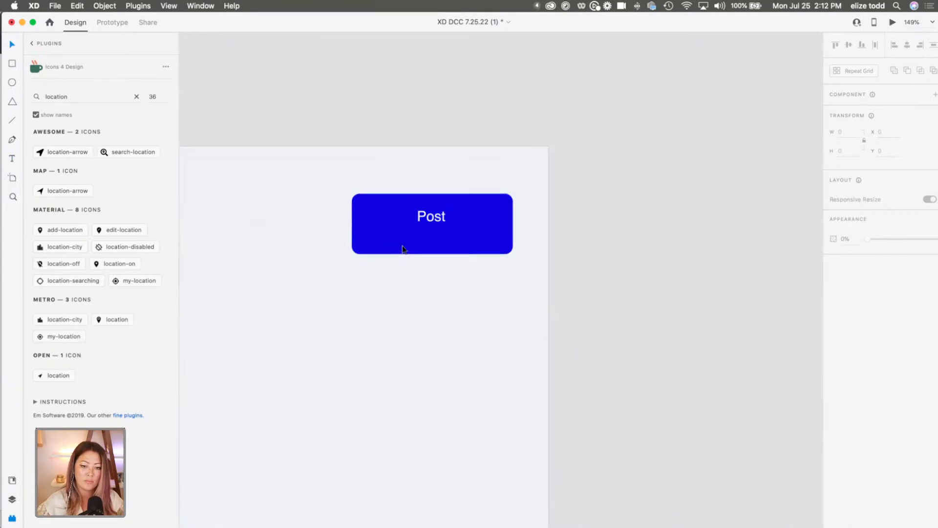
double_click(430, 217)
type("Create a Listing")
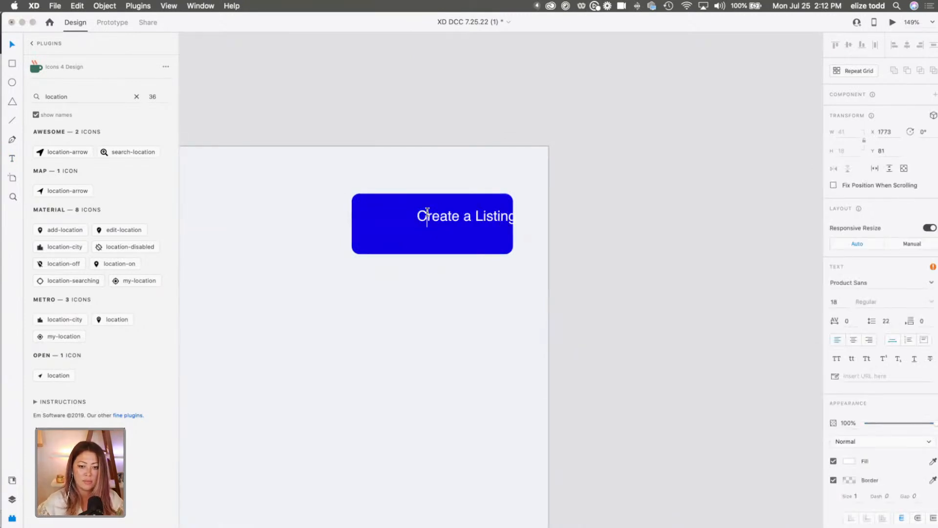
key("Escape")
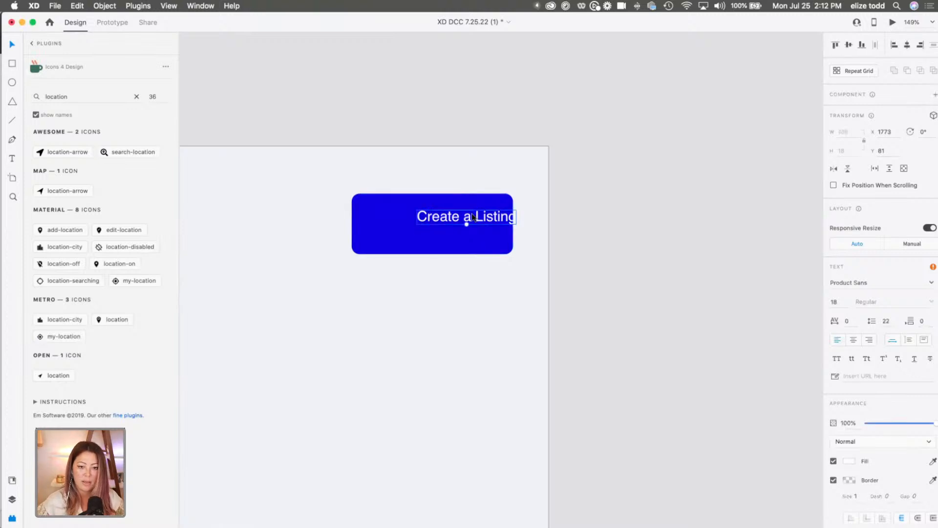
Enlarge the "Create a Listing" label to size 24 and centre it on the blue button, at about X 1708.5, Y 89.5.
left_click_drag(466, 218, 445, 237)
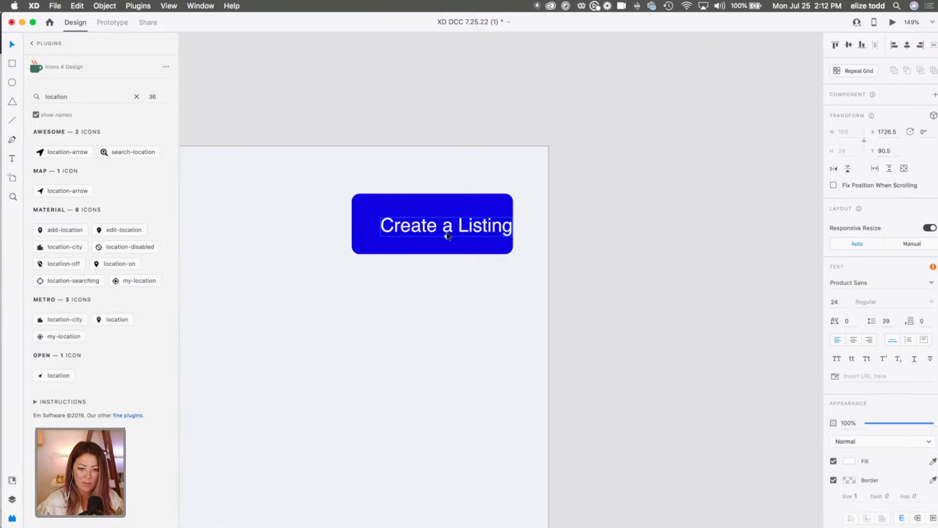
left_click_drag(467, 233, 456, 228)
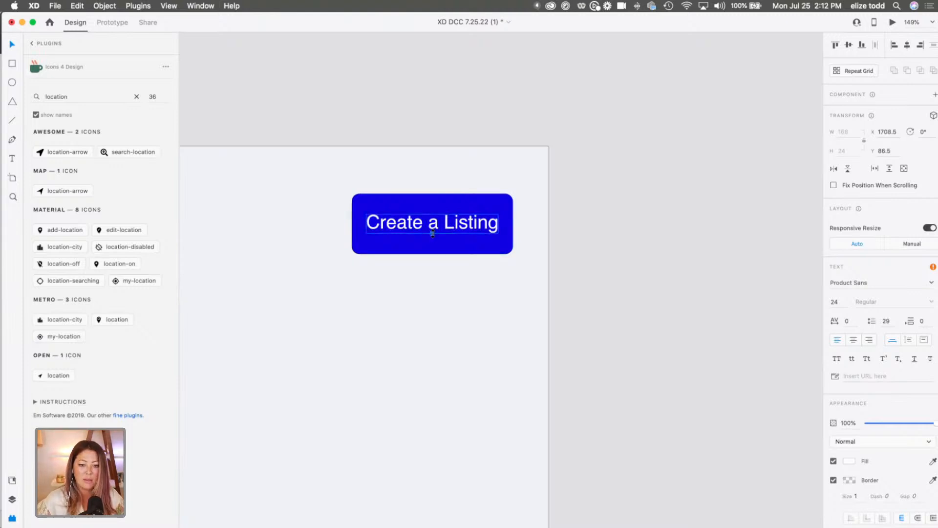
left_click_drag(445, 223, 445, 225)
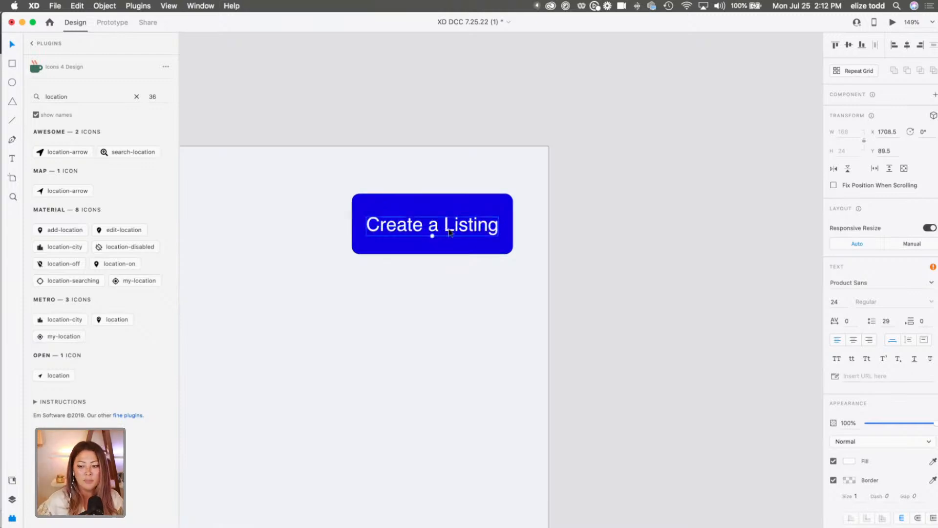
left_click(518, 278)
Move the blue button and its label together a little to the left in the Shipment Dashboard2 header.
scroll(524, 271, "down", 5)
left_click_drag(527, 271, 449, 225)
left_click_drag(503, 254, 481, 254)
scroll(481, 254, "down", 5)
scroll(479, 250, "down", 5)
left_click(478, 247)
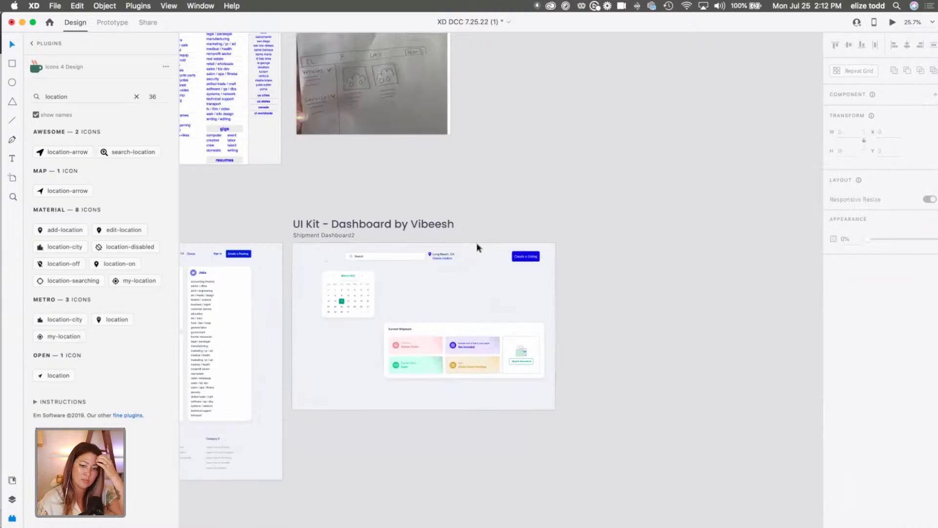
left_click_drag(561, 257, 350, 250)
left_click(566, 207)
Compare the original craigslist categories and the redesign's category cards with the dashboard's calendar and Current Shipment card.
scroll(552, 211, "left", 5)
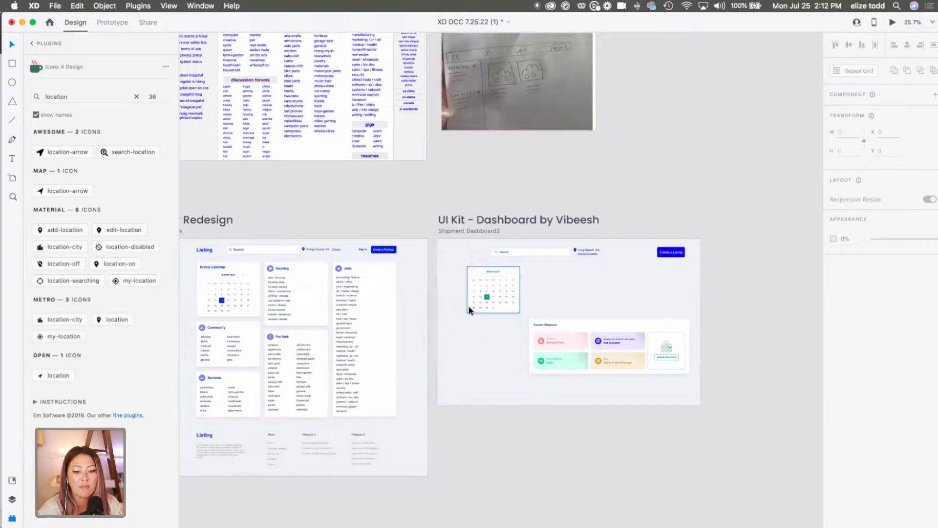
scroll(469, 310, "up", 3)
scroll(432, 134, "up", 5)
scroll(433, 135, "up", 4)
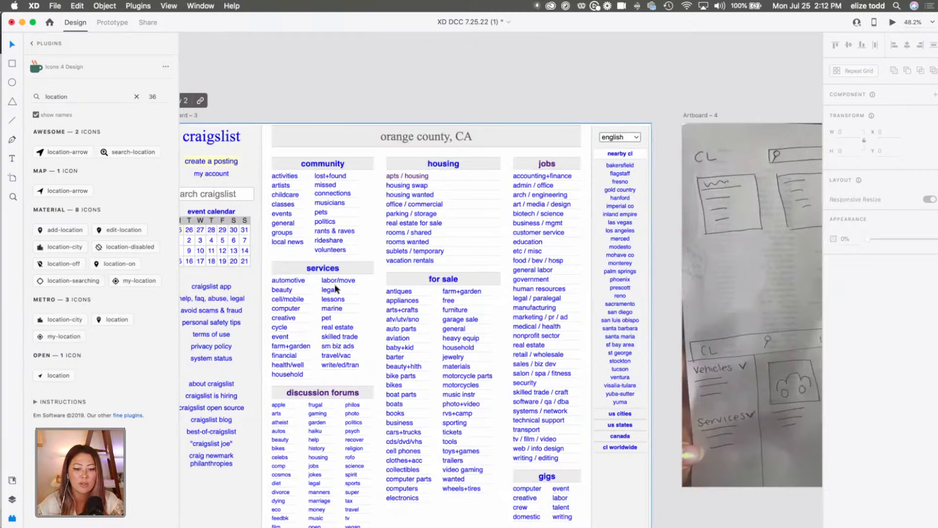
scroll(343, 406, "down", 10)
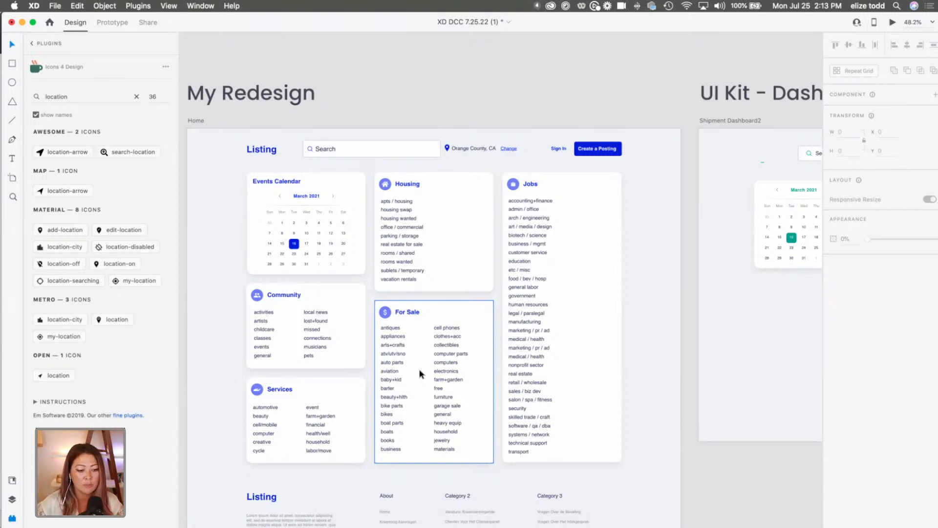
scroll(502, 360, "down", 5)
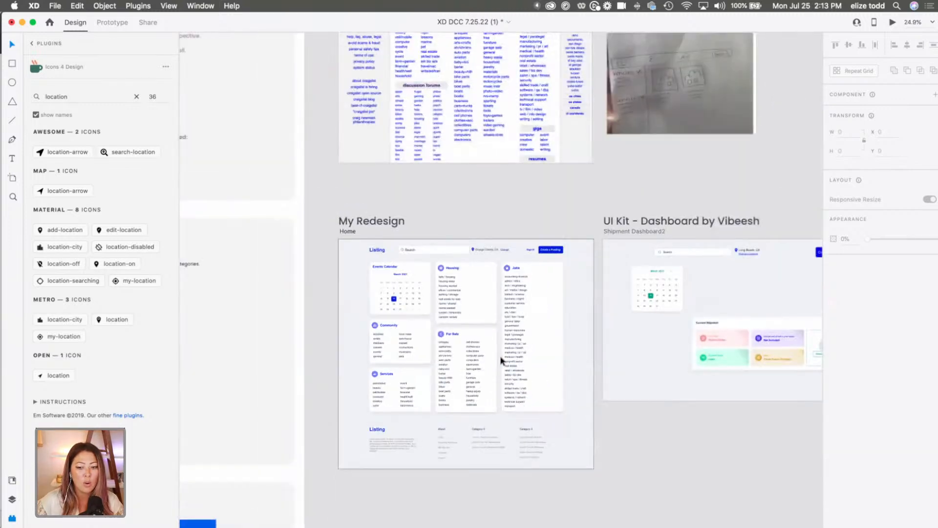
scroll(502, 360, "down", 3)
scroll(571, 183, "up", 10)
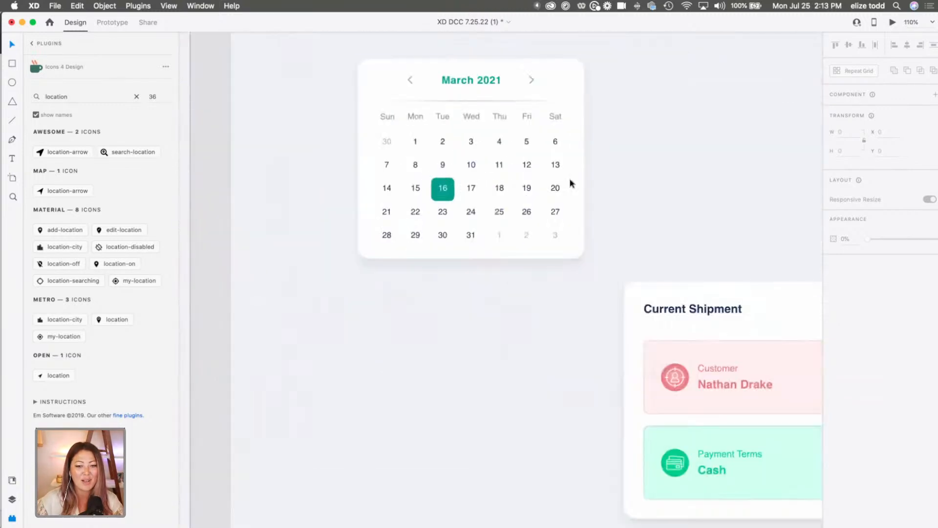
scroll(479, 232, "down", 4)
Show the layers and enlarge only the calendar's white background card to about 477 by 418.
left_click(480, 205)
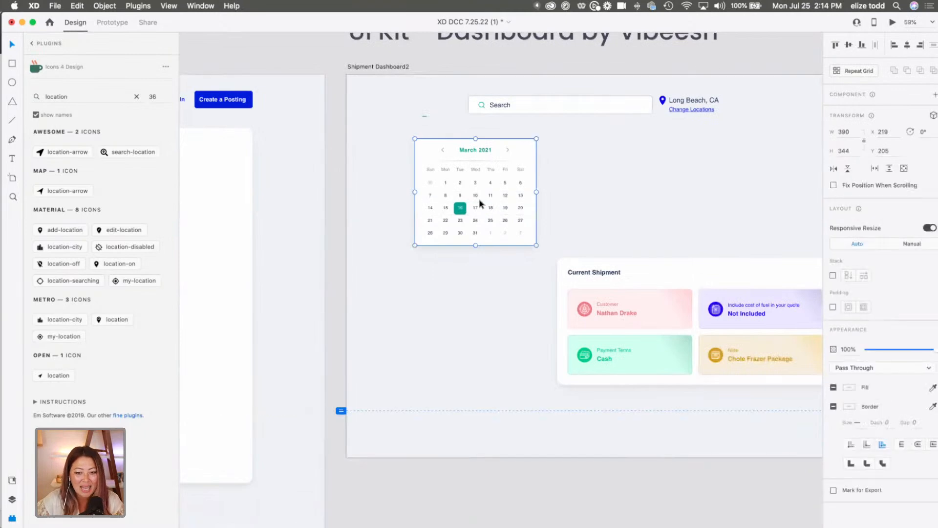
left_click(538, 237)
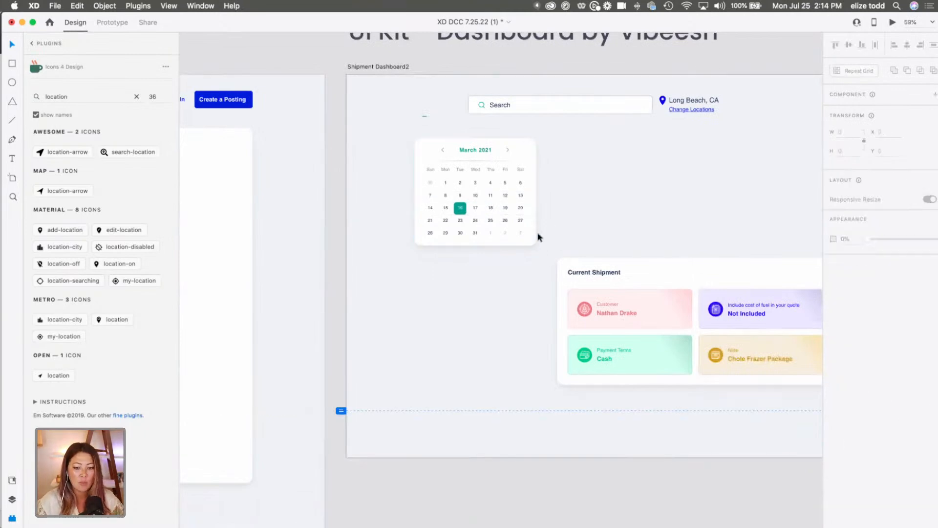
left_click(13, 498)
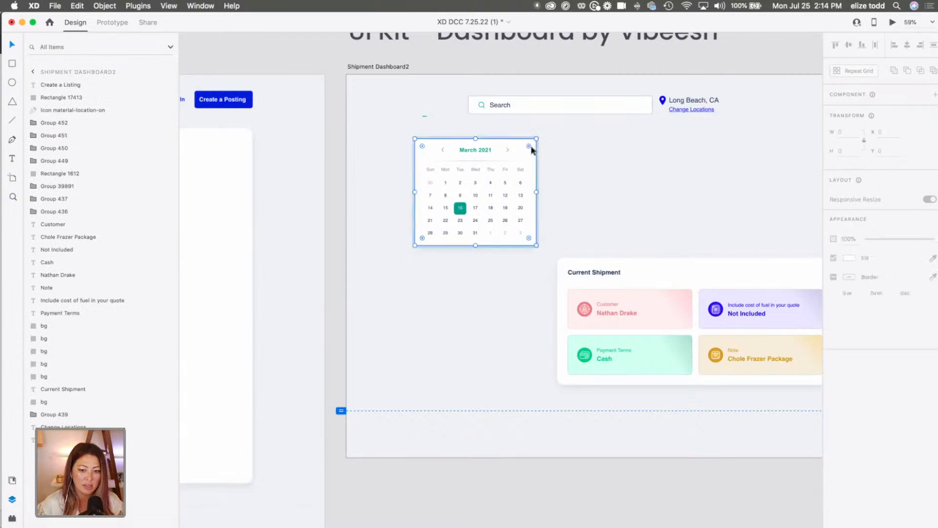
left_click(533, 151)
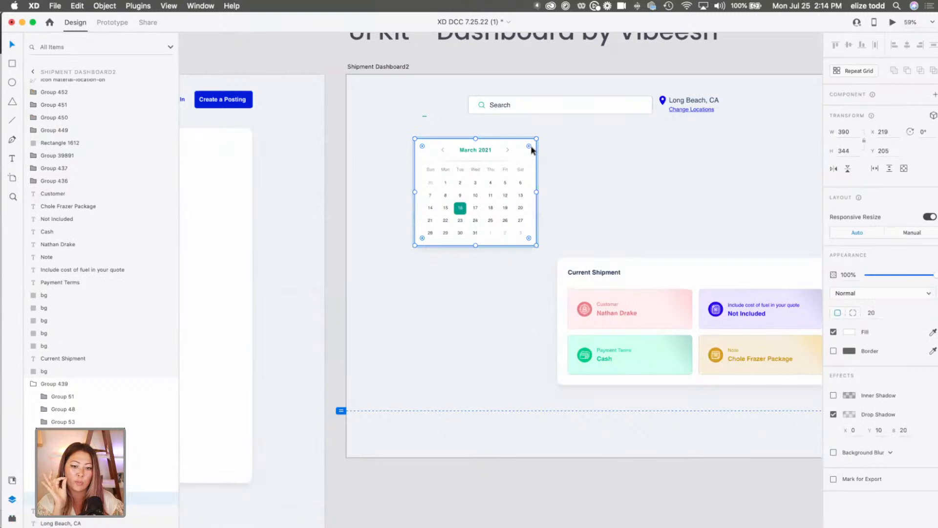
left_click_drag(406, 140, 484, 193)
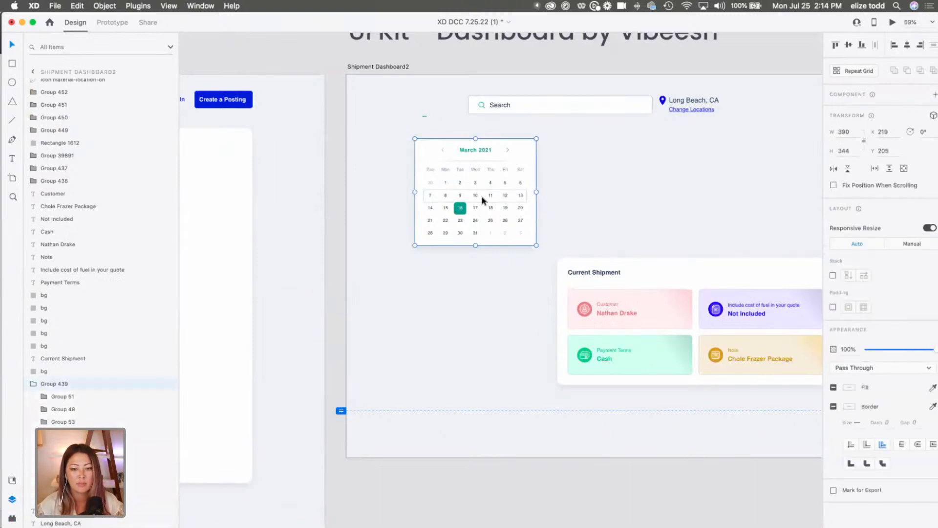
left_click(565, 148)
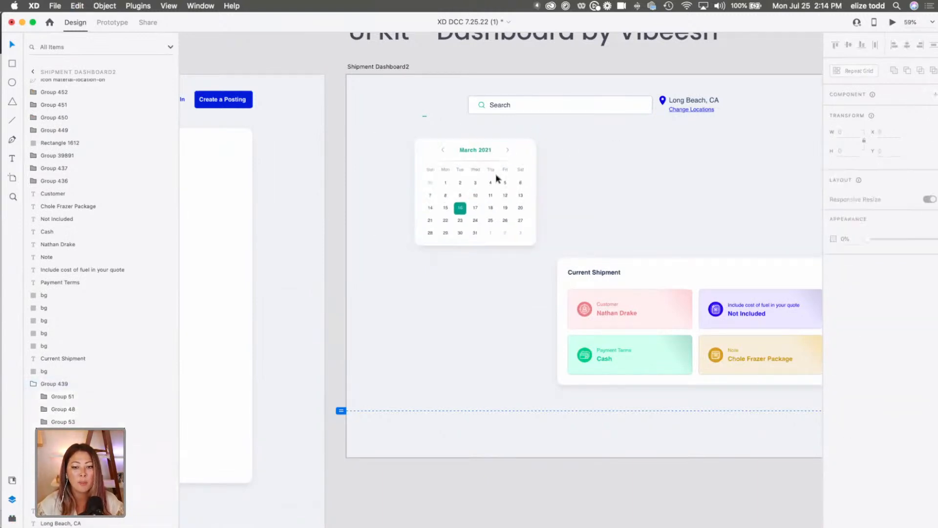
left_click(532, 153)
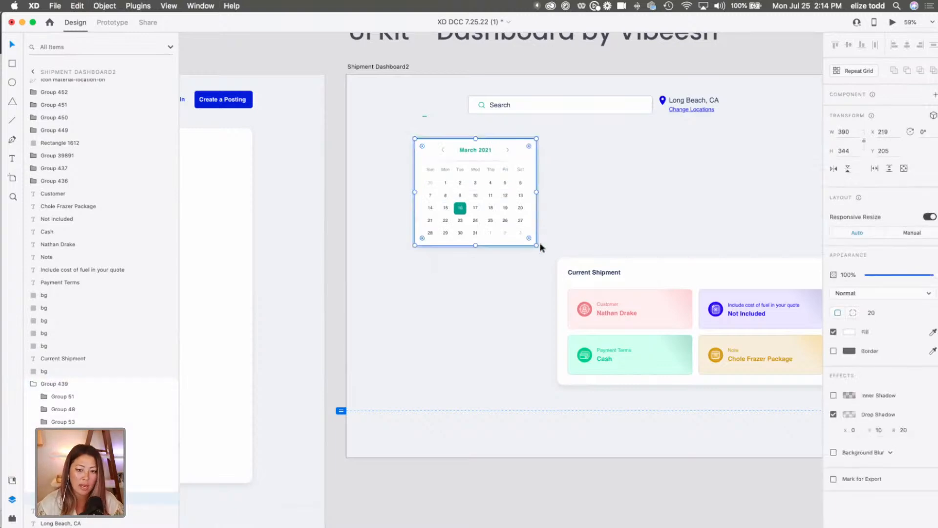
left_click_drag(536, 245, 560, 266)
left_click(559, 271)
Move the calendar's background card to about X 175, Y 141, leaving heading space above the month.
left_click(521, 257)
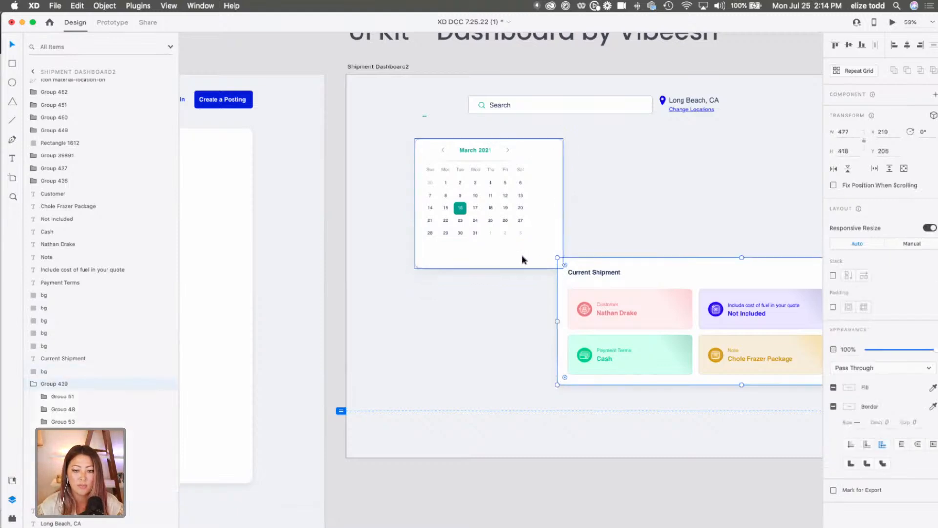
left_click_drag(517, 254, 503, 246)
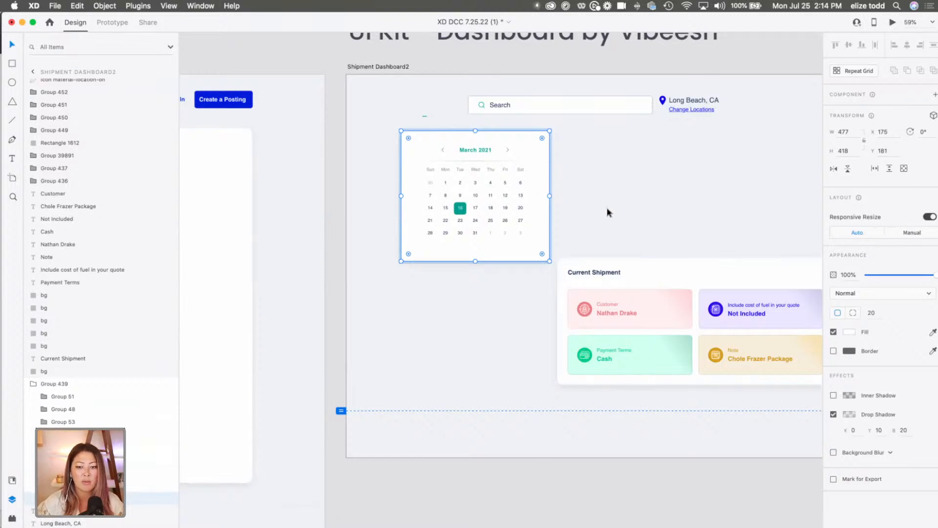
left_click(584, 180)
double_click(512, 144)
mouse_move(511, 144)
left_mouse_down()
mouse_move(524, 156)
mouse_move(513, 155)
mouse_move(512, 138)
left_mouse_up()
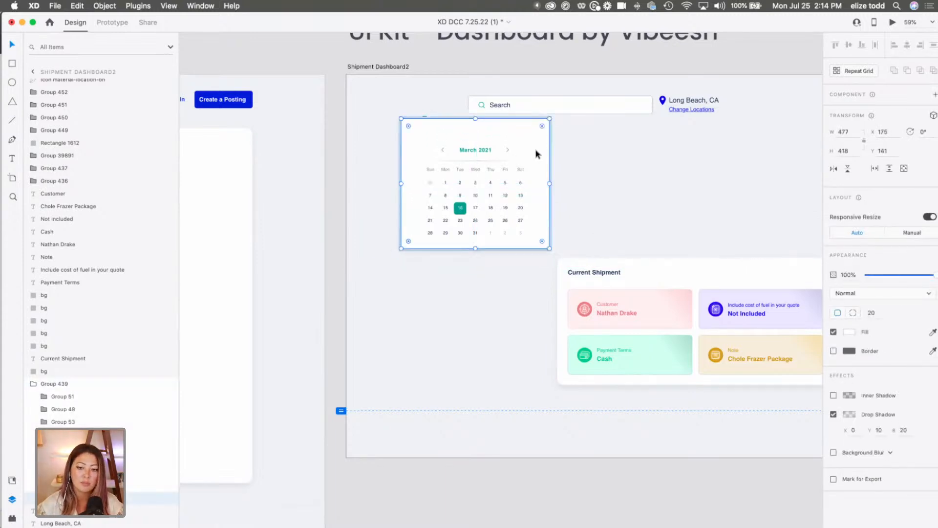
left_click(613, 167)
Move the whole calendar down and slightly right on the dashboard, and undo the extra drag made after it.
left_click_drag(576, 237, 499, 170)
left_click(648, 233)
left_click_drag(625, 274, 497, 330)
key("super+z")
Duplicate the "Current Shipment" heading and place the copy in the upper-left corner of the calendar card.
left_click(593, 273)
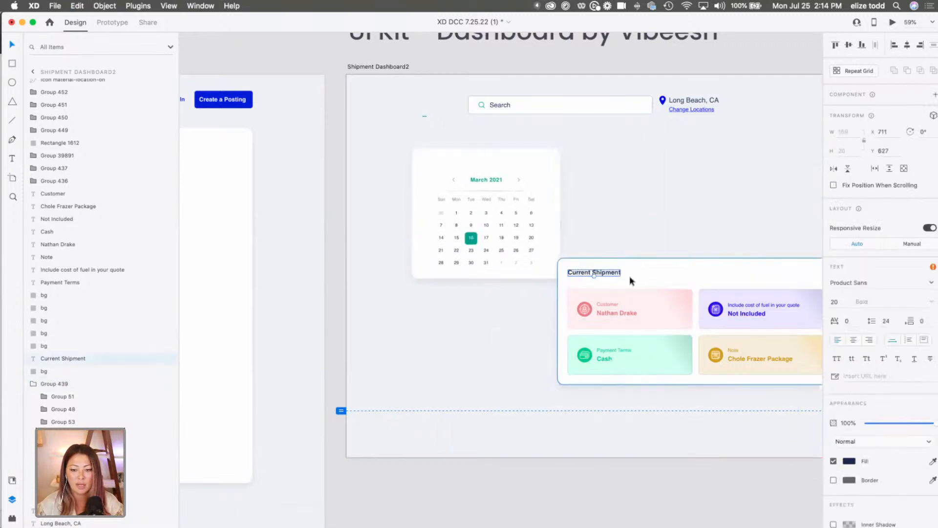
key("super+c")
key("super+v")
left_click_drag(610, 277, 464, 162)
Change the copied heading's text to "Events Calendar" and nudge it to about X 234, Y 261.
double_click(464, 163)
type("Eve")
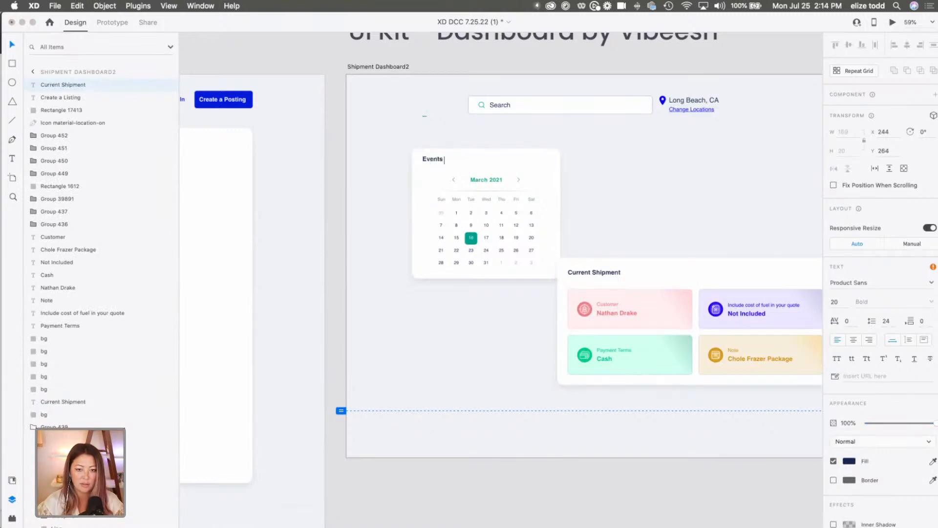
type("nts Calendar")
key("Escape")
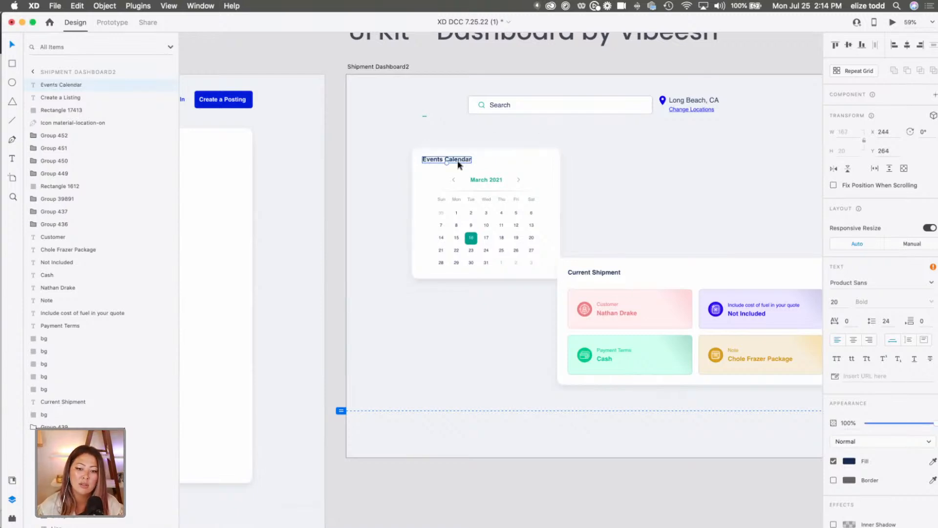
left_click_drag(460, 163, 457, 161)
Add the fill color of the calendar's highlighted day square (16) to the document's color assets.
scroll(540, 184, "down", 3)
scroll(444, 227, "left", 5)
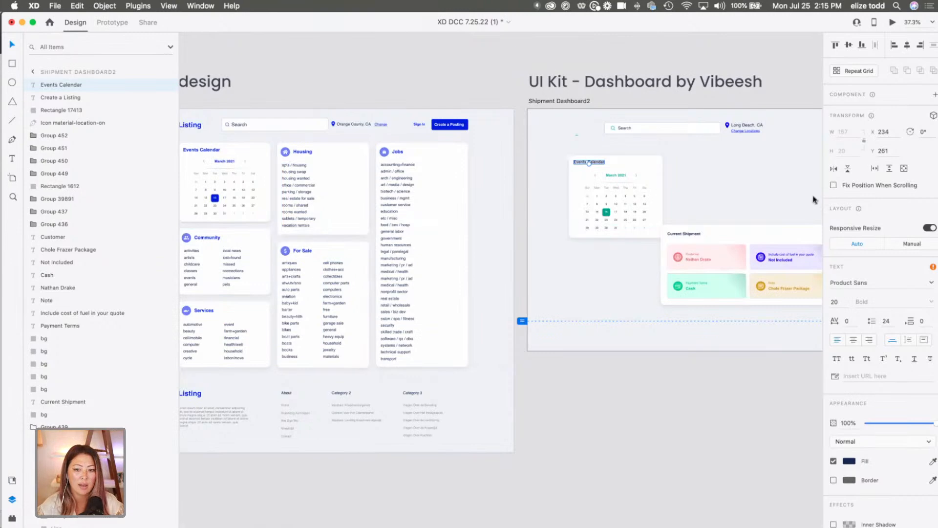
left_click(701, 217)
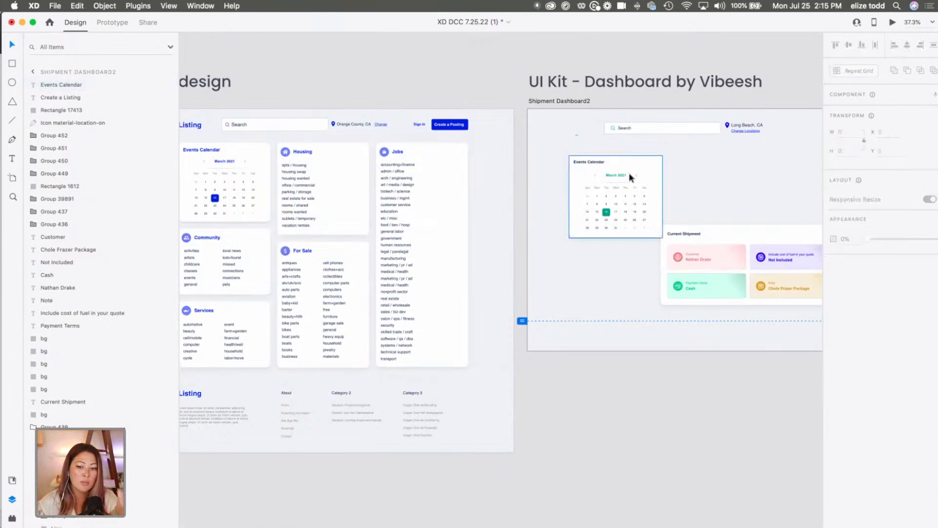
scroll(629, 172, "up", 5)
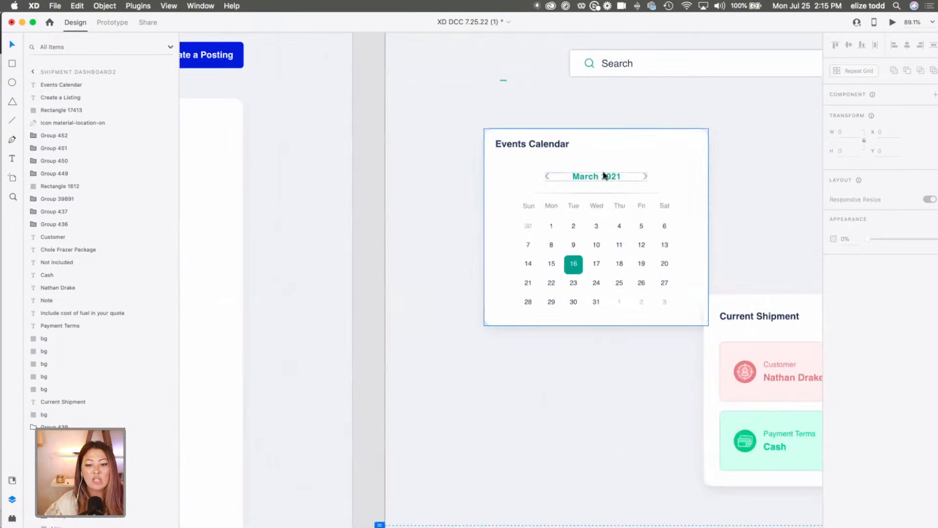
left_click(13, 479)
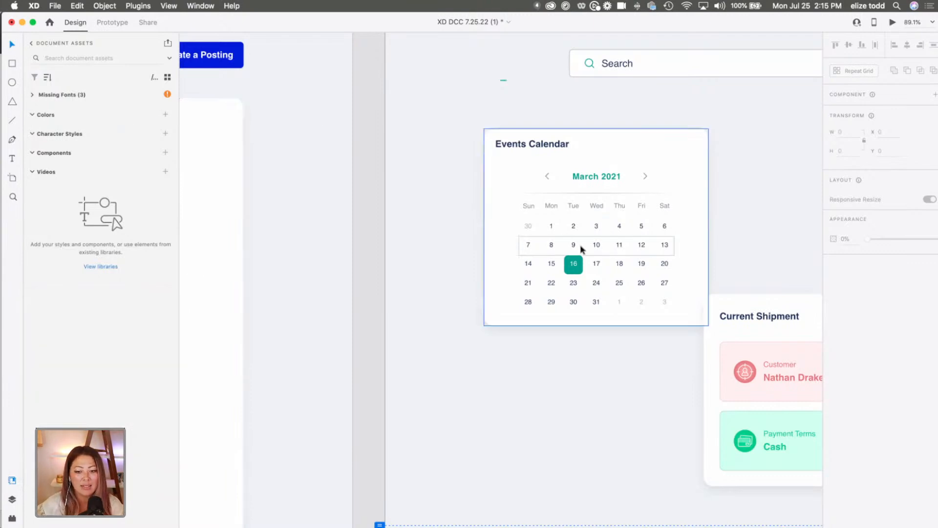
double_click(580, 264)
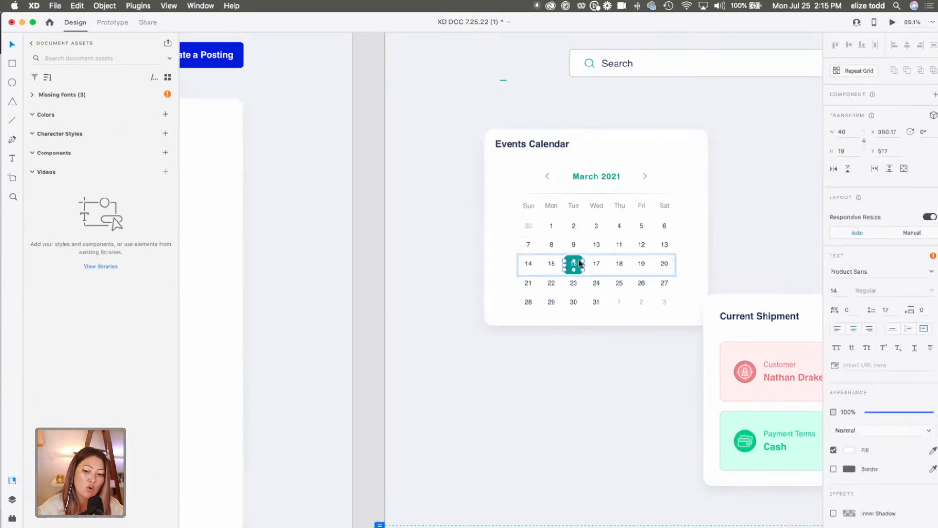
left_click(605, 181)
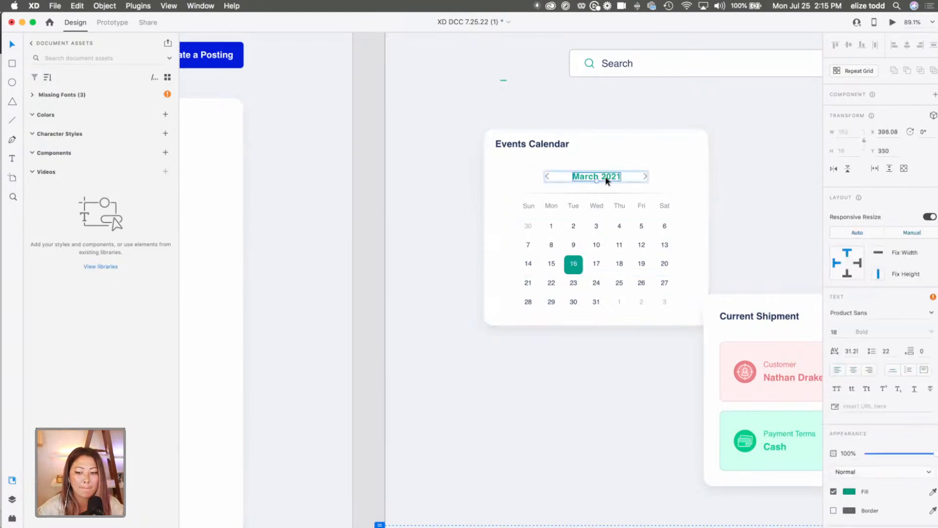
double_click(579, 257)
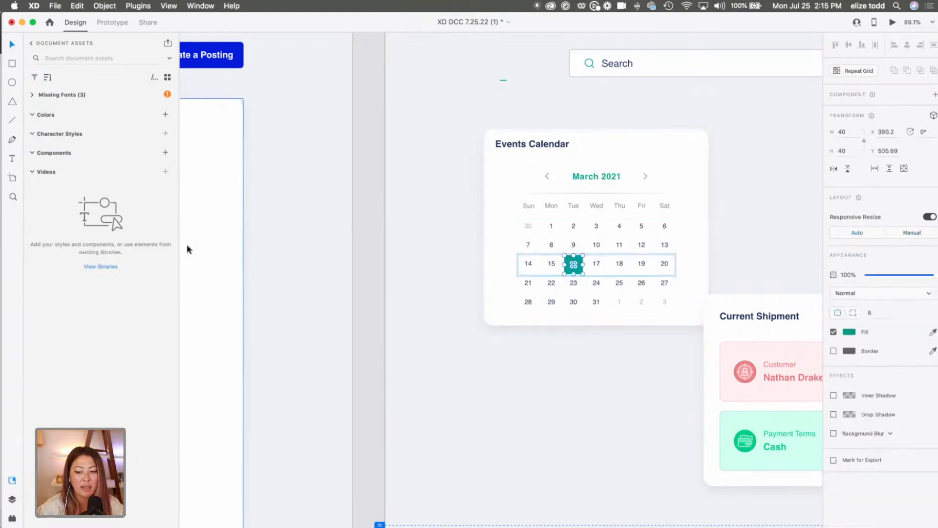
left_click(166, 115)
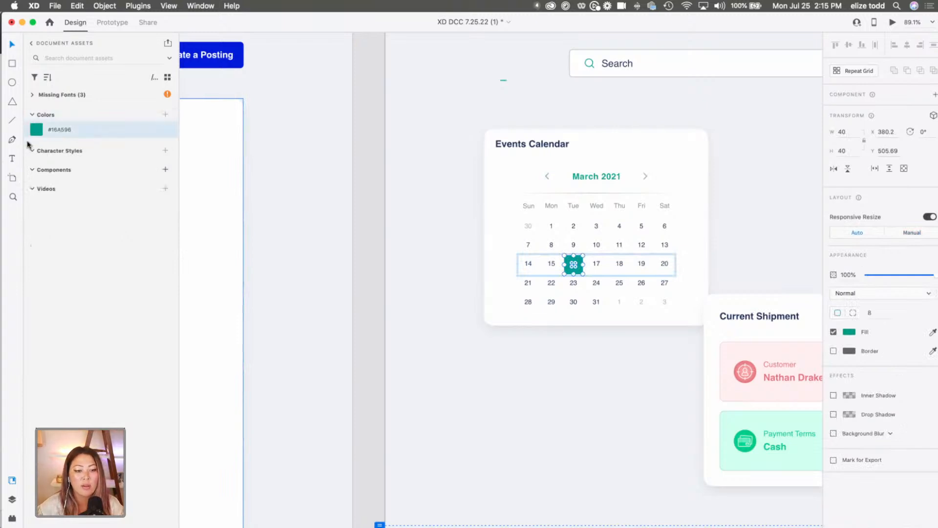
Edit the saved teal color asset to the blue #002FDB, sampled from the "Create a Posting" button.
right_click(47, 130)
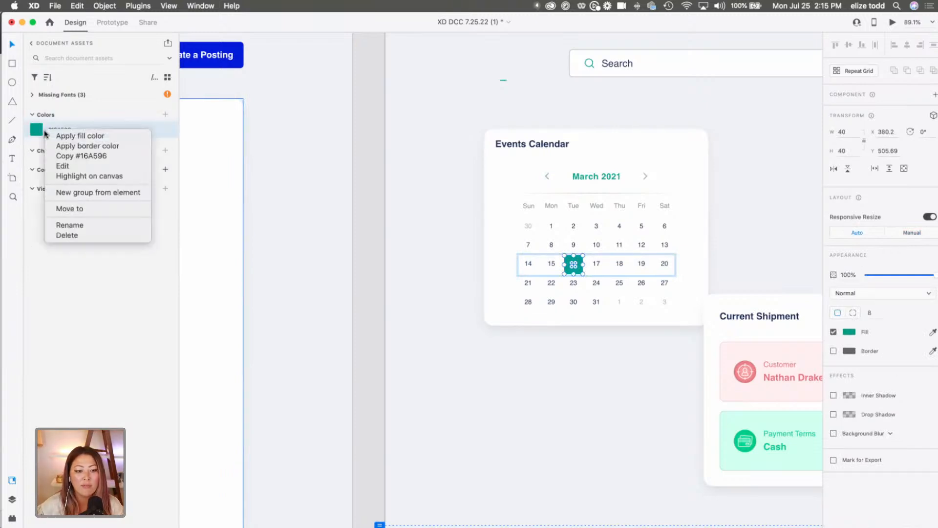
left_click(72, 167)
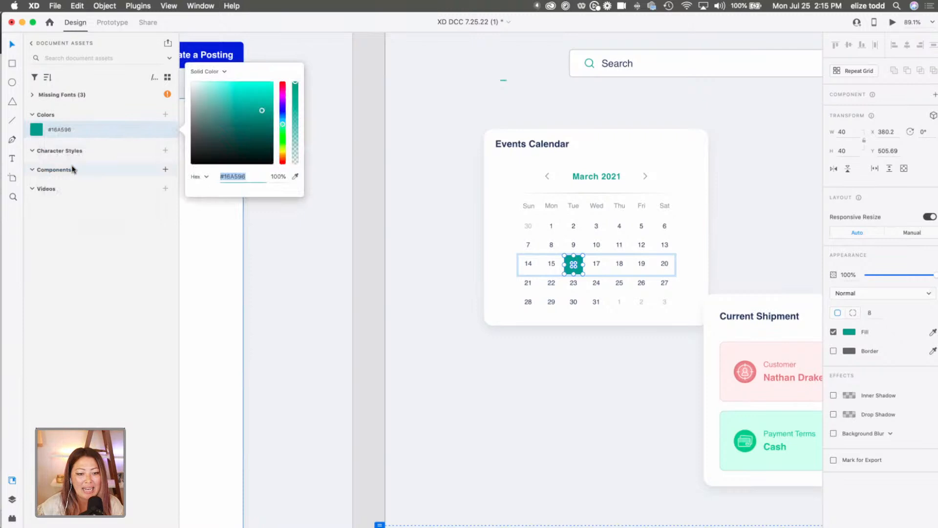
left_click(296, 178)
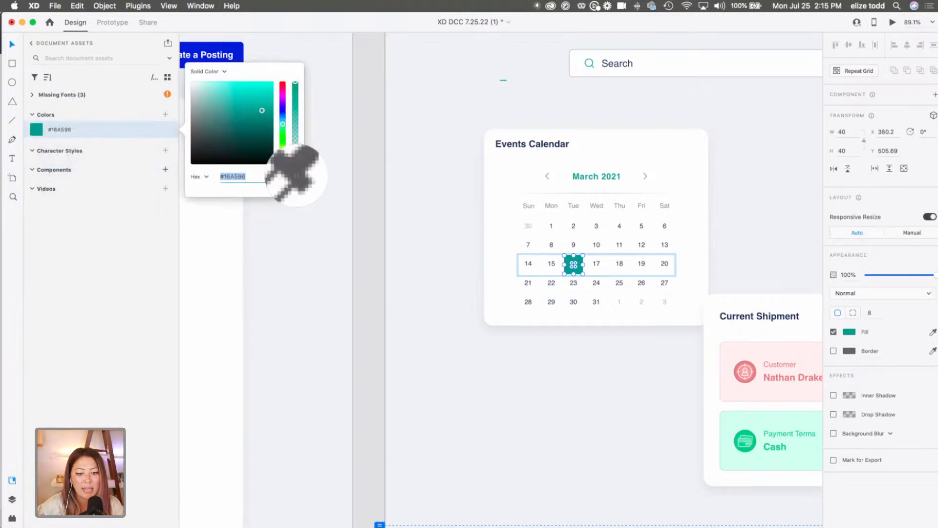
left_click(238, 46)
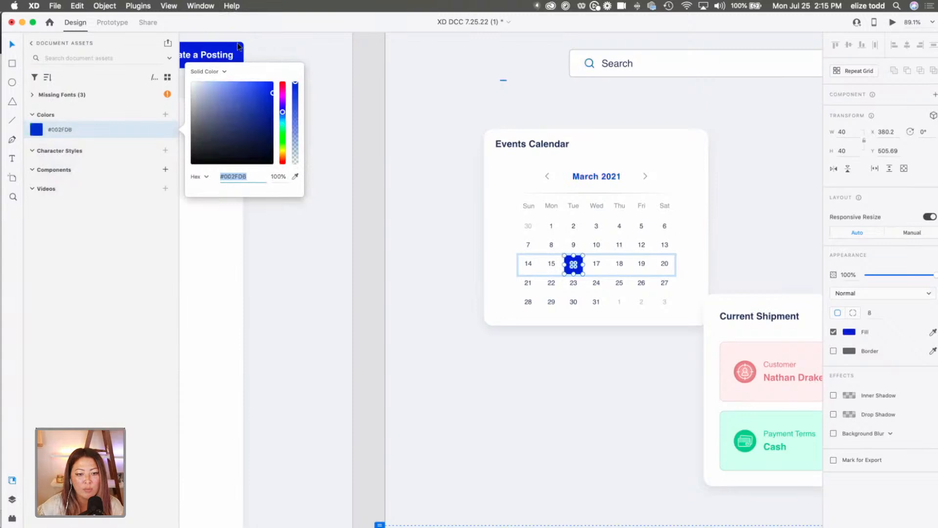
left_click(460, 142)
scroll(461, 143, "down", 5)
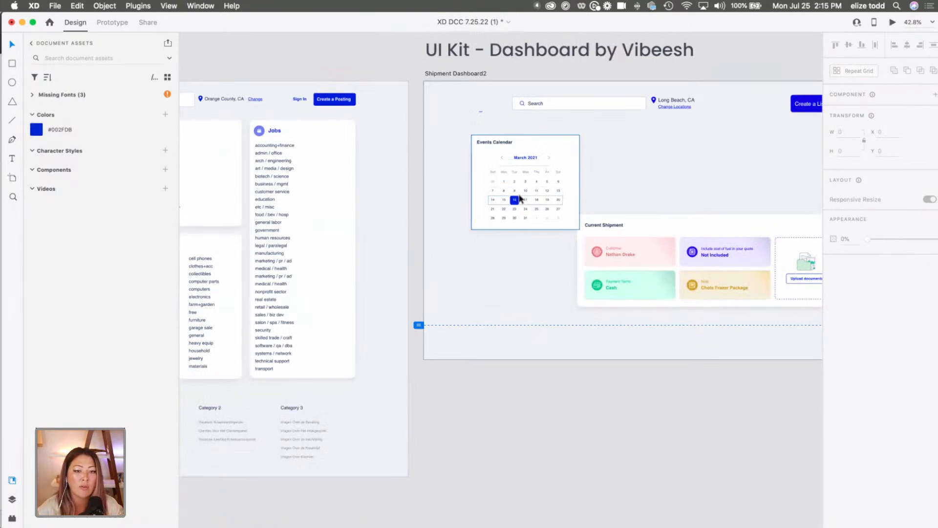
left_click(448, 237)
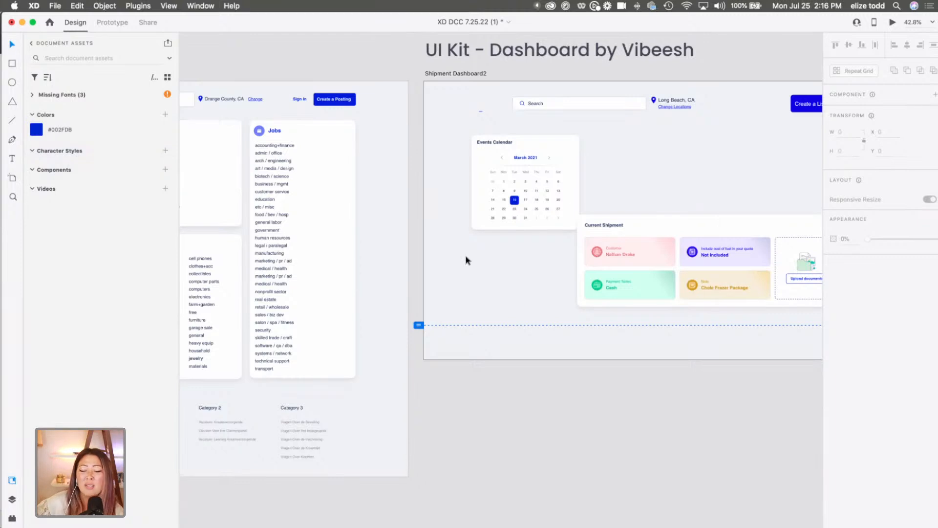
Move the entire "Current Shipment" card with its contents beneath the Events Calendar card, to about X 210, Y 699.
scroll(465, 259, "down", 2)
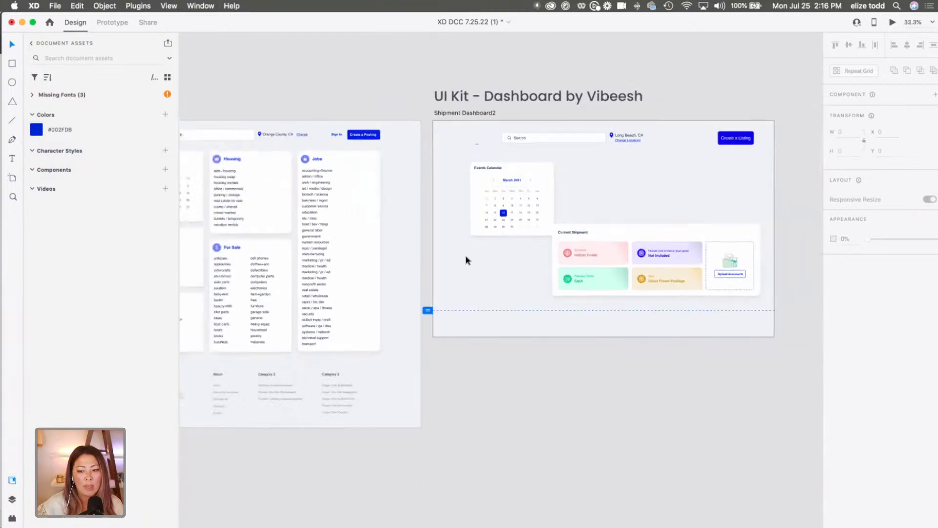
left_click(638, 236)
left_click_drag(778, 306, 544, 250)
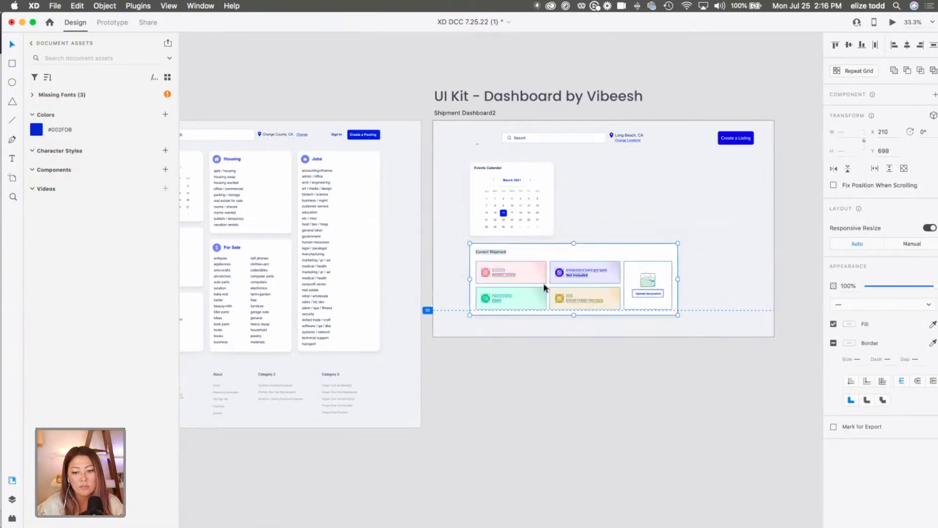
Shift the "Current Shipment" heading right and place the green Payment Terms icon in front of it.
scroll(505, 266, "up", 5)
double_click(464, 297)
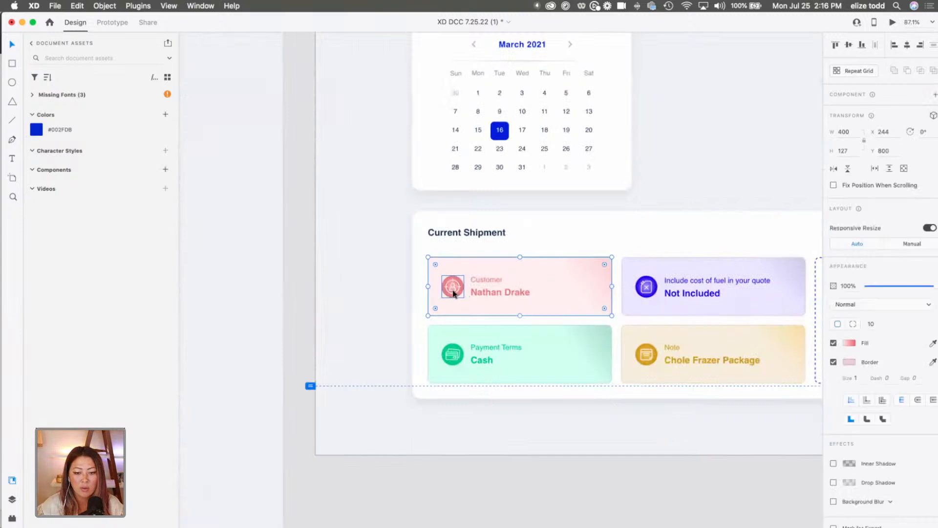
left_click_drag(453, 364, 517, 237)
scroll(518, 236, "down", 5)
left_click(515, 267)
Move the white card background up out of the way and delete the four shipment tiles and the upload box.
left_click(754, 313)
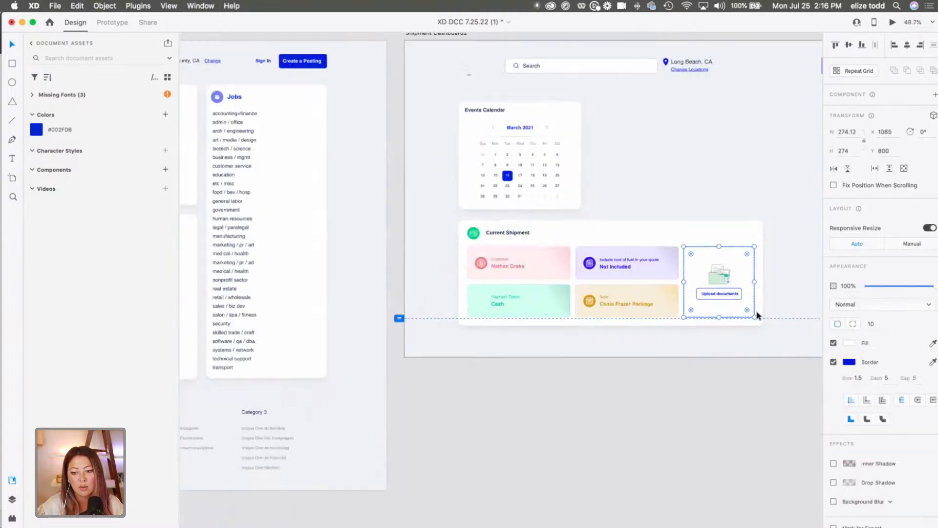
left_click(765, 325)
left_click(755, 317)
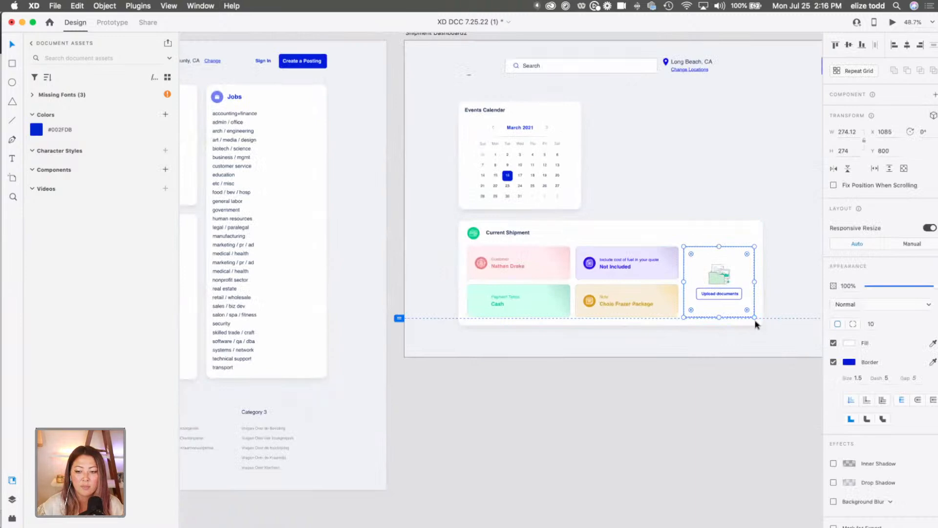
left_click(760, 323)
left_click_drag(720, 230, 713, 124)
left_click_drag(775, 318, 455, 250)
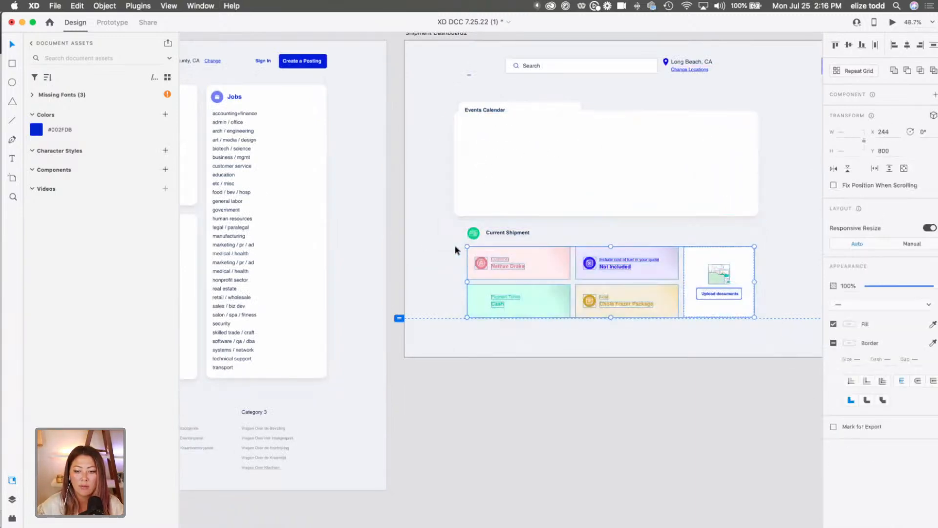
key("Delete")
Return the card background behind the "Current Shipment" heading at X 210, Y 691, and narrow it to 477 wide.
left_click_drag(573, 176, 579, 278)
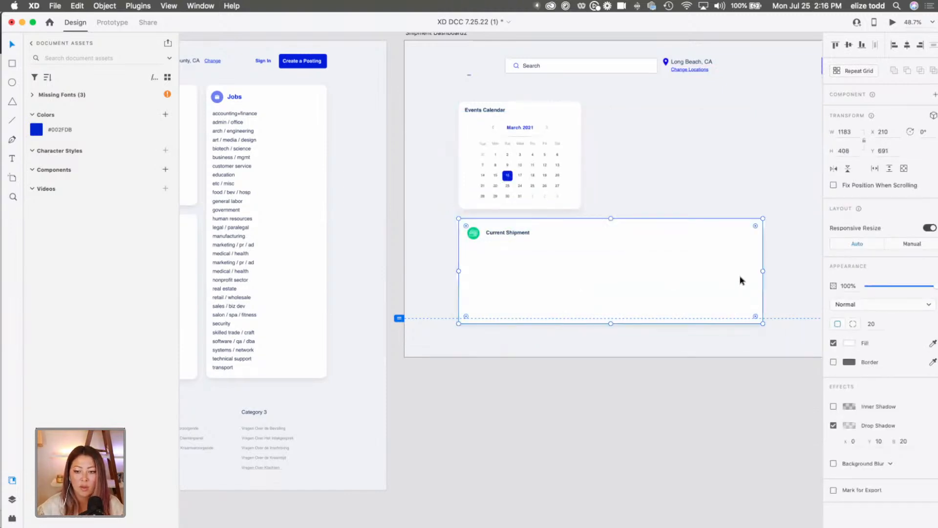
left_click_drag(767, 274, 580, 271)
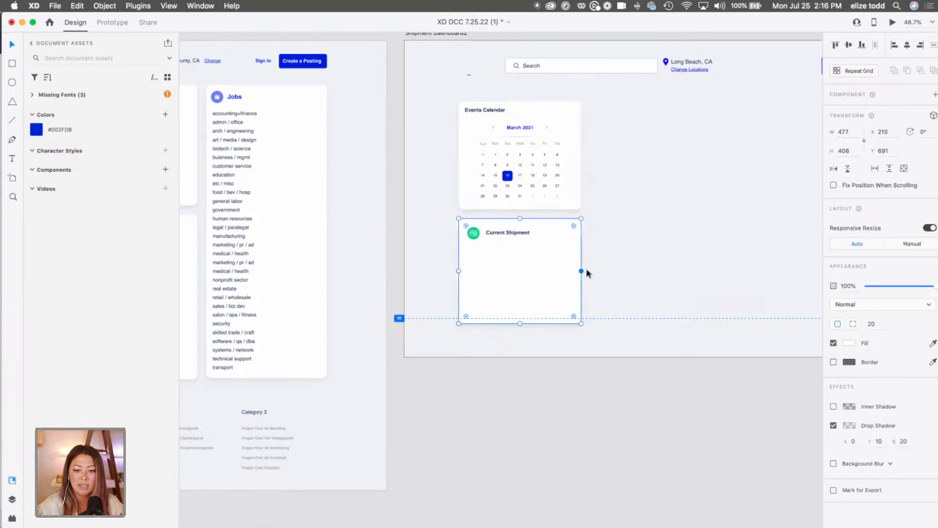
left_click(636, 273)
Switch to the craigslist page in Chrome, copy all the links listed under "community", and return to the XD design.
scroll(283, 237, "left", 10)
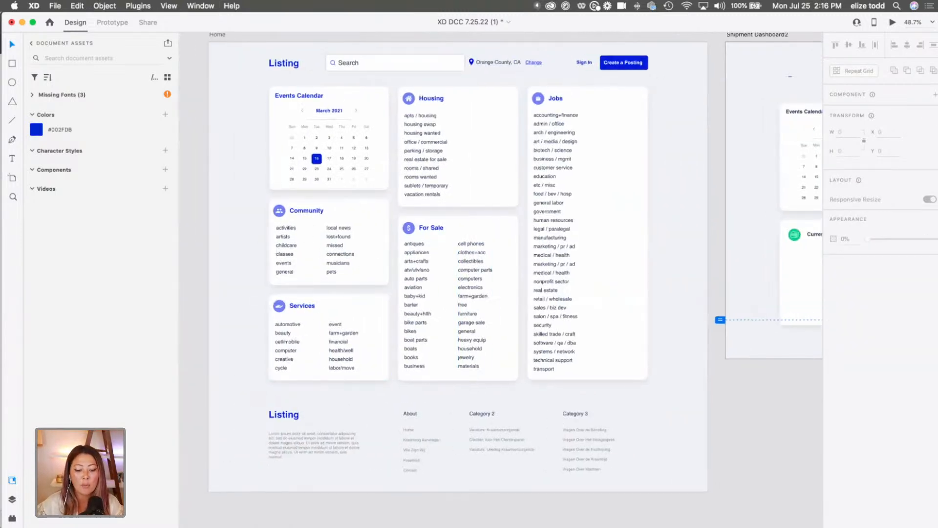
key("super+Tab")
left_click_drag(430, 195, 329, 116)
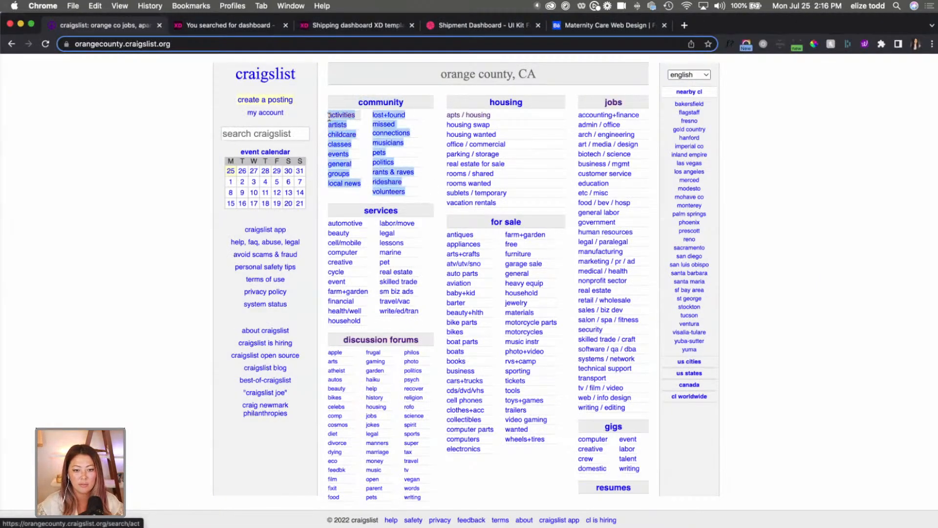
left_click(21, 24)
left_click(557, 258)
Draw a text area about 223 wide below the "Current Shipment" heading and paste the copied community list into it.
scroll(547, 259, "right", 7)
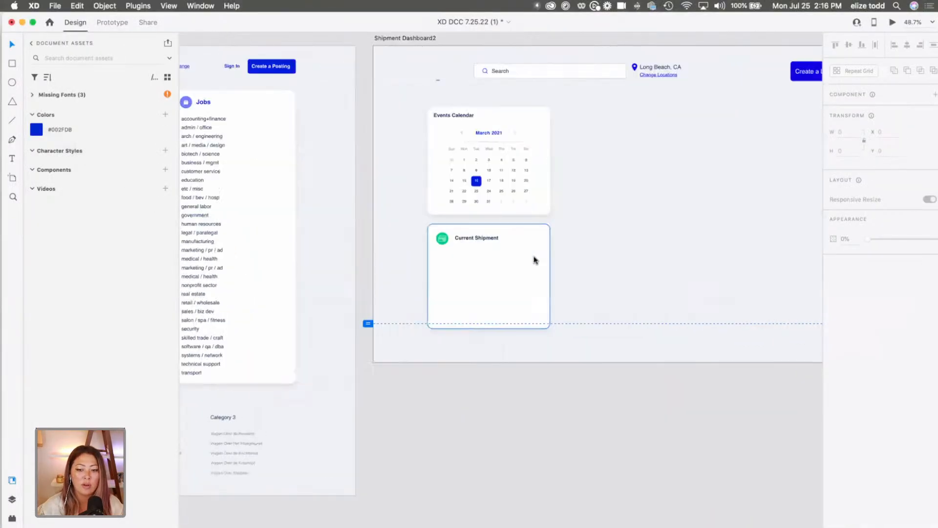
scroll(535, 260, "up", 10)
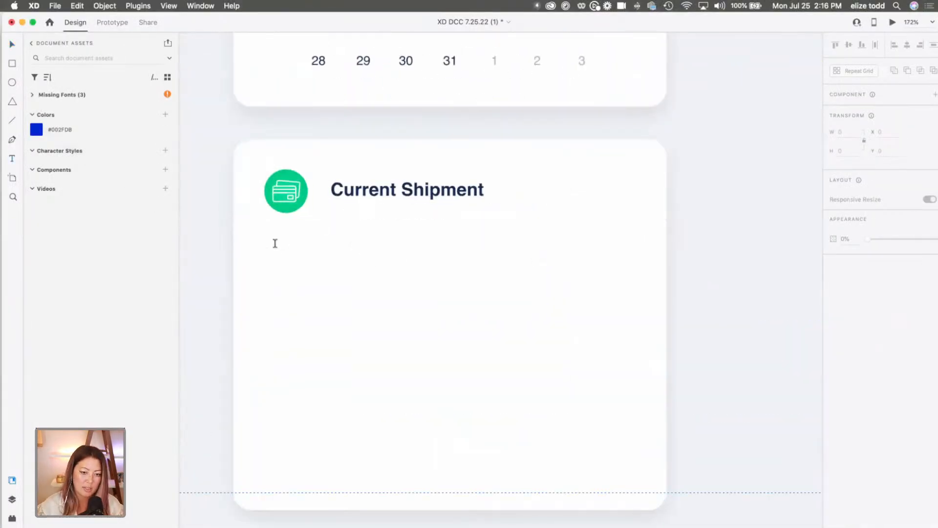
left_click(270, 242)
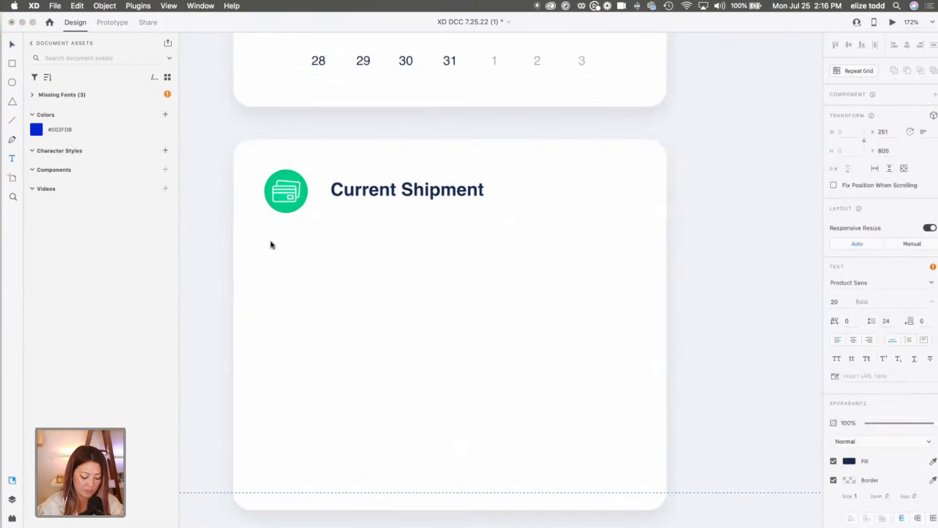
left_click(345, 279)
left_click_drag(271, 239, 475, 492)
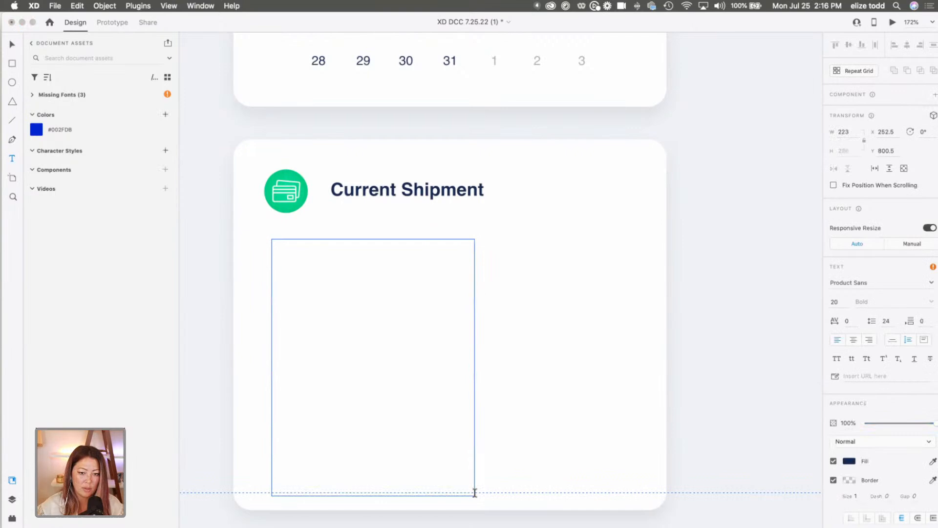
key("super+v")
left_click(562, 348)
scroll(563, 348, "down", 5)
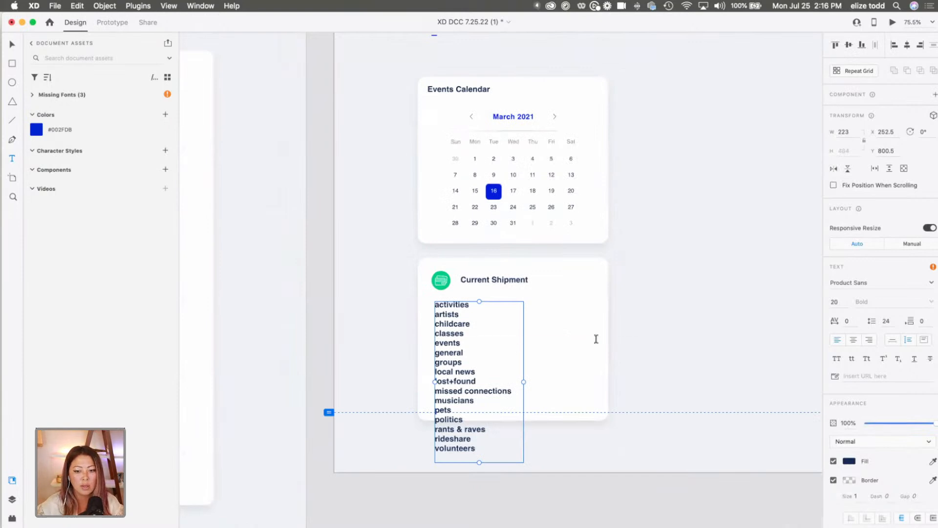
left_click(689, 313)
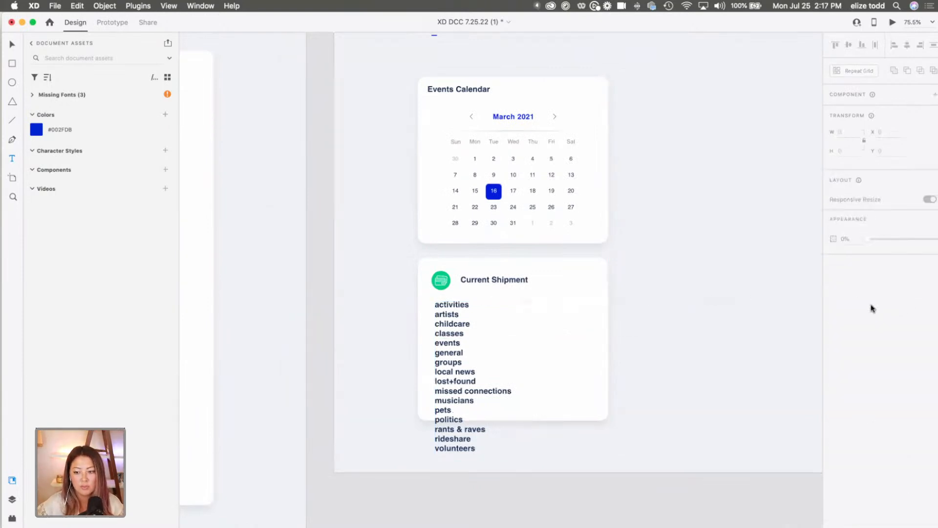
Try pasting the Jobs list's appearance onto the community list, and undo it.
left_click(482, 326)
key("super+minus")
left_click(316, 297)
key("super+c")
left_click(557, 342)
key("super+alt+v")
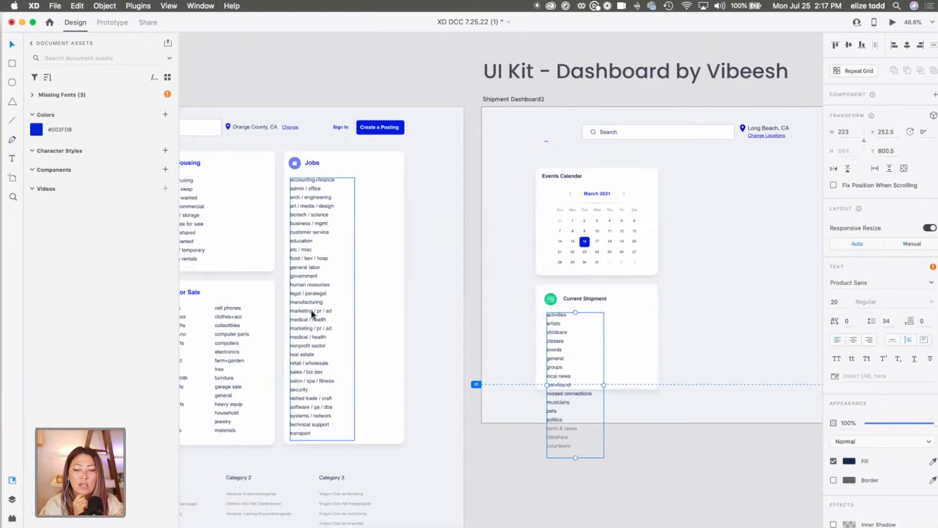
key("super+z")
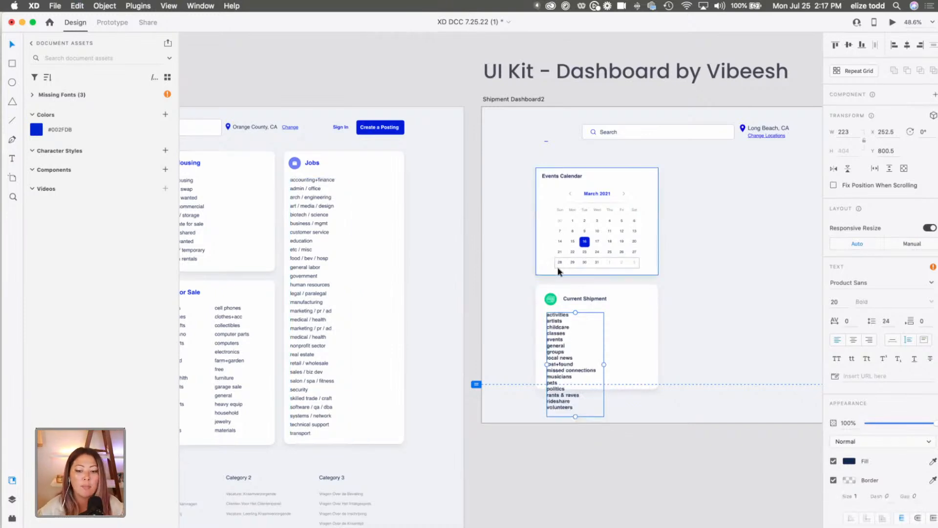
Copy the Jobs list's appearance and paste it onto the community list, giving it size 20 Regular text with 34 line spacing.
left_click(293, 284)
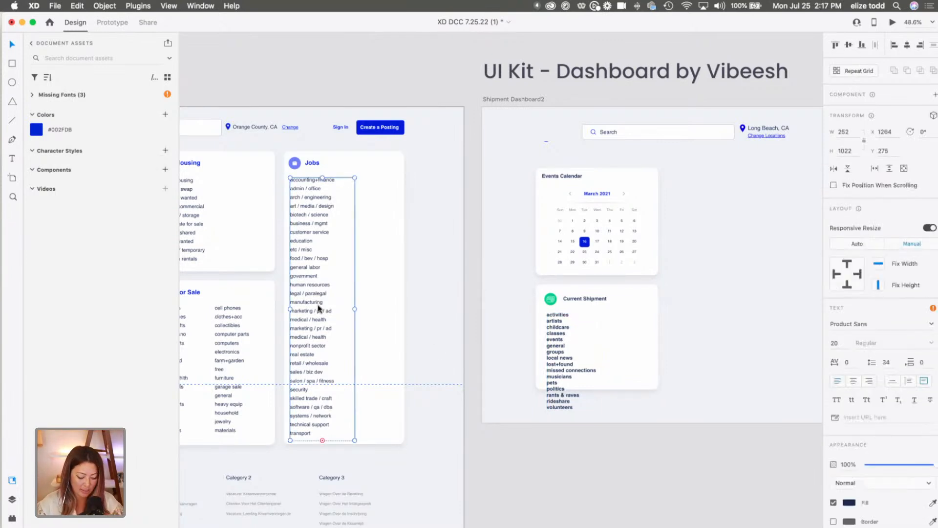
left_click(566, 345)
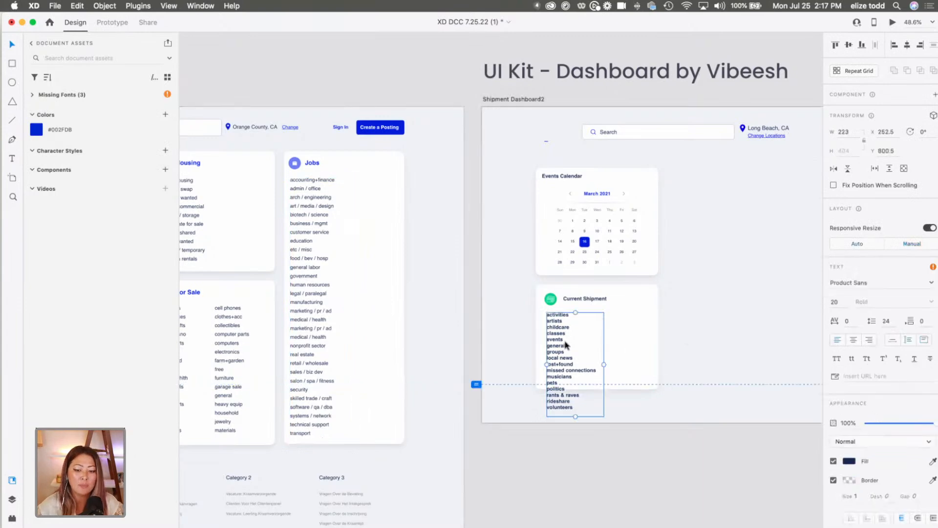
key("super+alt+v")
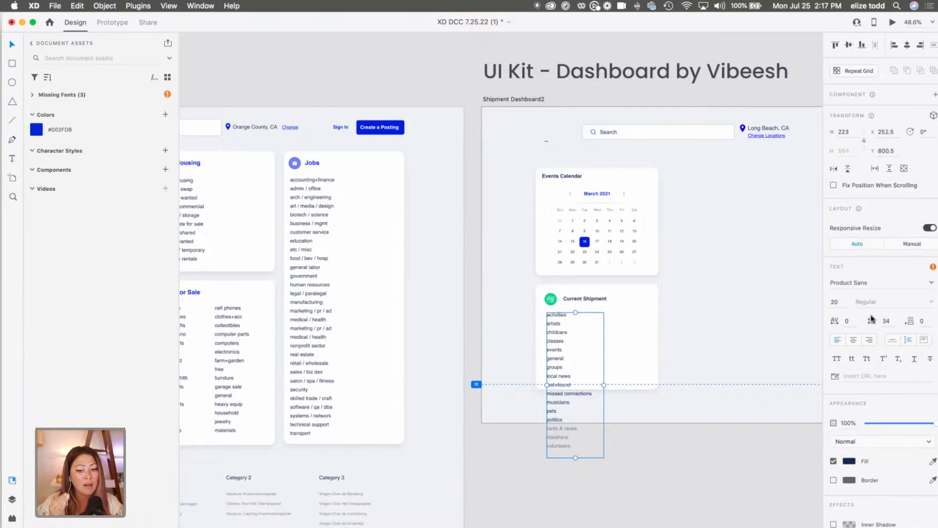
Shorten the community list's text area to 281 high and duplicate it alongside as a second column in the shipment card.
left_click(635, 322)
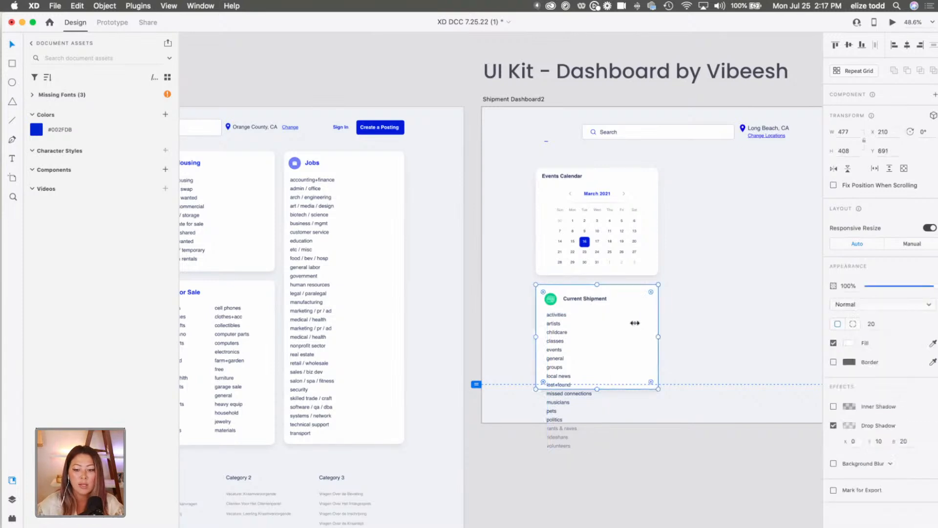
double_click(550, 343)
left_click_drag(575, 457, 575, 384)
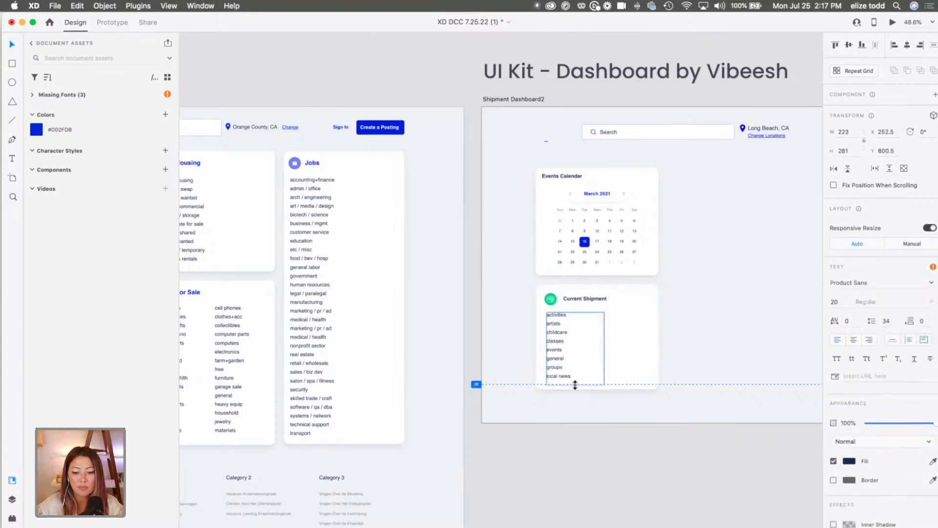
left_click_drag(559, 323, 603, 319)
left_click(660, 377)
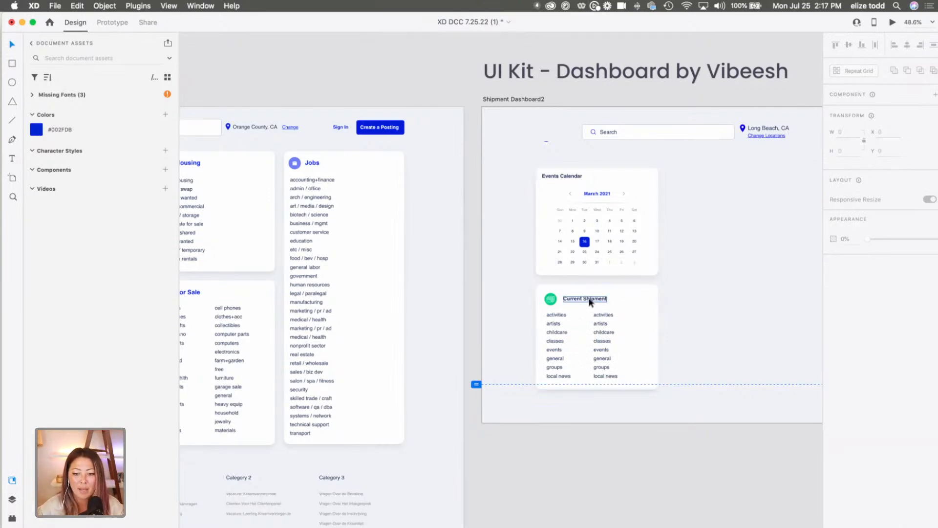
Group the "Current Shipment" card with its icon, heading and both list columns, and adjust its position below the calendar.
scroll(582, 301, "down", 3)
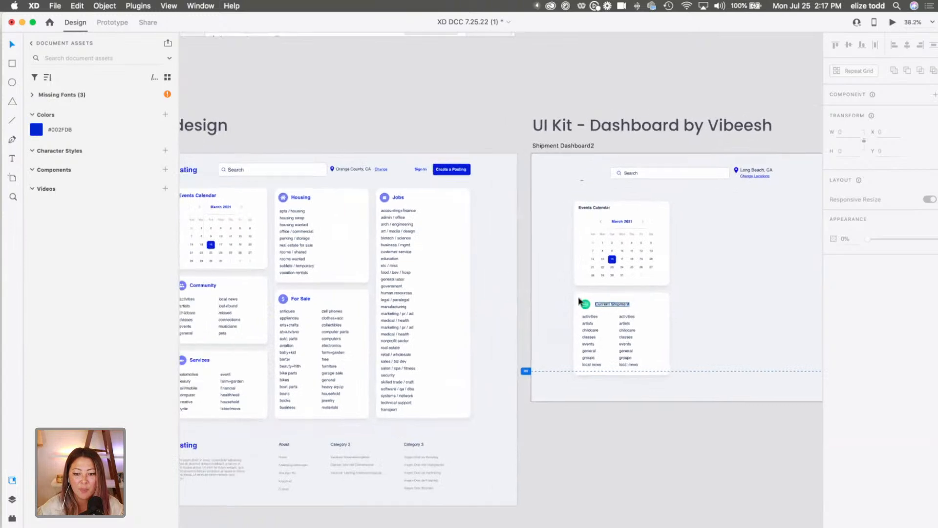
scroll(580, 301, "right", 5)
left_click_drag(594, 375, 482, 301)
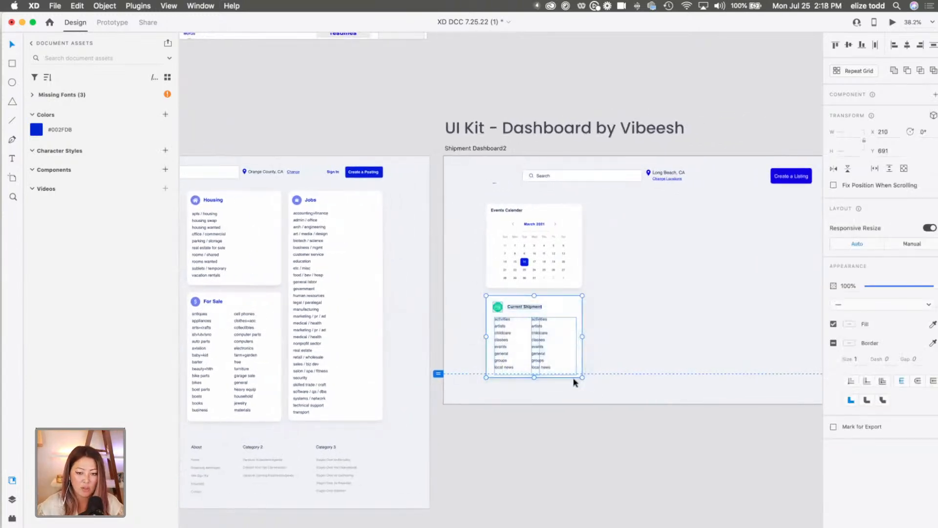
right_click(518, 319)
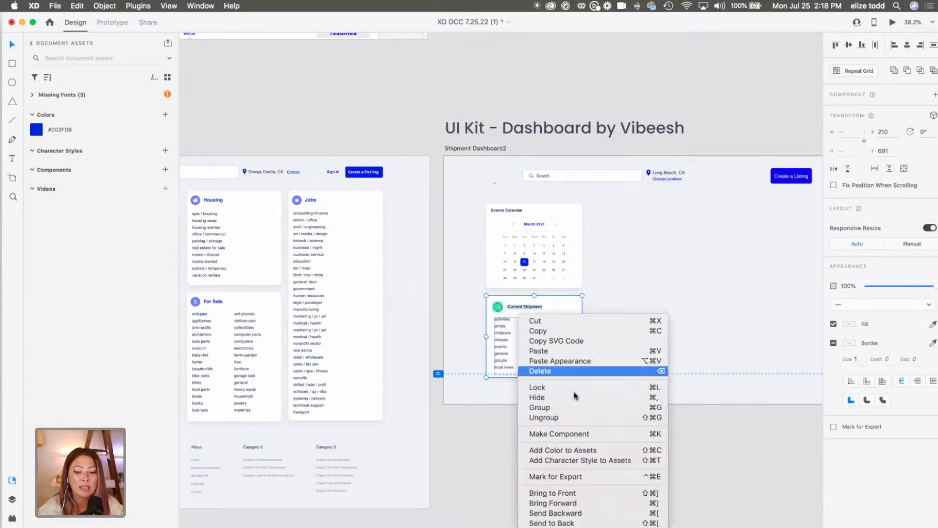
left_click(573, 407)
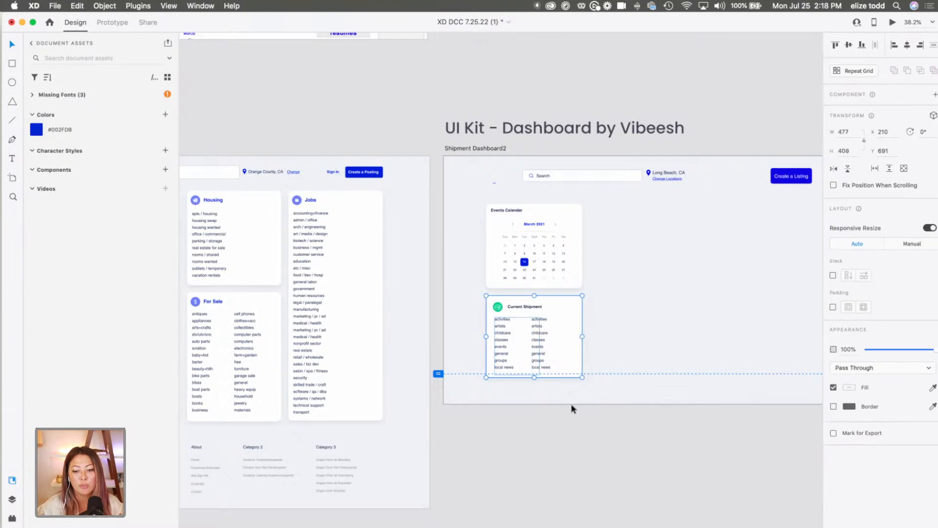
left_click(704, 372)
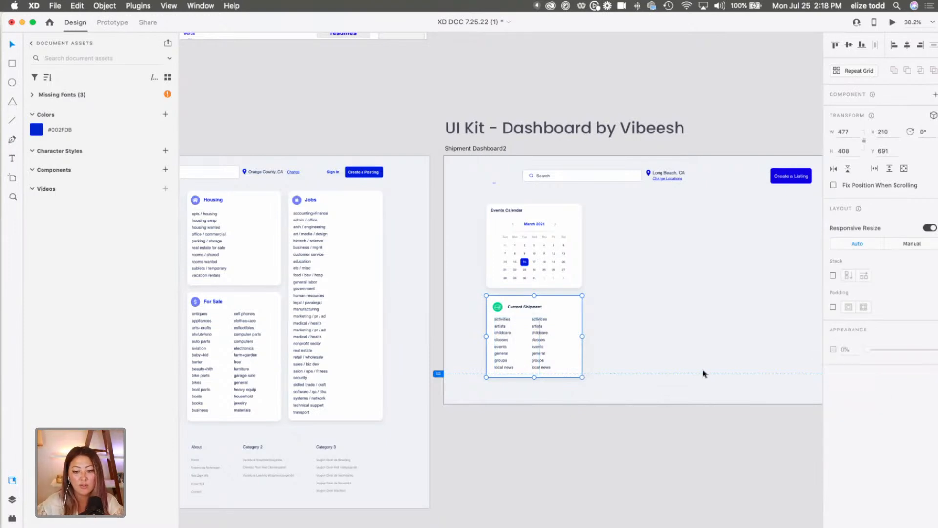
mouse_move(538, 310)
left_mouse_down()
mouse_move(676, 328)
mouse_move(566, 299)
mouse_move(522, 311)
mouse_move(496, 335)
mouse_move(562, 320)
mouse_move(539, 312)
left_mouse_up()
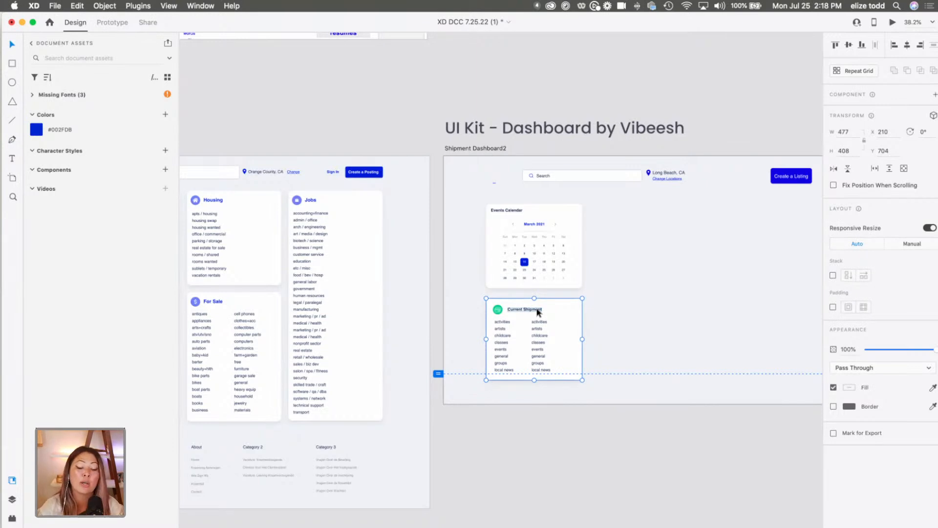
Duplicate the grouped shipment card beside the calendar at X 732, Y 242, and extend the copy to 846 high.
left_click_drag(546, 326, 648, 254)
key("super+c")
key("super+v")
left_click_drag(636, 287, 649, 374)
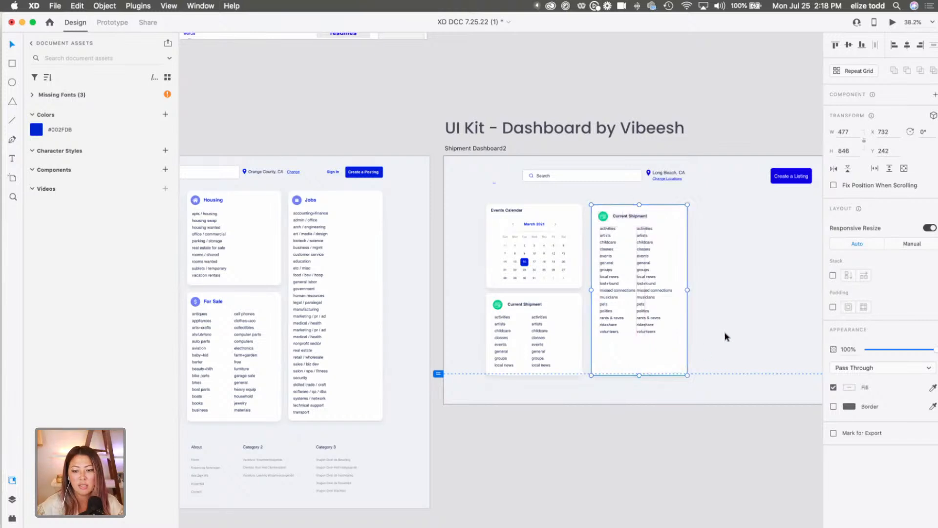
Change the tall card's heading to "Housing".
left_click(726, 335)
double_click(630, 217)
double_click(630, 215)
type("Housing")
key("Escape")
Change the heading of the card below the calendar to "Community".
double_click(523, 305)
scroll(528, 308, "left", 5)
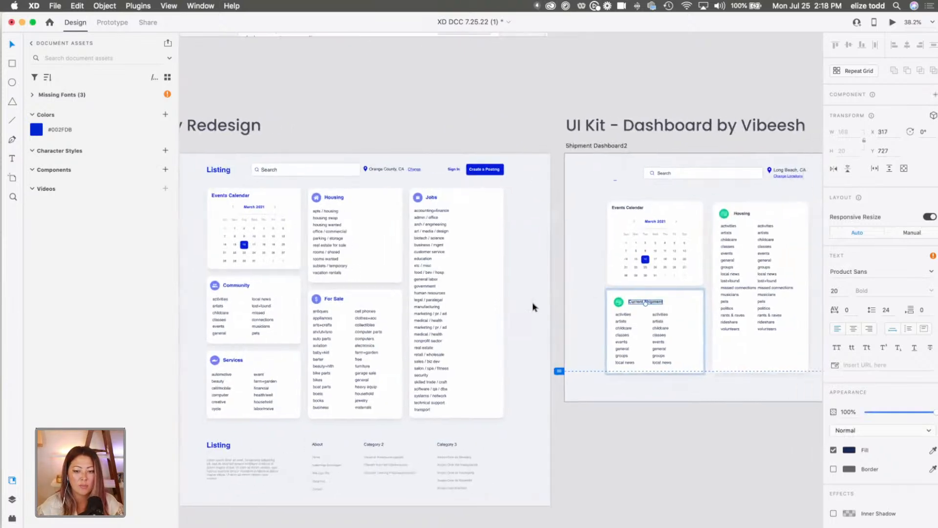
key("Return")
type("Community")
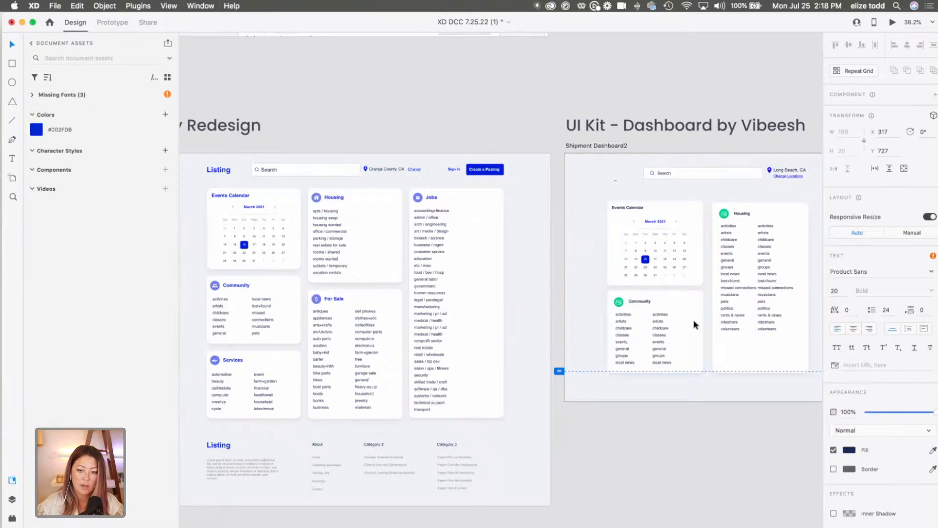
key("Escape")
Duplicate the tall Housing card alongside itself to form the third column of the dashboard.
scroll(694, 321, "right", 4)
left_click(728, 272)
scroll(728, 272, "right", 2)
left_click_drag(638, 272, 737, 272)
left_click(776, 276)
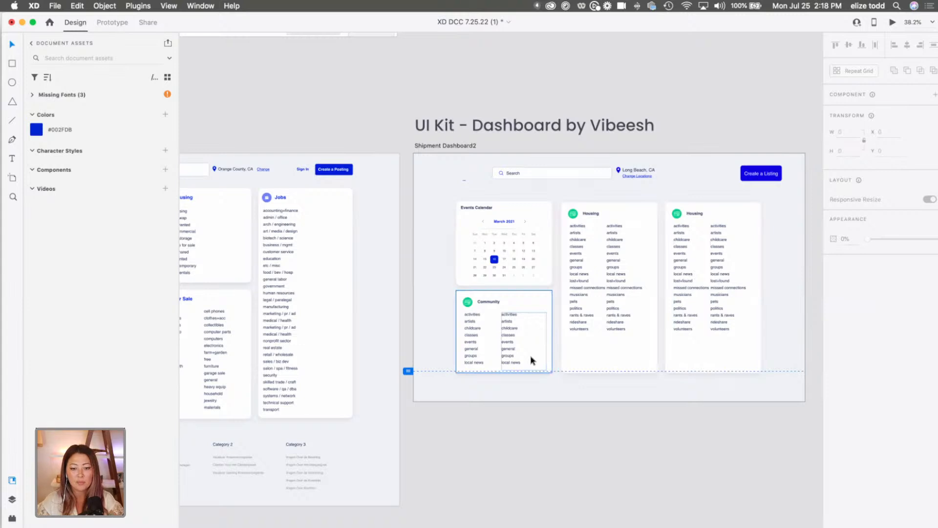
Extend the Shipment Dashboard2 artboard downward to make room below the cards.
scroll(532, 360, "down", 5)
left_click(491, 228)
left_click_drag(577, 383, 581, 465)
Save the "Events Calendar" heading's text formatting as a character style in the document assets.
scroll(516, 281, "up", 8)
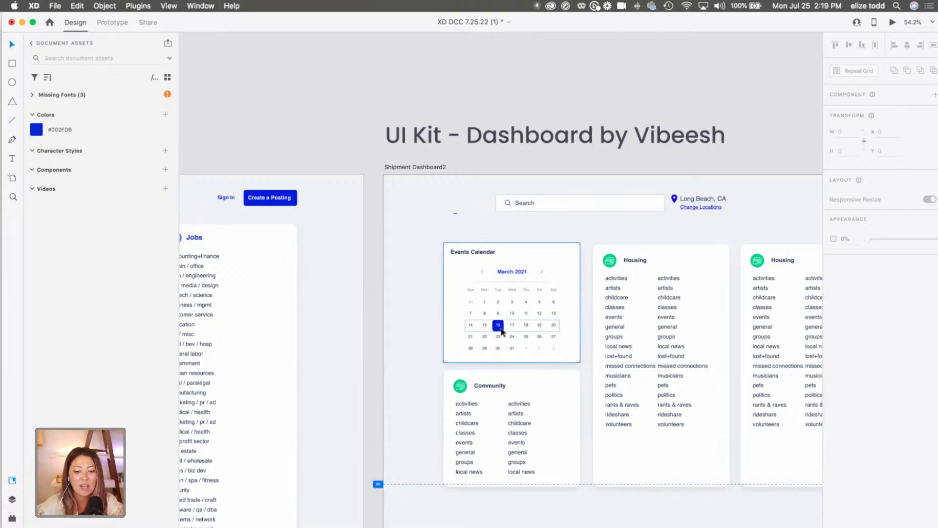
double_click(472, 252)
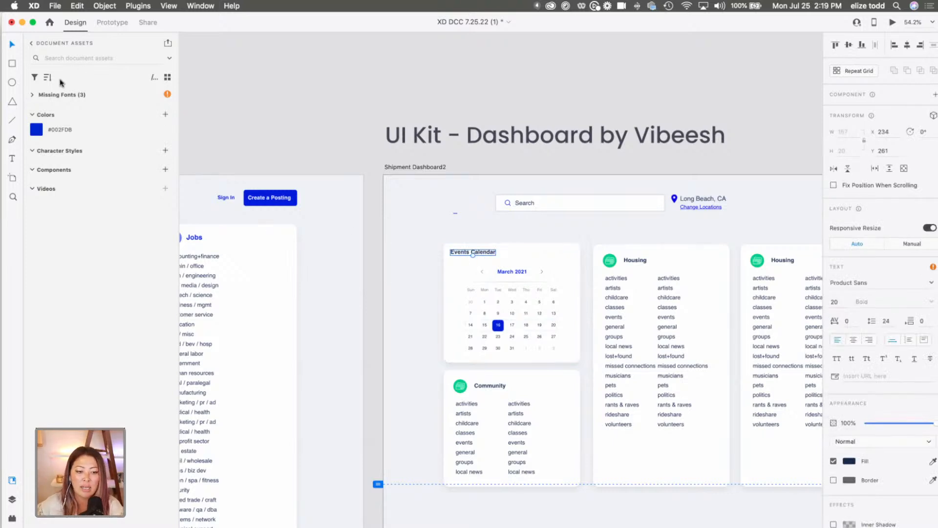
left_click(166, 151)
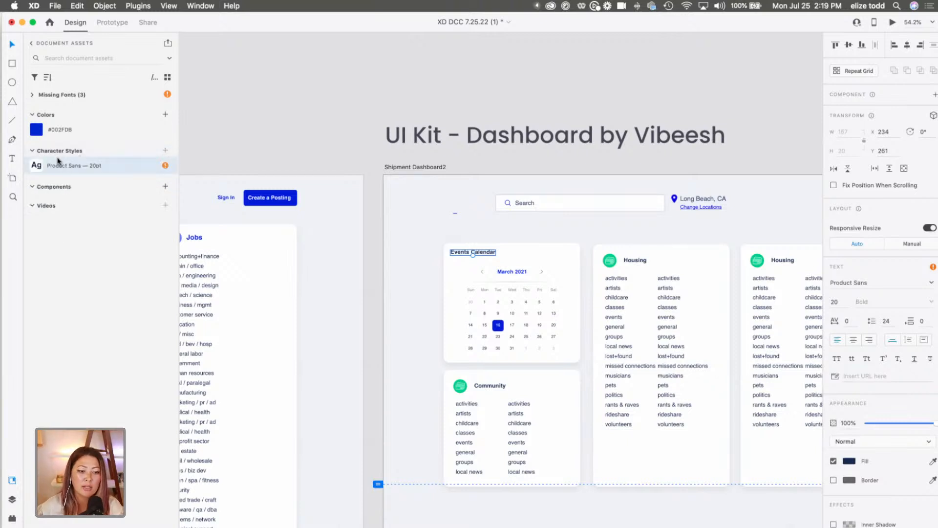
Edit the Product Sans character style to use blue sampled from the #002FDB swatch and a size of 24.
right_click(55, 171)
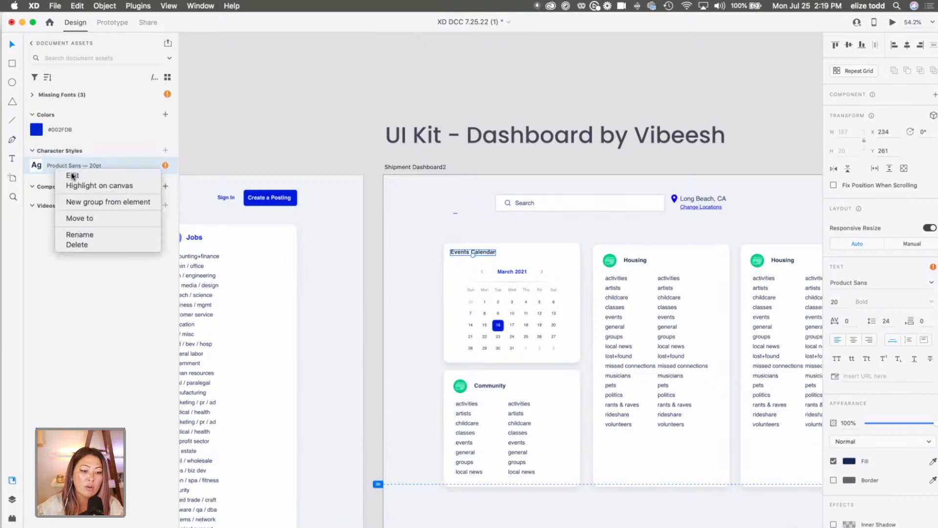
left_click(72, 176)
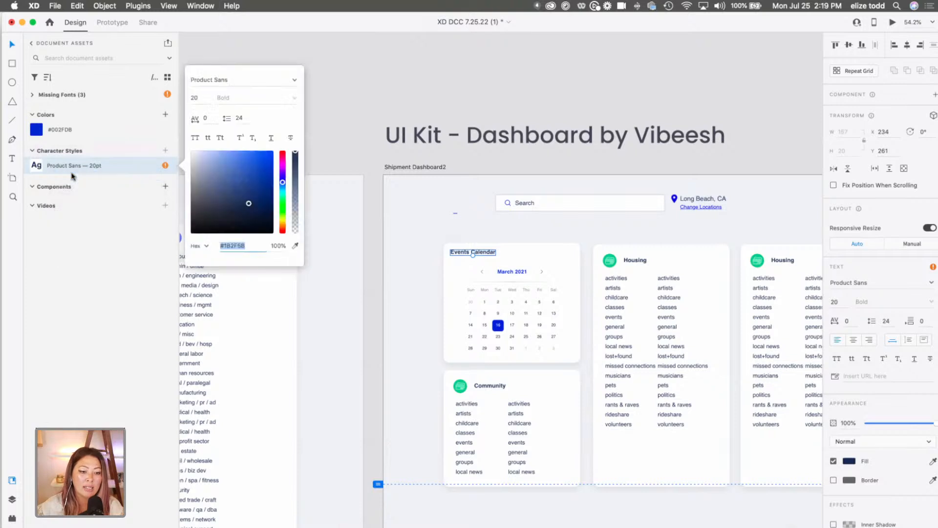
left_click(295, 246)
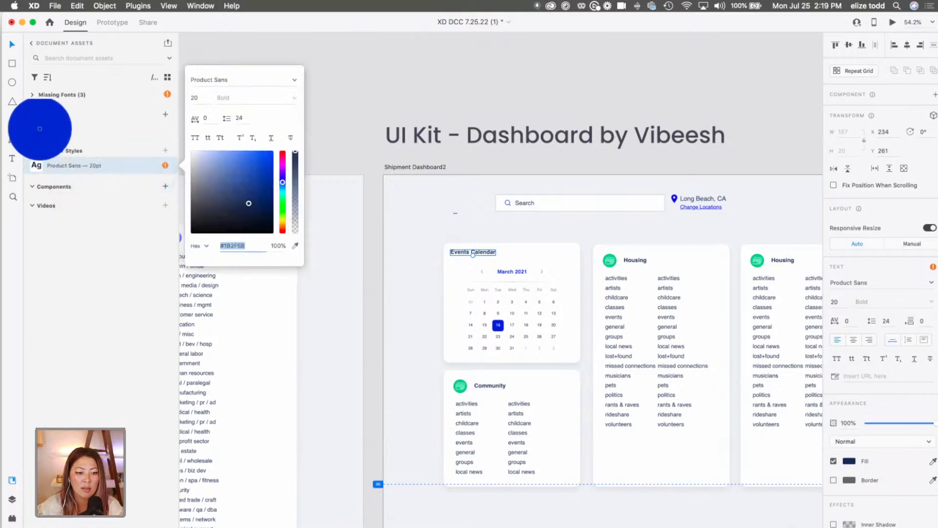
left_click(41, 129)
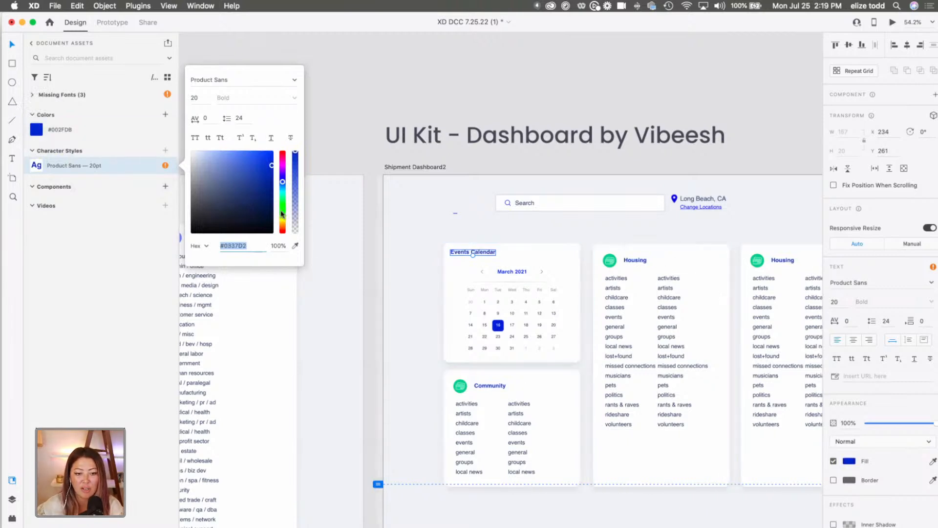
left_click(199, 99)
type("24")
key("Return")
left_click(497, 211)
Reposition the "Events Calendar" heading to about X 244, Y 267 and fine-tune the "Community" heading's position.
left_click(480, 253)
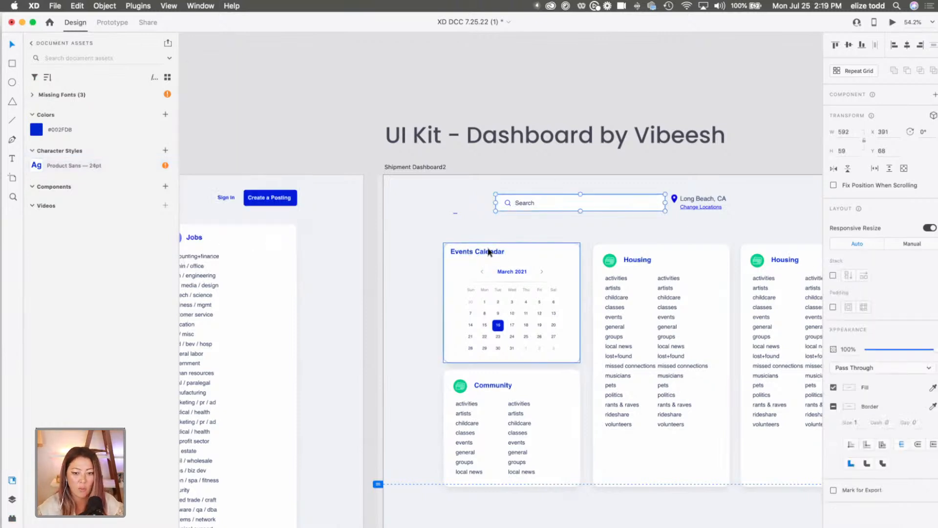
left_click(481, 254)
left_click_drag(481, 255, 483, 257)
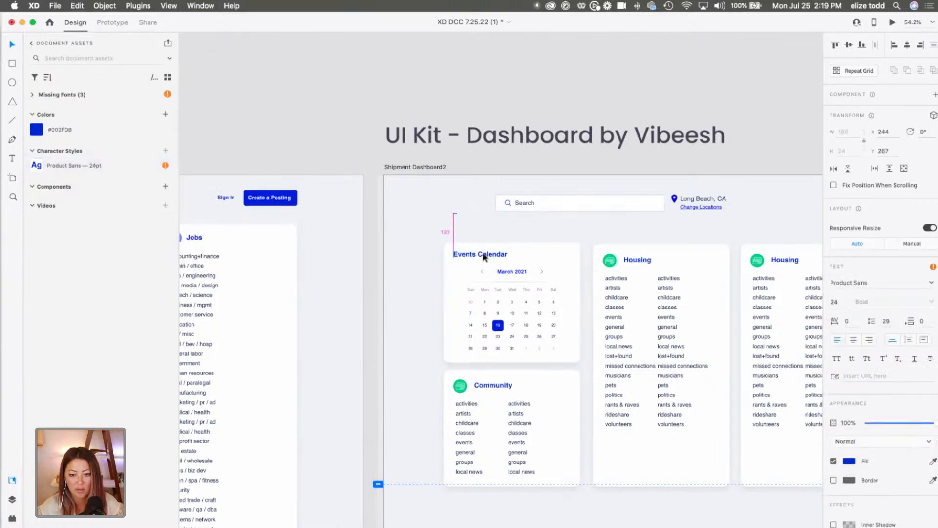
left_click(499, 385)
left_click(498, 386)
left_click_drag(498, 385, 497, 386)
Add the green gradient of the Community card's icon circle to the document colors.
scroll(567, 250, "right", 2)
left_click(568, 253)
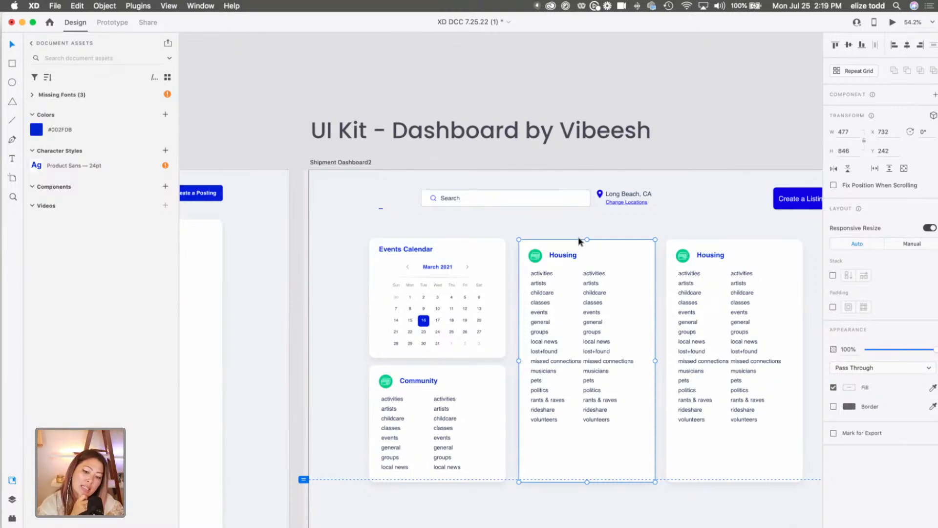
scroll(420, 415, "up", 5)
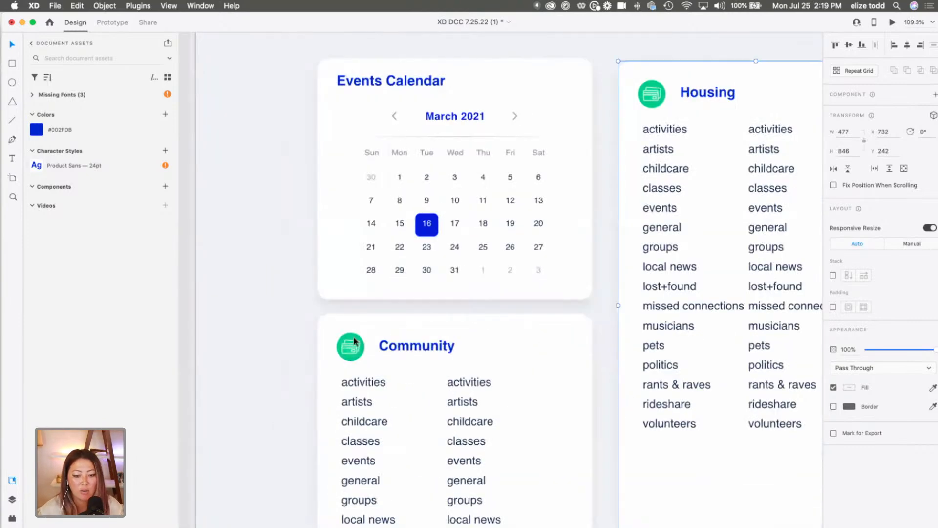
double_click(354, 337)
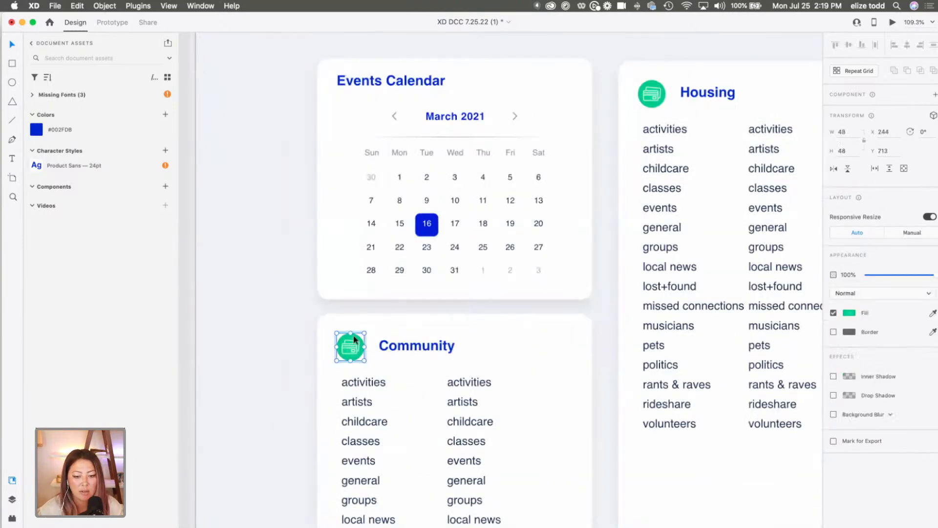
left_click(165, 116)
Edit the green gradient color asset into solid blue #0337D2, sampled from the saved swatch, at about 36% opacity.
right_click(39, 129)
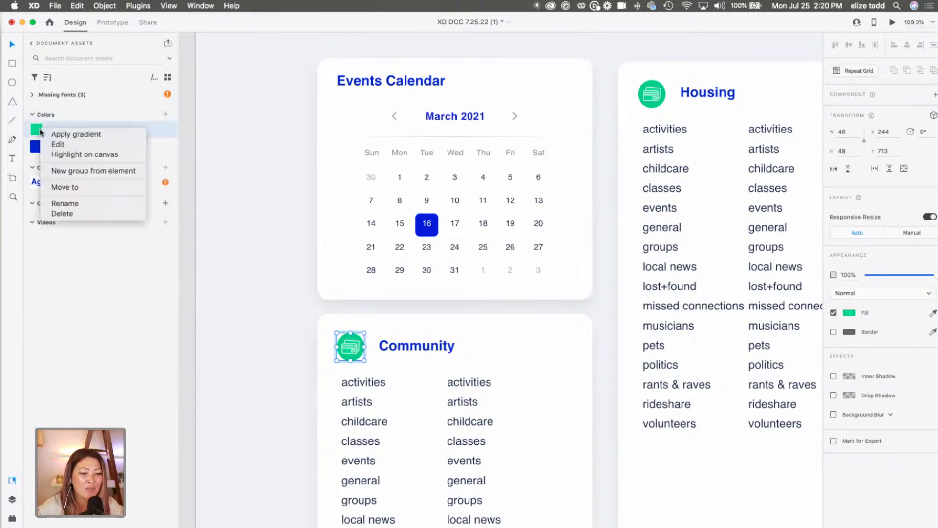
left_click(65, 144)
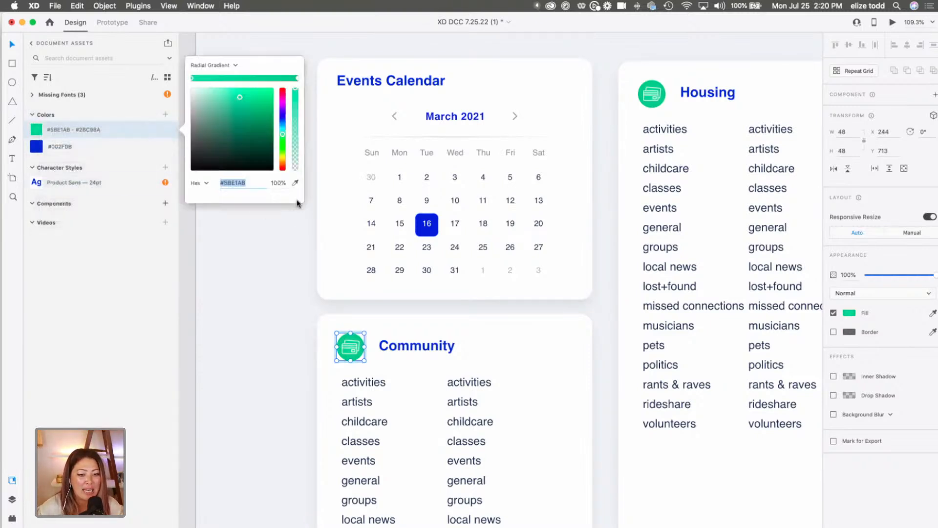
left_click(295, 183)
left_click(36, 146)
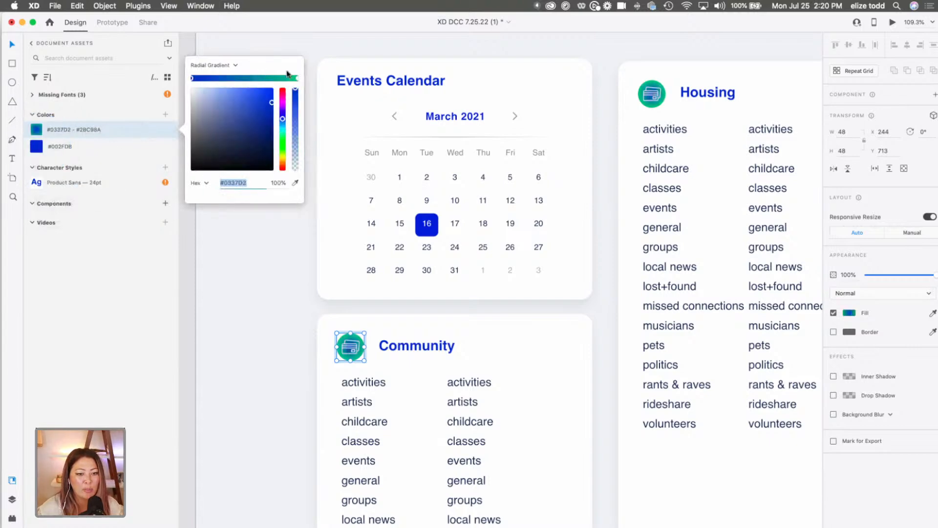
left_click(220, 65)
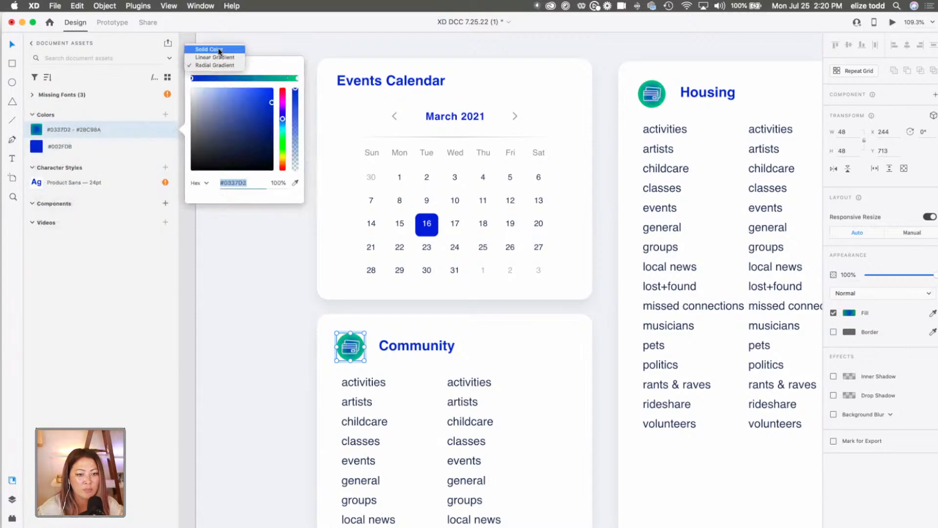
left_click(217, 48)
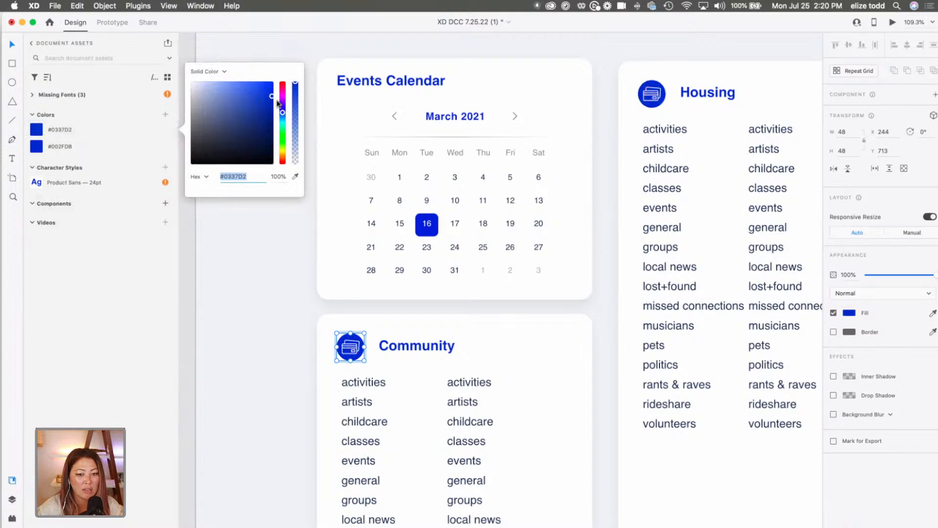
left_click_drag(296, 84, 298, 137)
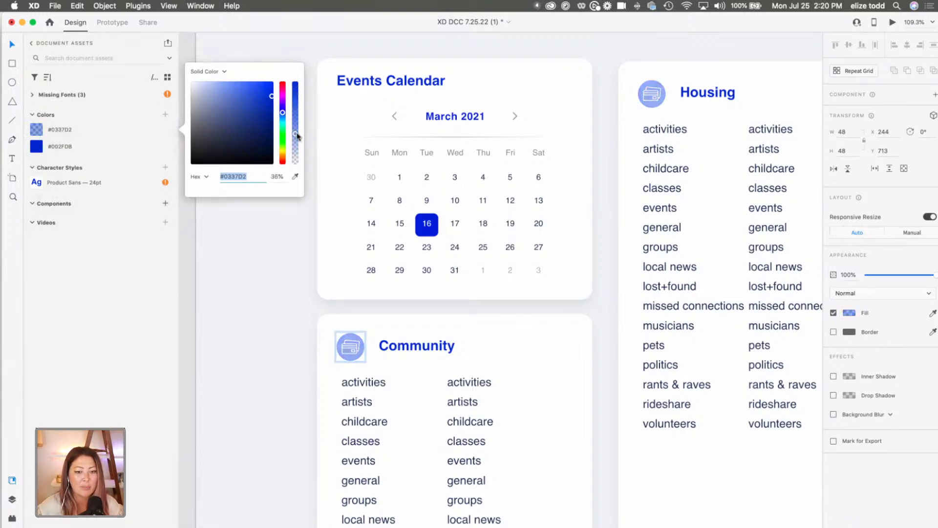
left_click(282, 318)
Review the My Redesign artboard beside the dashboard artboard, looking closely at its category cards and footer.
scroll(282, 319, "down", 5)
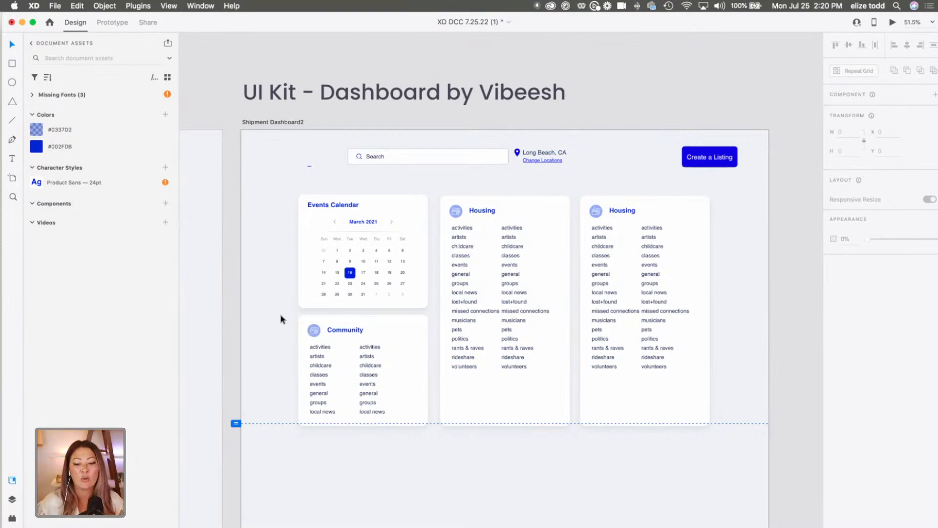
scroll(571, 373, "down", 3)
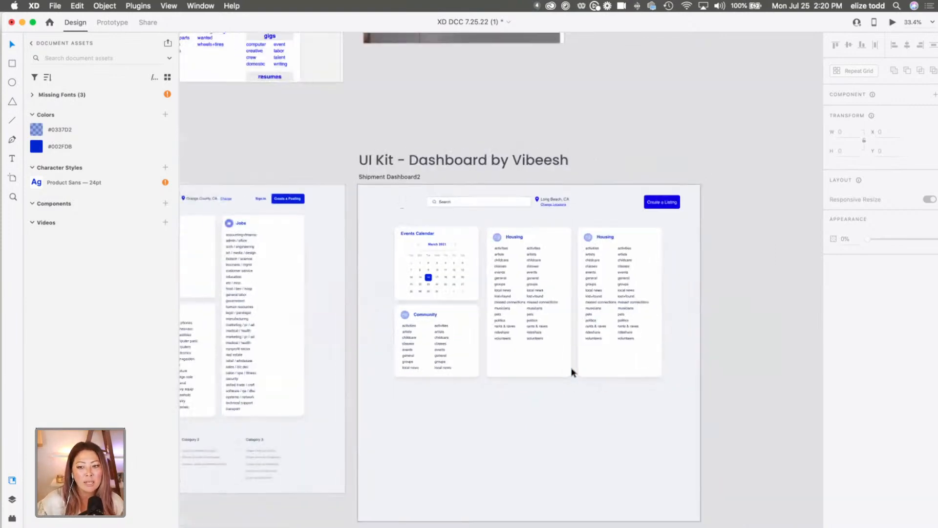
scroll(571, 371, "left", 6)
scroll(572, 371, "down", 3)
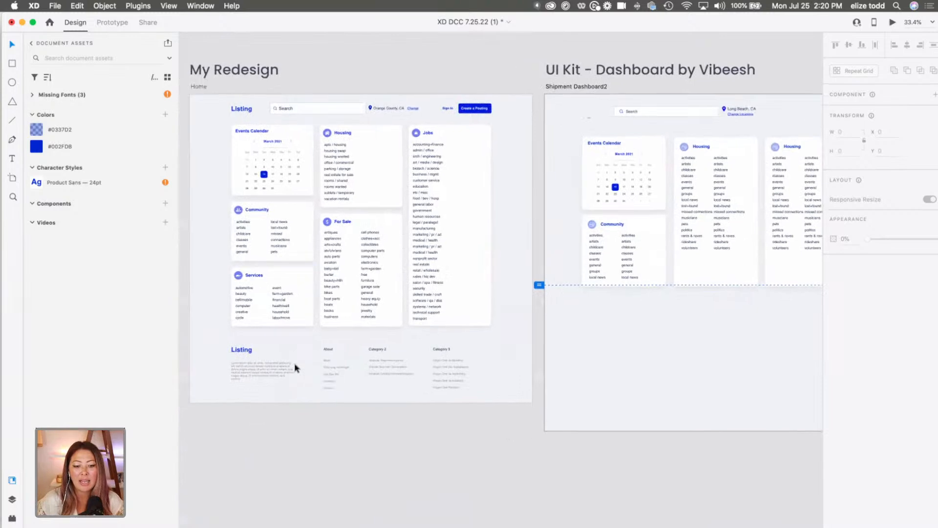
scroll(295, 368, "up", 3)
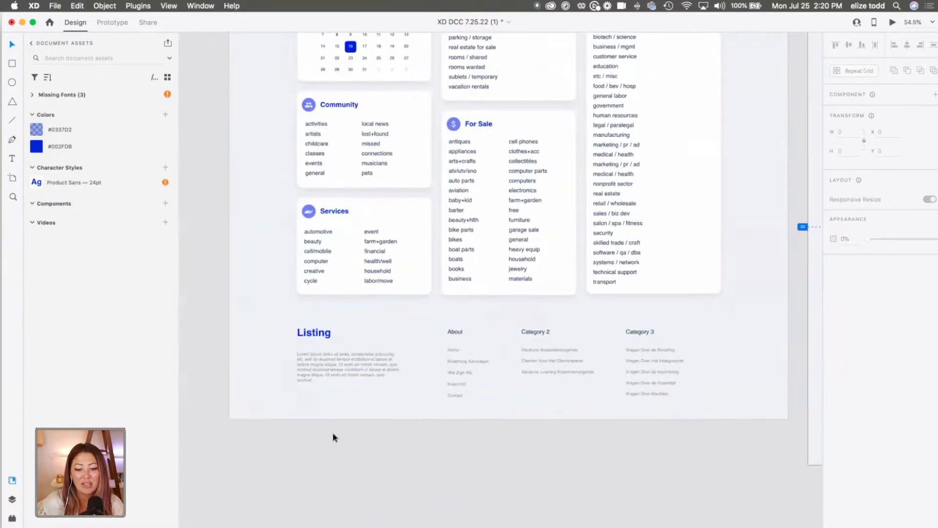
scroll(333, 437, "down", 5)
scroll(341, 425, "up", 2)
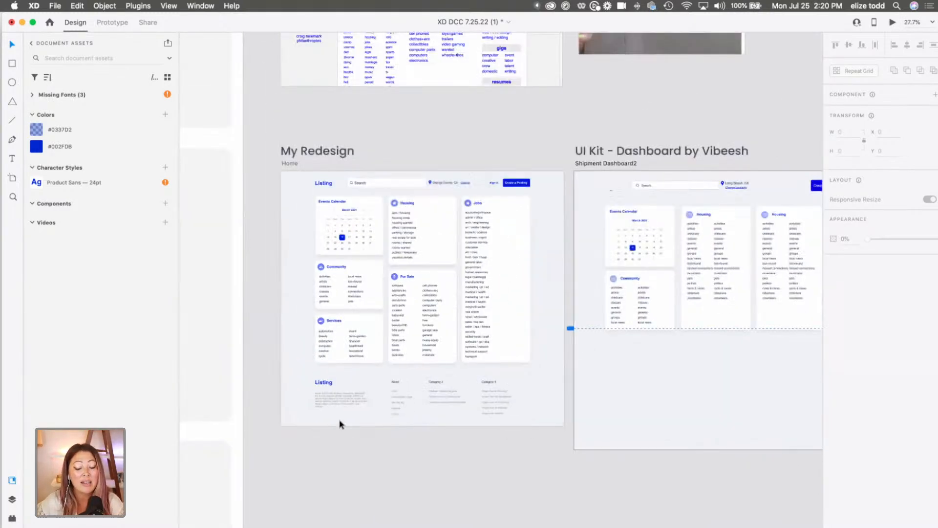
Examine the original craigslist page's sidebar links and category sections, and return to the My Redesign and dashboard artboards.
scroll(355, 388, "up", 3)
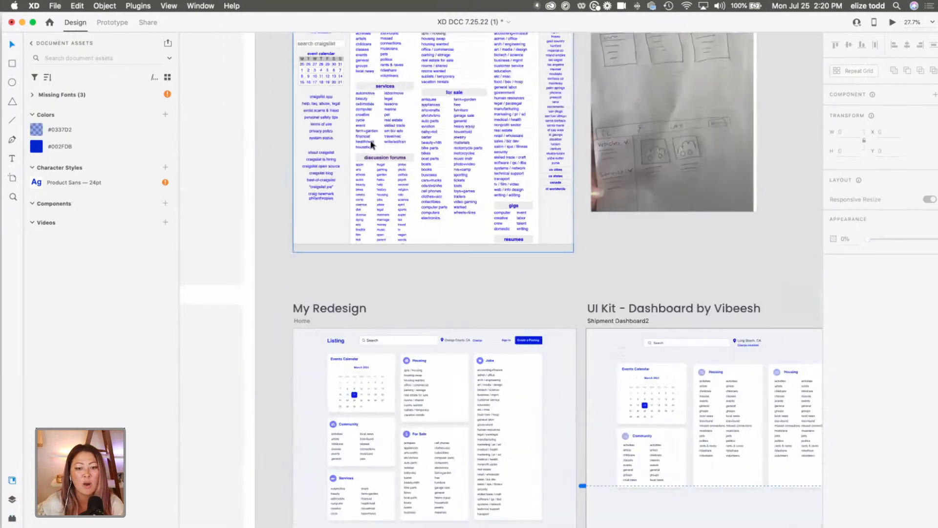
scroll(313, 237, "up", 4)
scroll(313, 237, "up", 3)
scroll(313, 238, "left", 1)
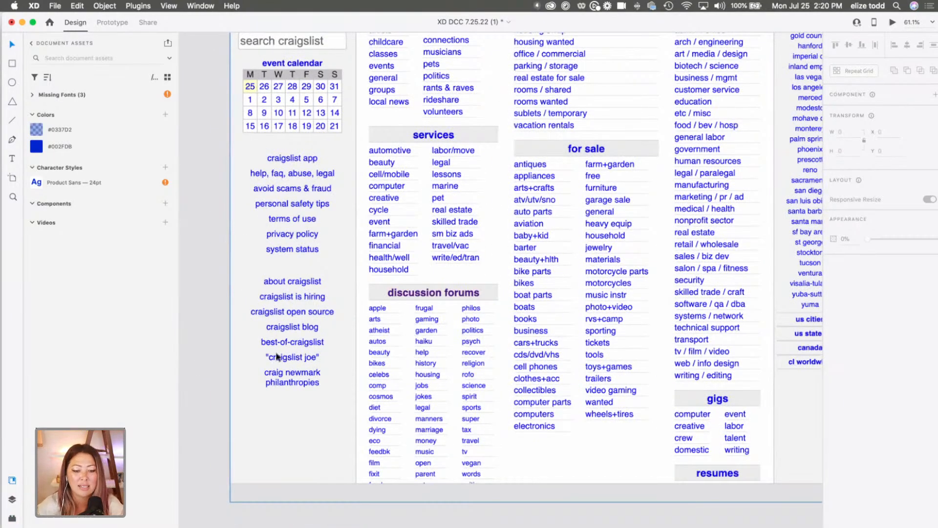
scroll(277, 356, "down", 2)
scroll(279, 279, "up", 3)
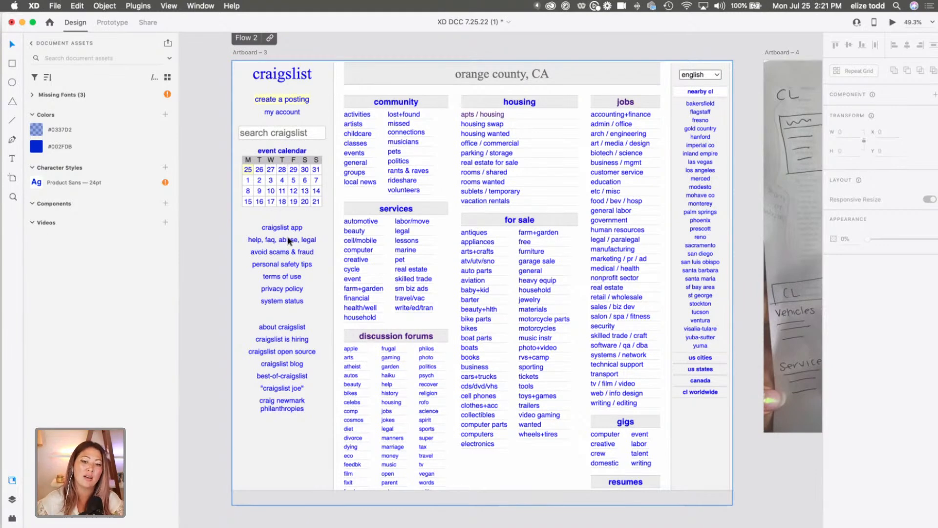
scroll(294, 251, "down", 5)
scroll(299, 251, "down", 10)
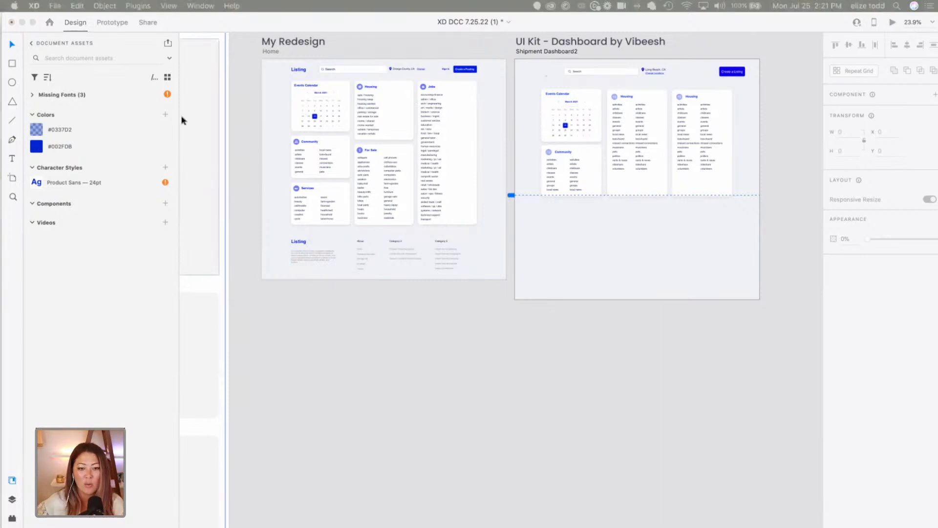
Switch to Chrome and search XD Guru for "website".
left_click_drag(198, 22, 199, 3)
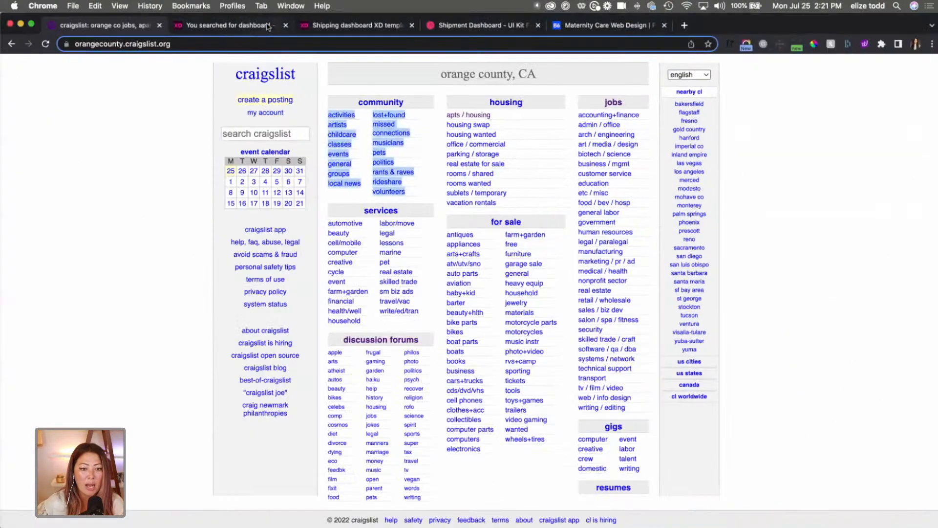
left_click(260, 27)
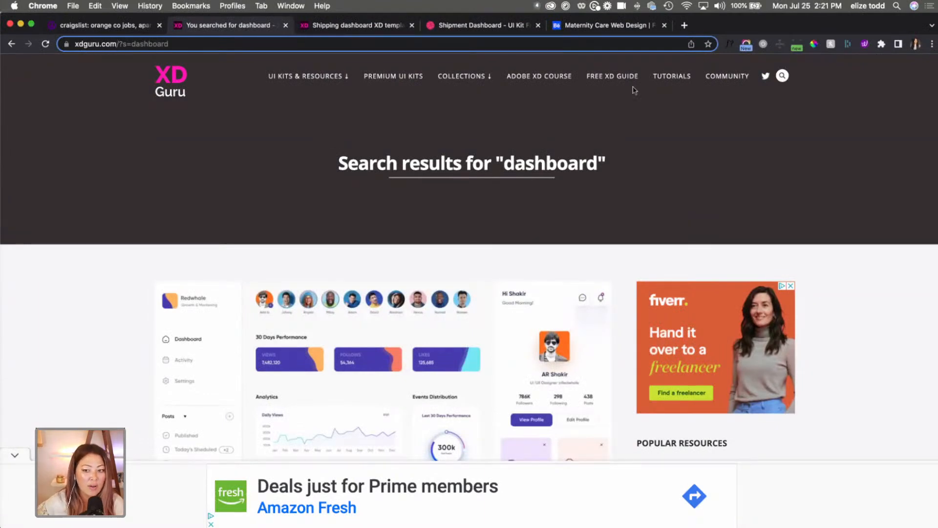
left_click(782, 77)
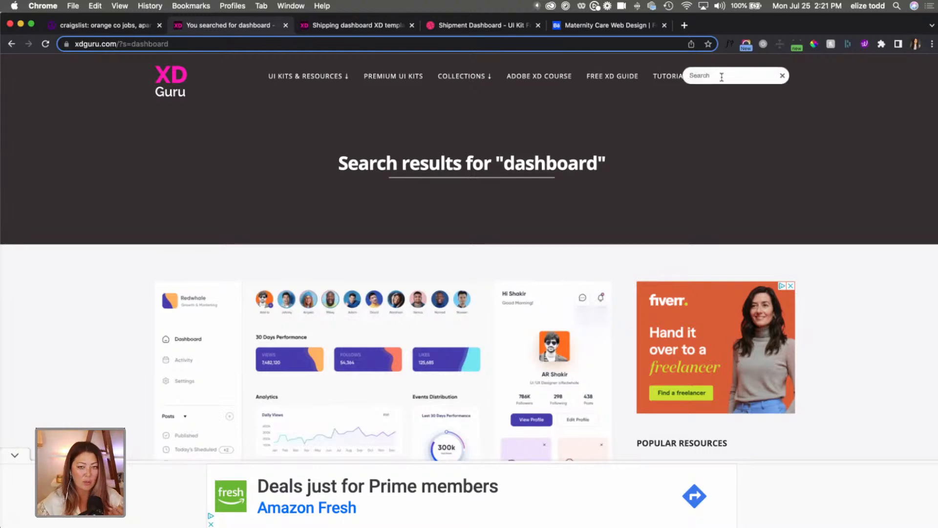
type("website")
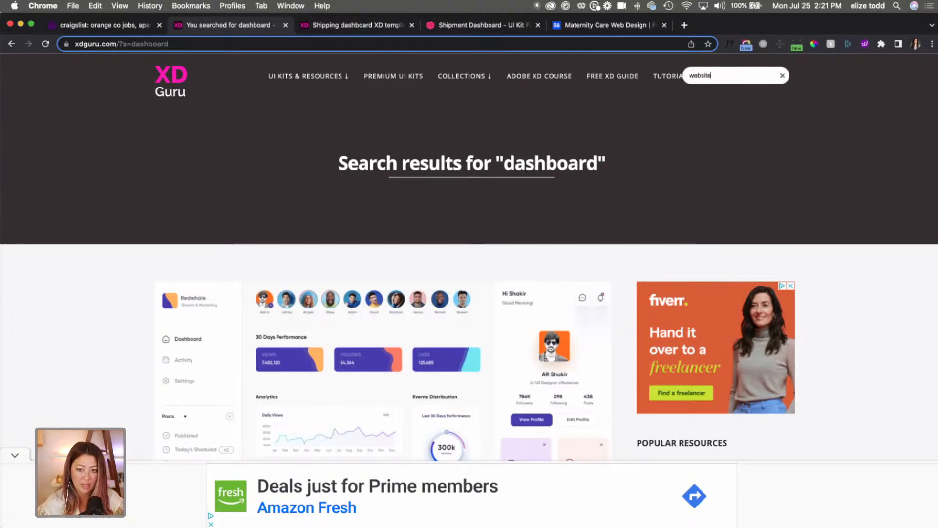
key("Return")
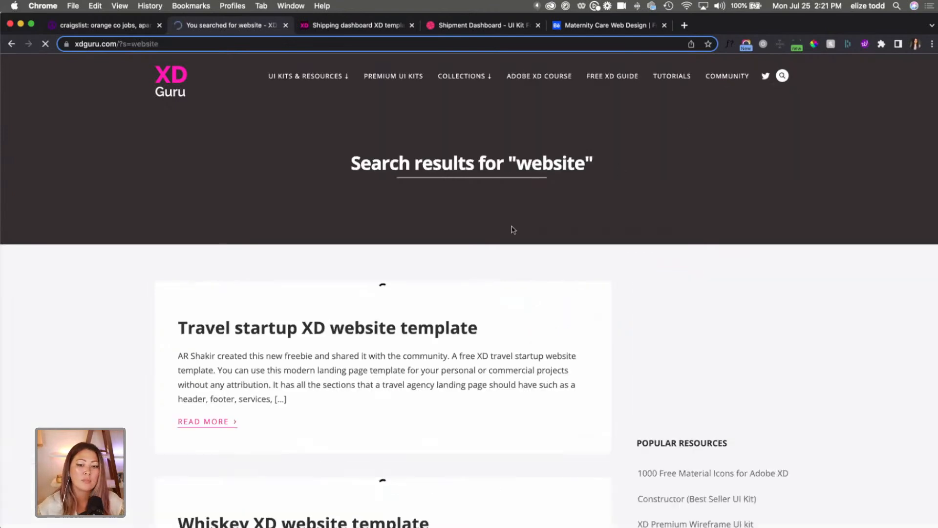
Open the Travel startup XD website template from the results, review it, and follow its link to the freebie page.
scroll(364, 212, "down", 8)
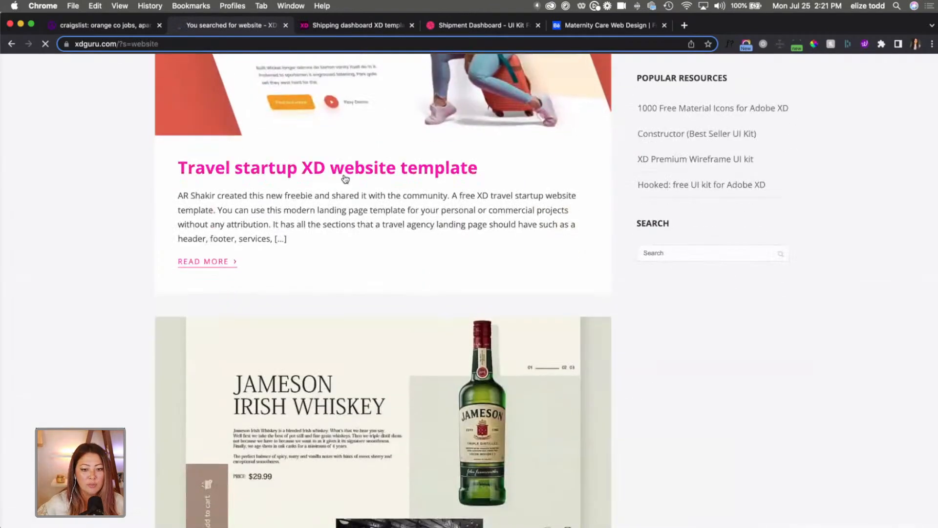
left_click(346, 178)
scroll(345, 178, "down", 20)
scroll(346, 178, "up", 17)
scroll(346, 179, "up", 3)
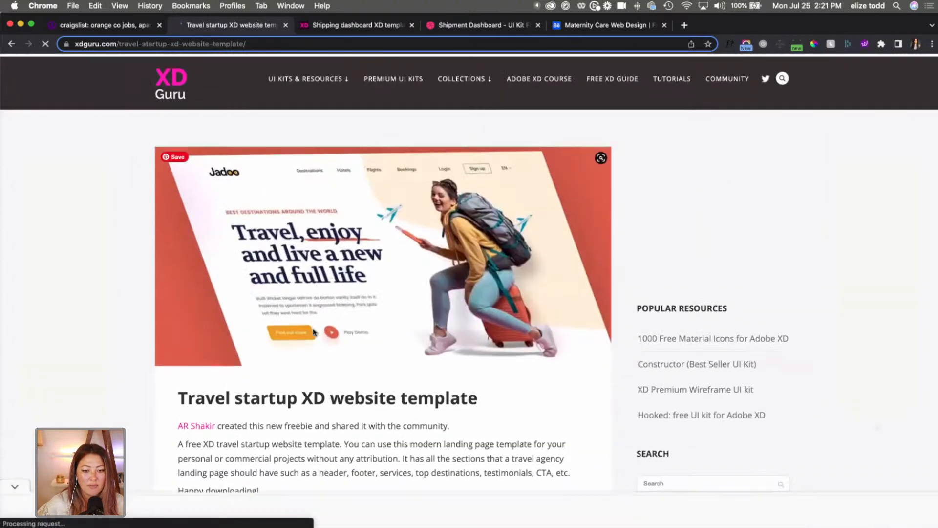
scroll(325, 363, "down", 2)
scroll(325, 364, "down", 2)
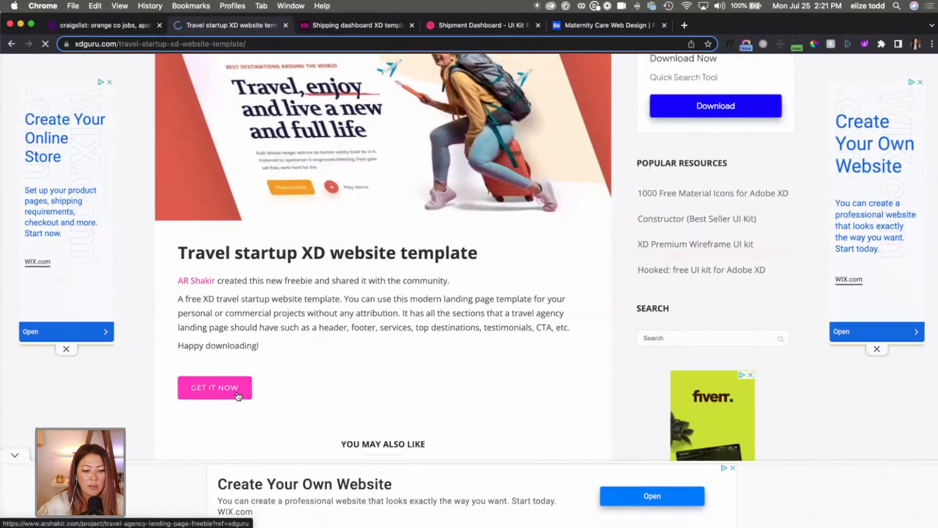
left_click(220, 383)
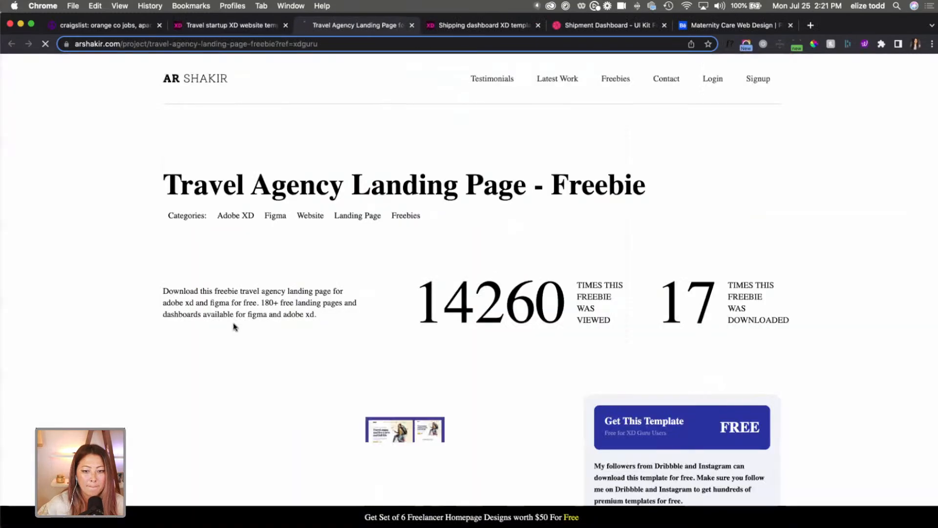
View the Travel Agency Landing Page freebie's preview image at full size and return to the freebie page.
scroll(235, 326, "down", 3)
scroll(234, 327, "down", 5)
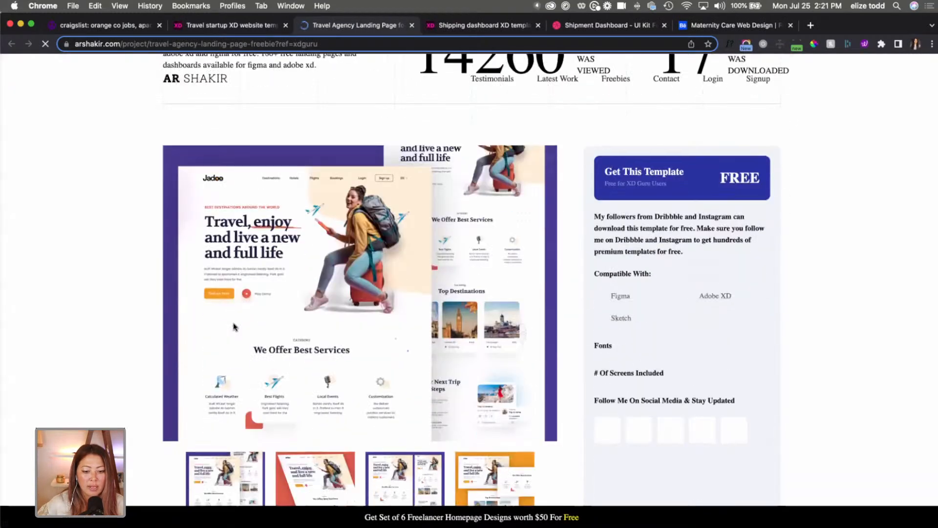
left_click(326, 411)
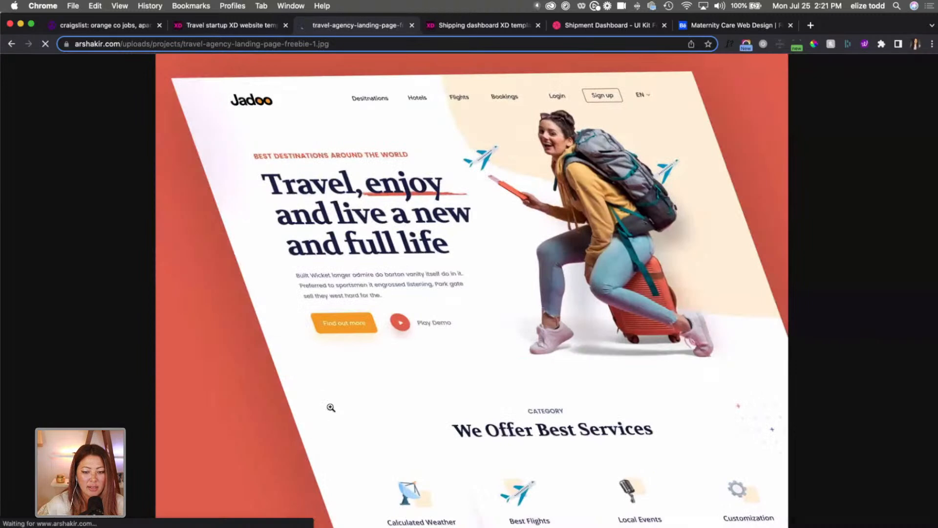
left_click(11, 43)
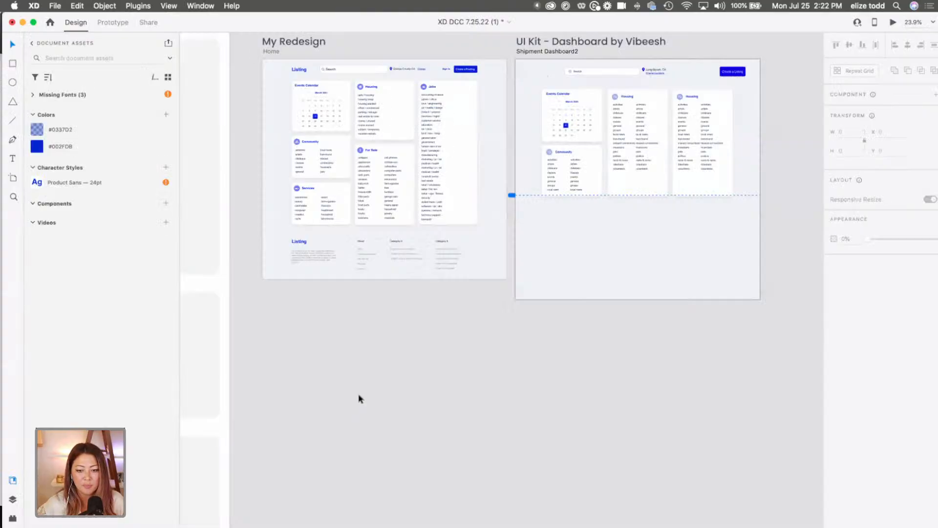
Switch back to Adobe XD and copy the Kraamzorg Mama page's footer group onto the Shipment Dashboard2 artboard.
scroll(359, 396, "down", 3)
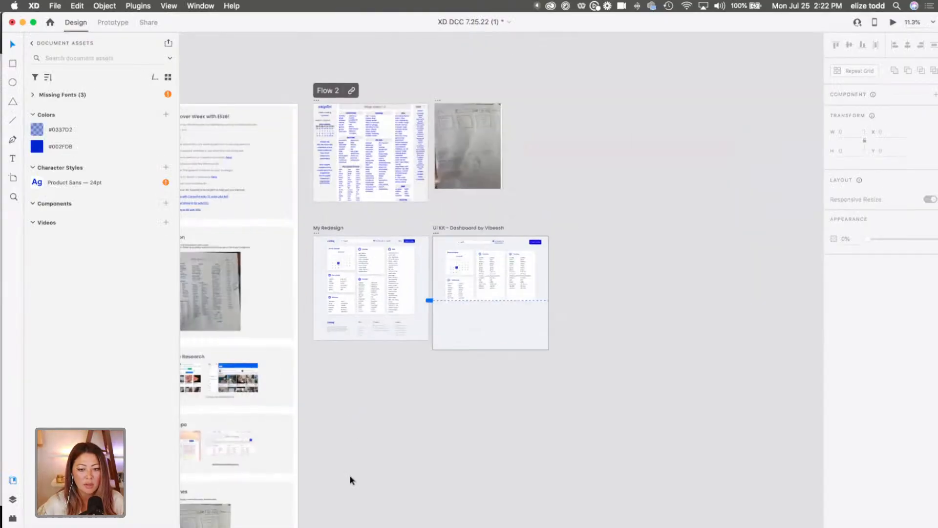
scroll(471, 69, "down", 5)
scroll(475, 171, "down", 8)
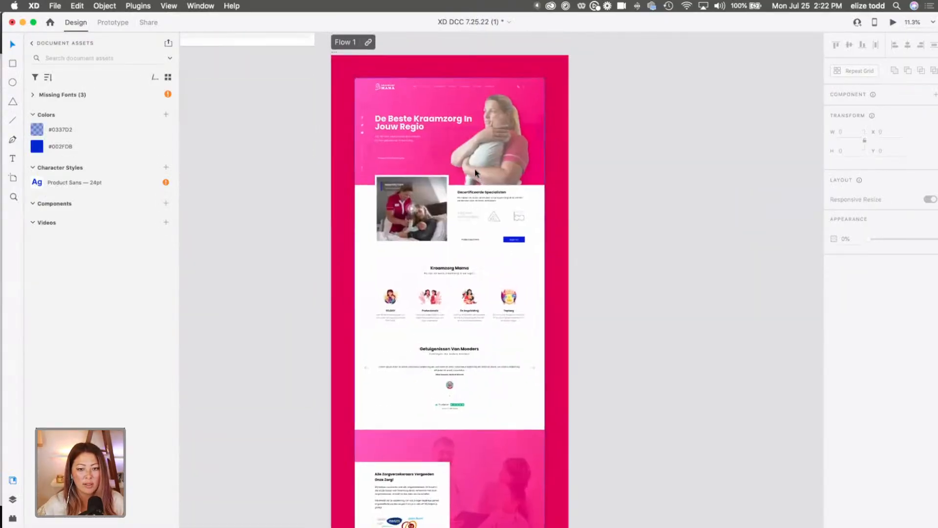
scroll(476, 172, "down", 5)
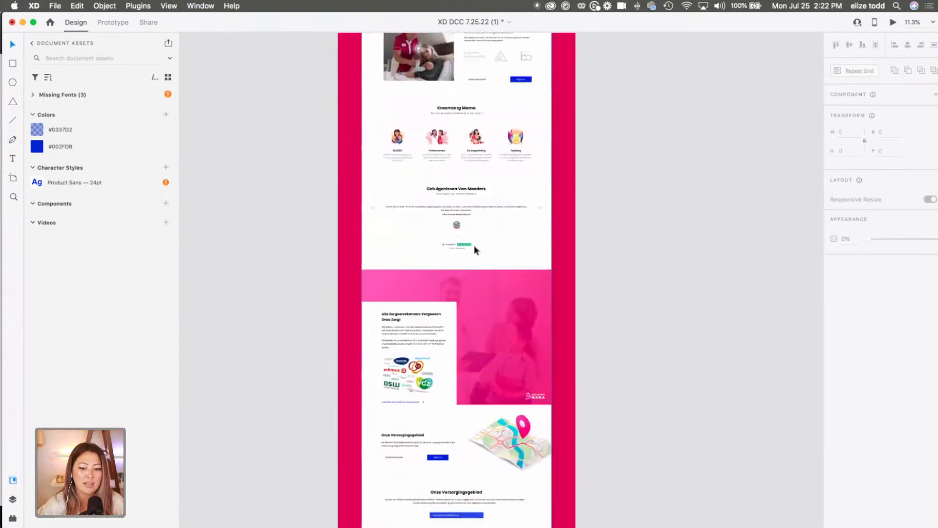
scroll(474, 250, "down", 5)
scroll(474, 250, "up", 5)
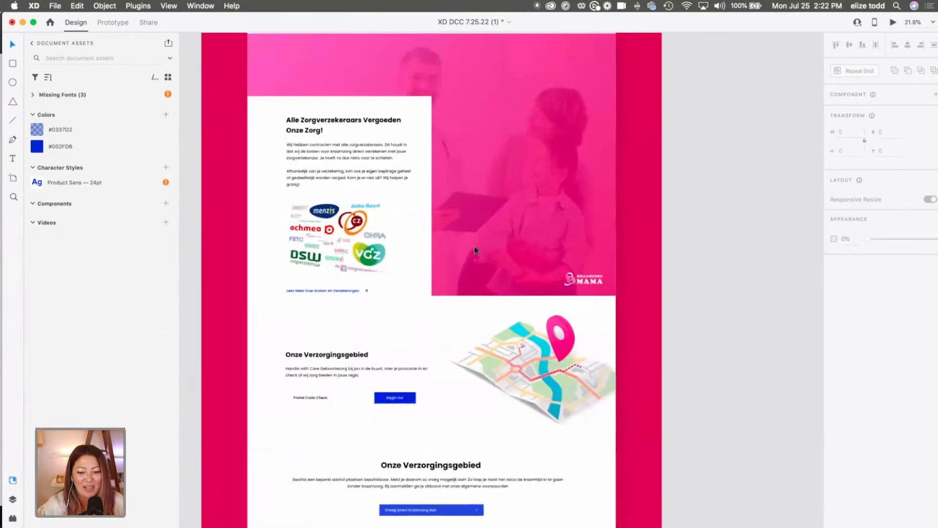
scroll(473, 250, "up", 5)
left_click(299, 360)
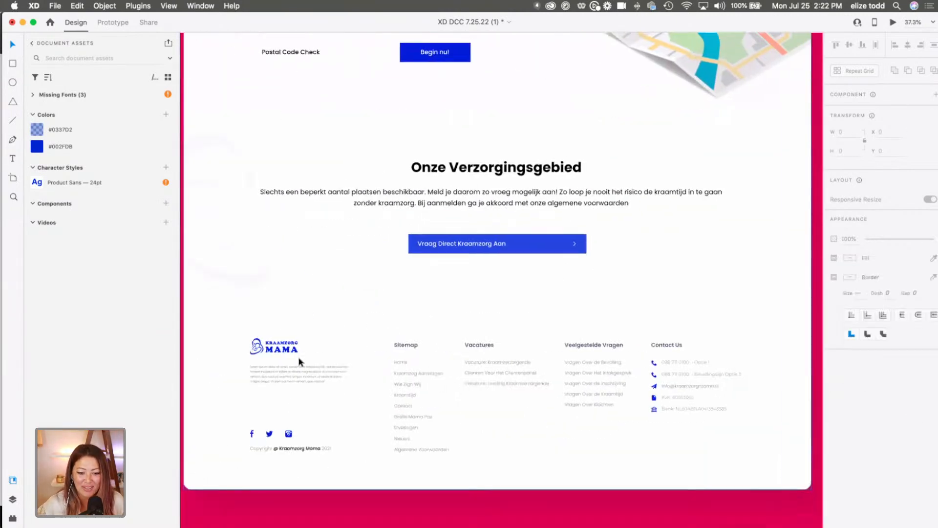
left_click(270, 347)
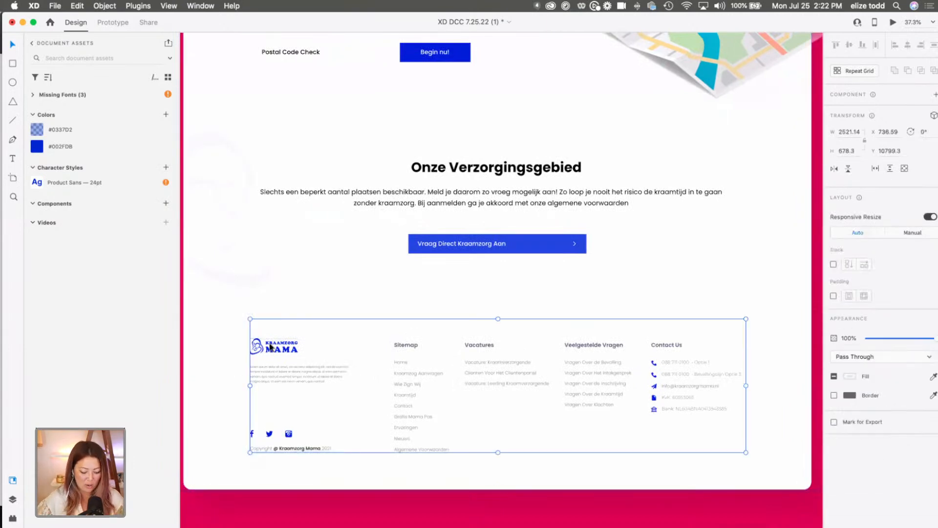
scroll(269, 347, "down", 3)
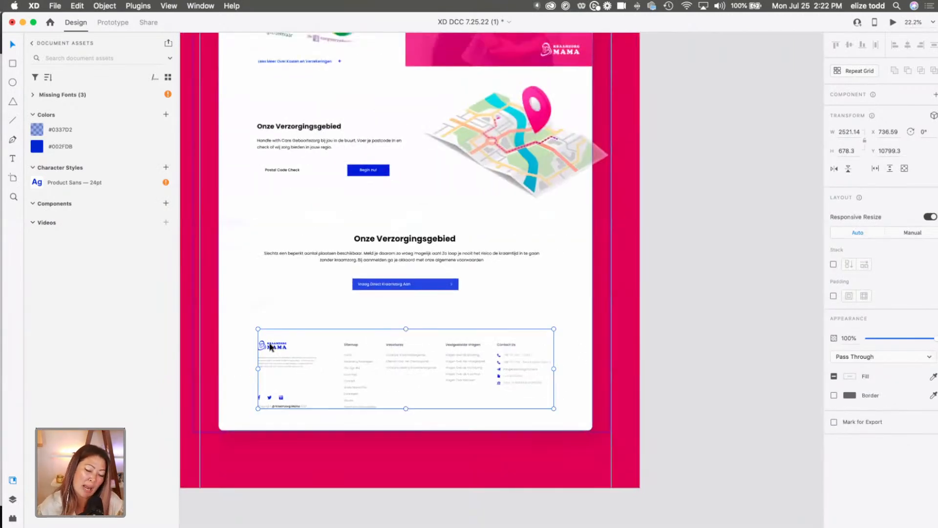
scroll(269, 347, "up", 15)
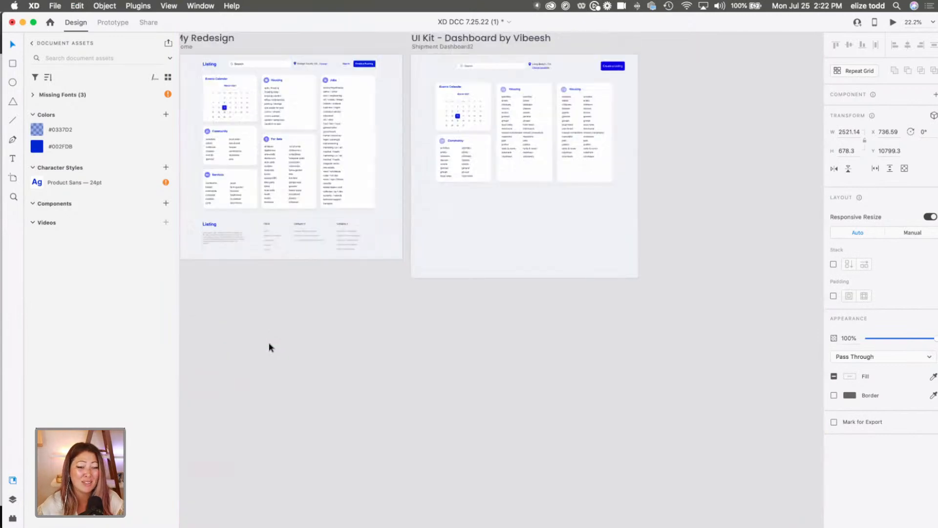
scroll(268, 346, "down", 3)
scroll(393, 211, "up", 3)
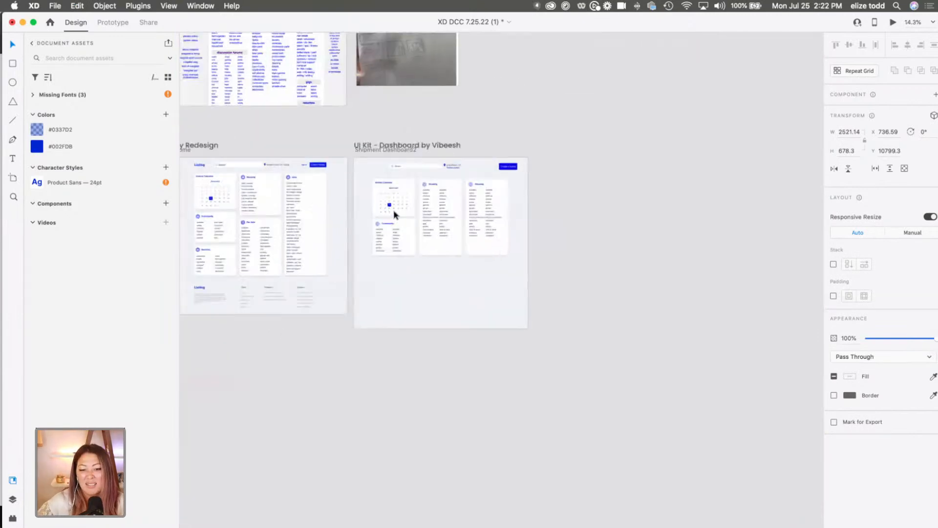
left_click(370, 123)
key("super+v")
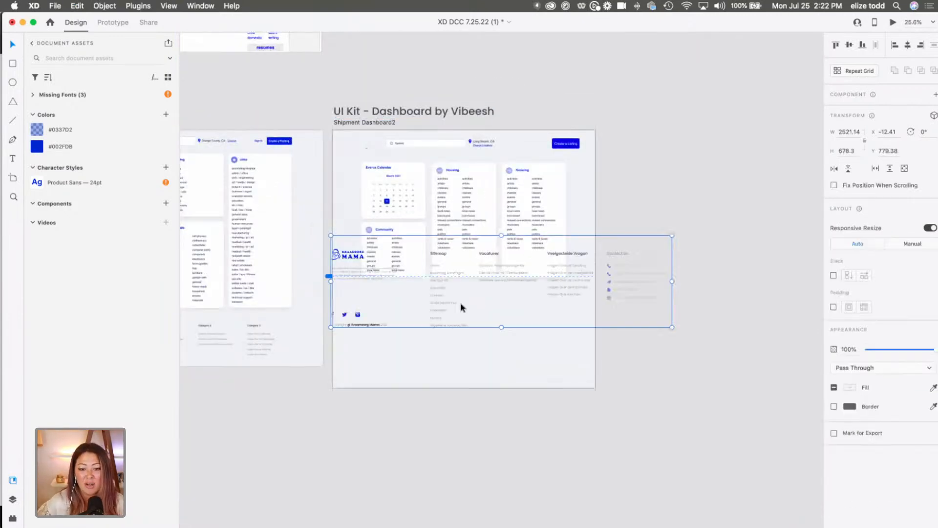
Place the pasted footer below the cards at about X 225, Y 1099 and scale it down to about 1499 by 403.
left_click_drag(570, 297, 604, 338)
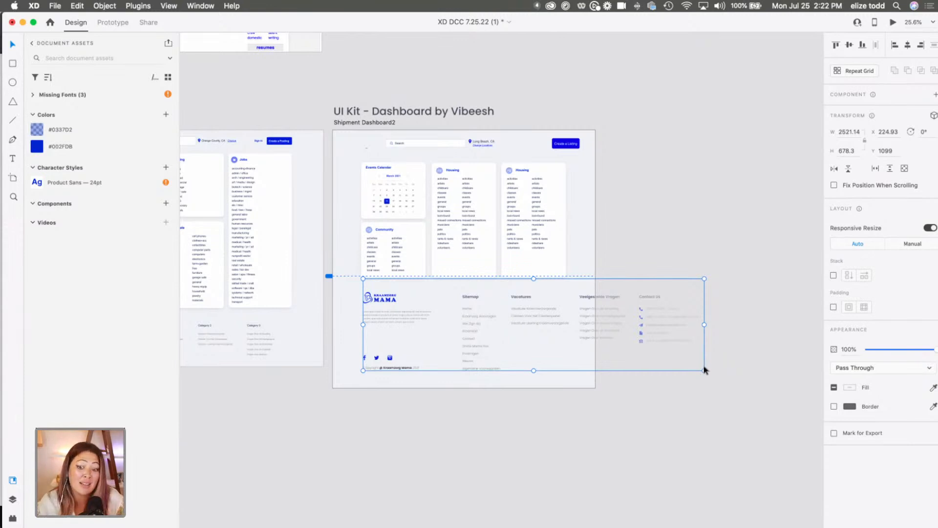
left_click_drag(704, 370, 564, 351)
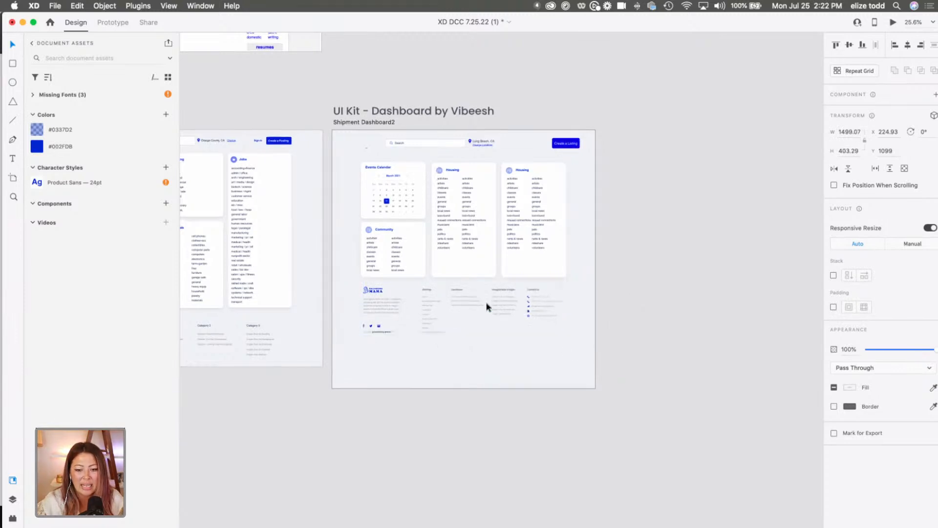
Delete the Kraamzorg Mama logo from the footer on the Shipment Dashboard2 artboard.
scroll(488, 308, "up", 5)
scroll(392, 308, "up", 3)
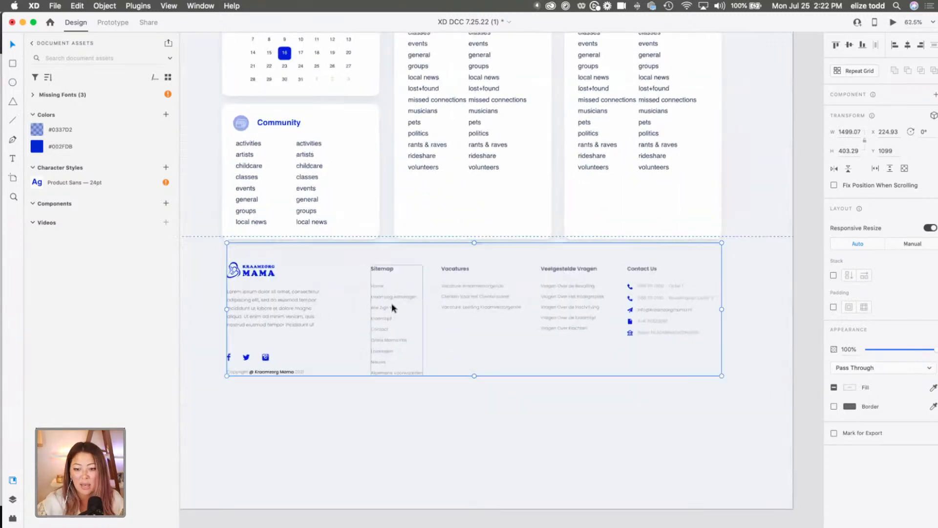
double_click(279, 258)
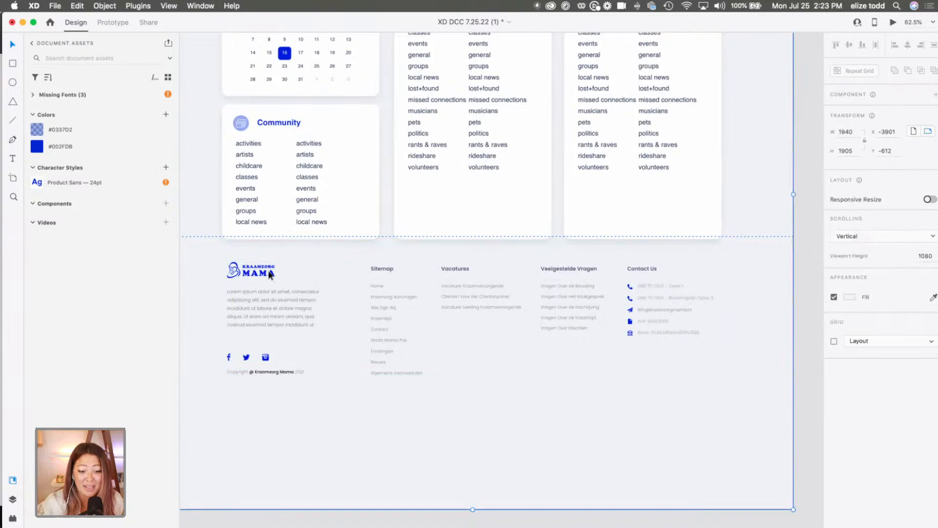
double_click(271, 275)
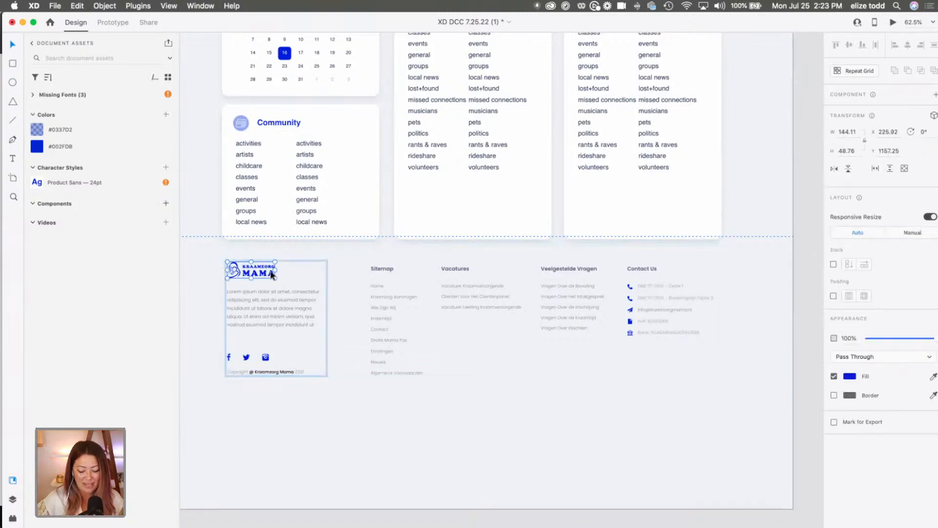
key("Delete")
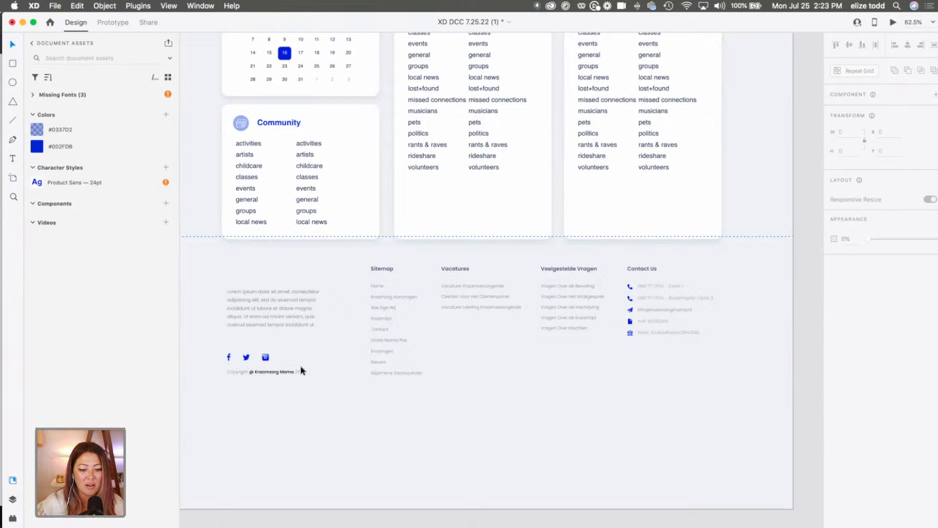
Change the footer's "Vacatures" column heading to "About".
double_click(381, 267)
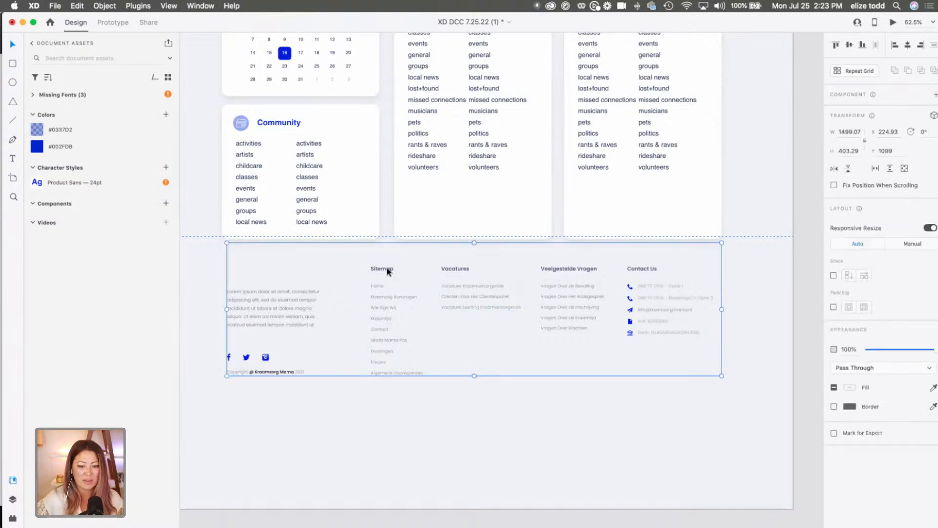
double_click(474, 267)
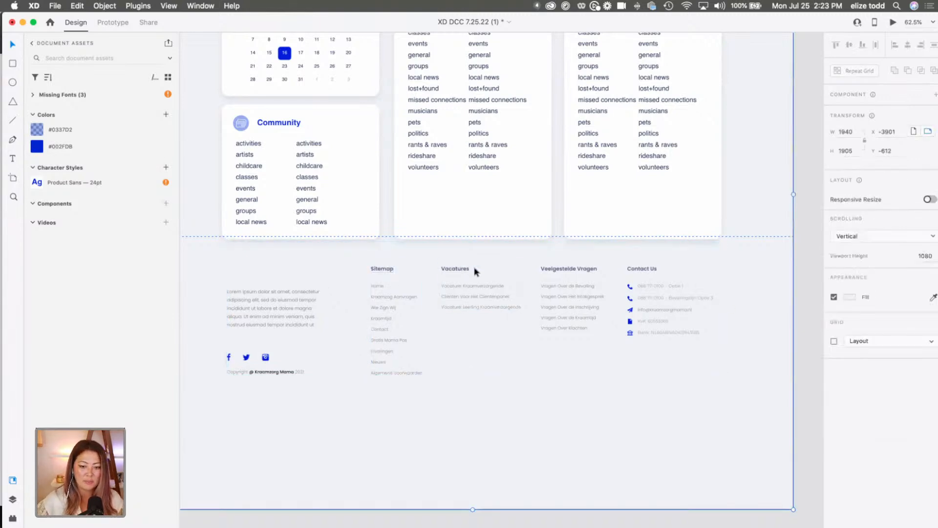
double_click(448, 267)
double_click(449, 270)
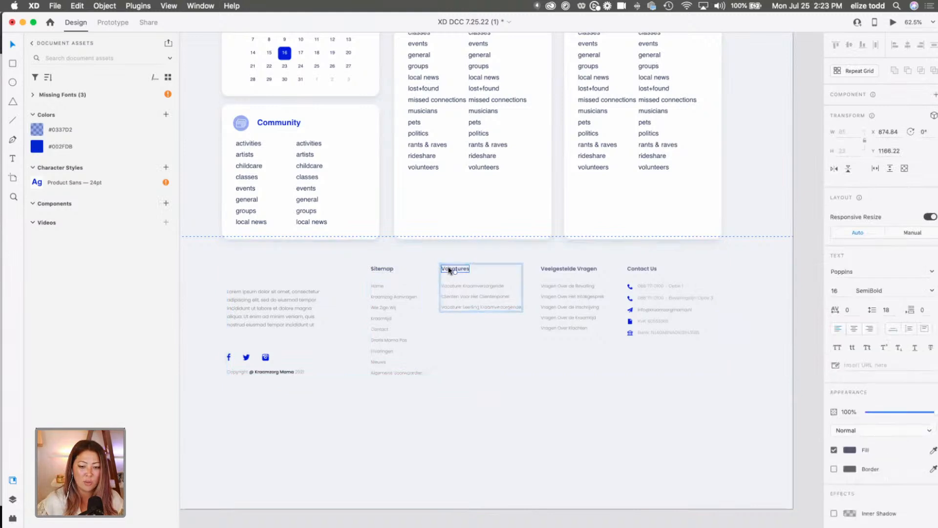
double_click(455, 269)
type("About")
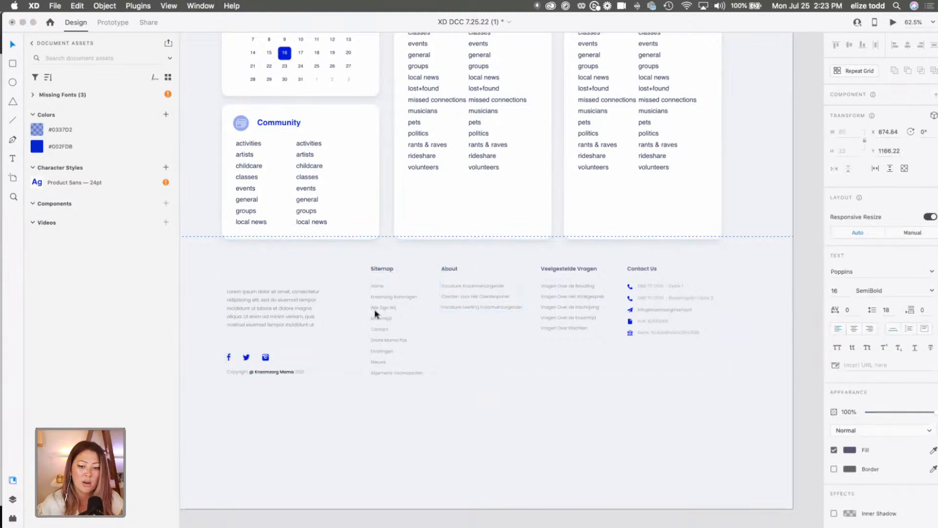
Save the text style of the first link under the footer's About heading as a document character style.
left_click(481, 286)
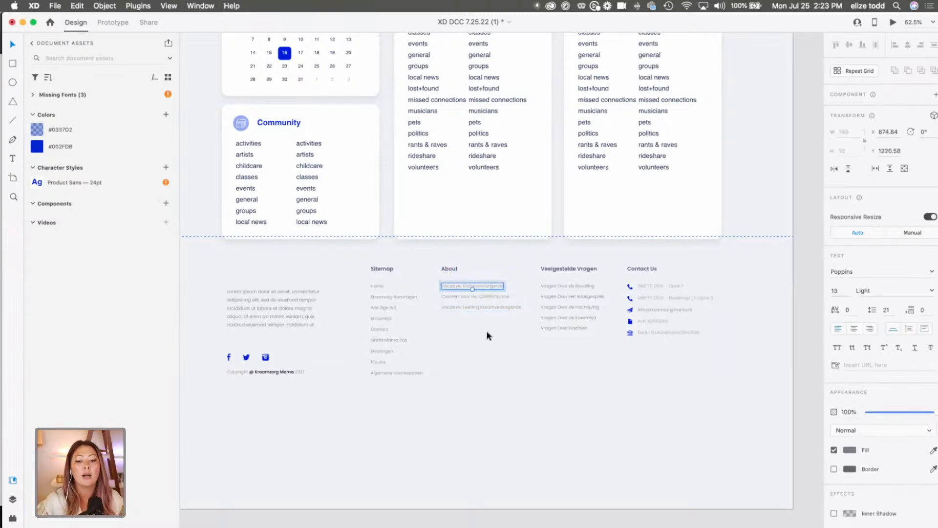
scroll(479, 277, "up", 5)
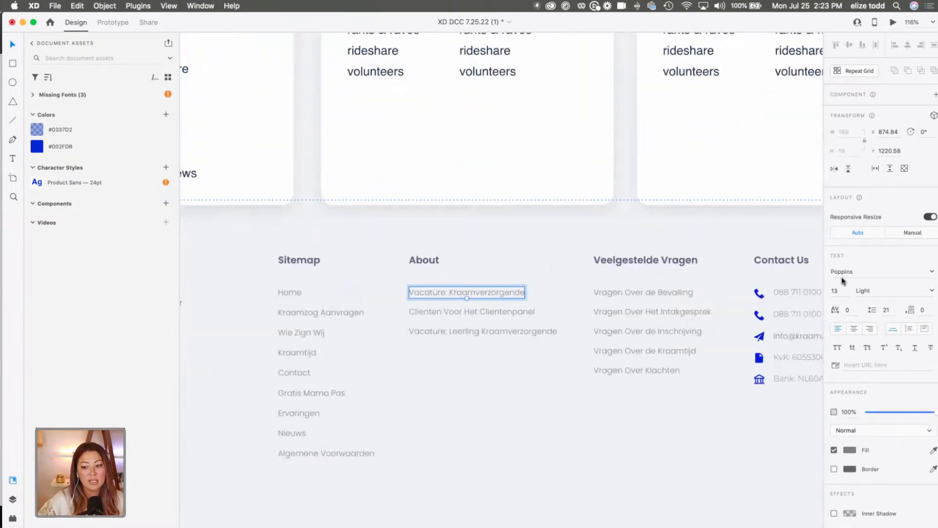
scroll(547, 276, "up", 4)
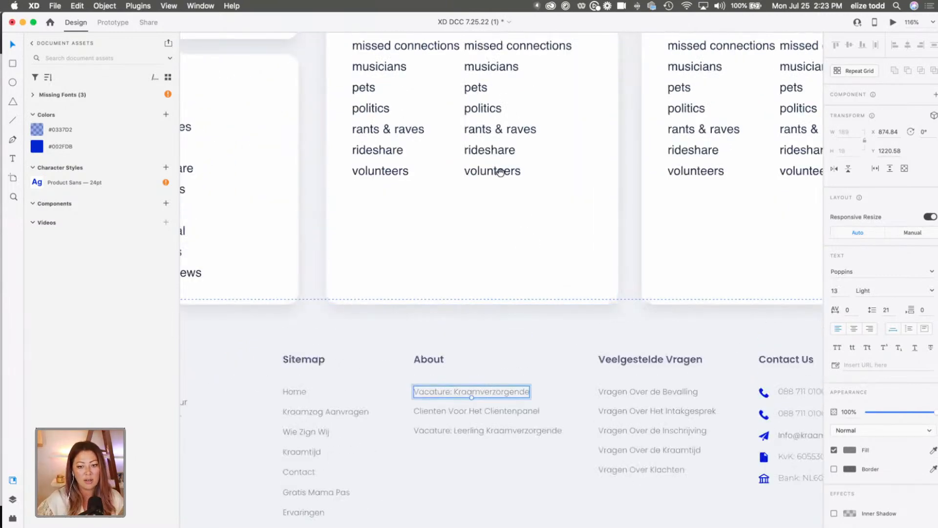
left_click(500, 175)
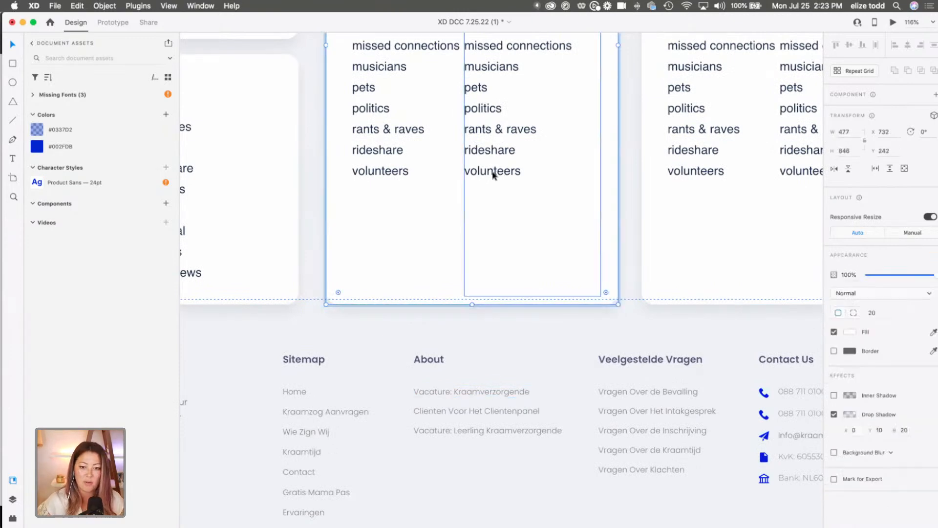
left_click(511, 342)
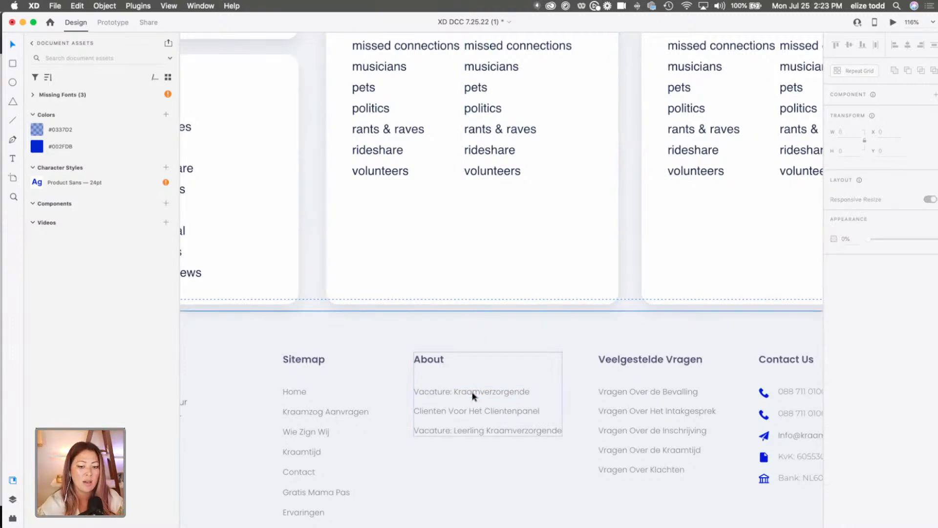
left_click(447, 393)
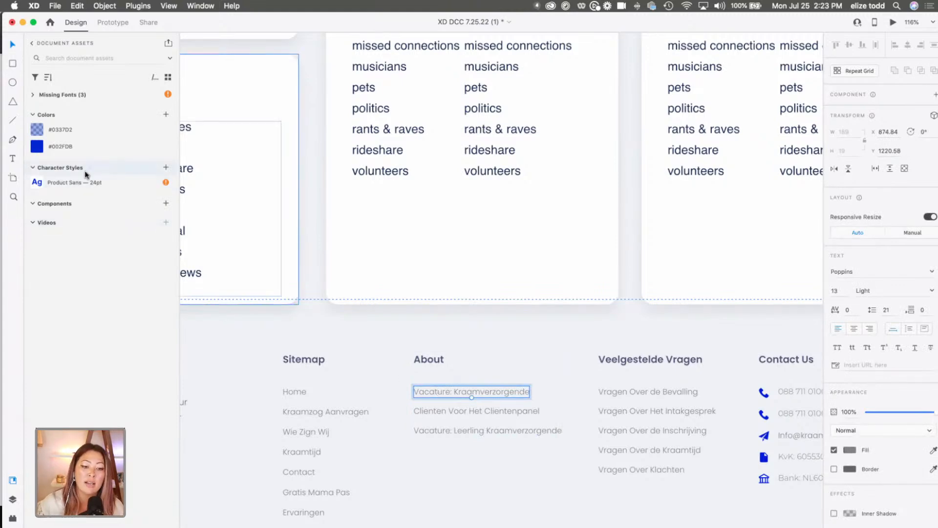
left_click(165, 168)
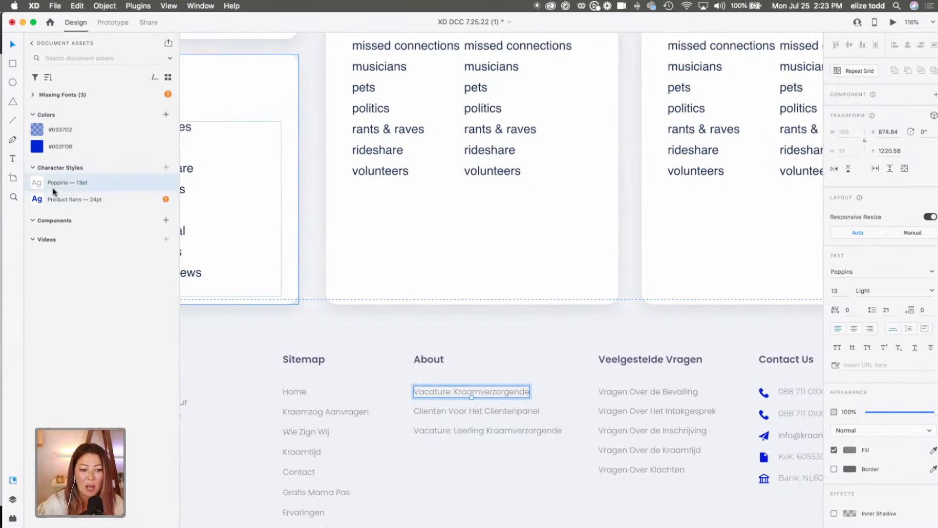
Edit the Poppins 13pt character style to use the Providence Sans Pro font.
right_click(65, 186)
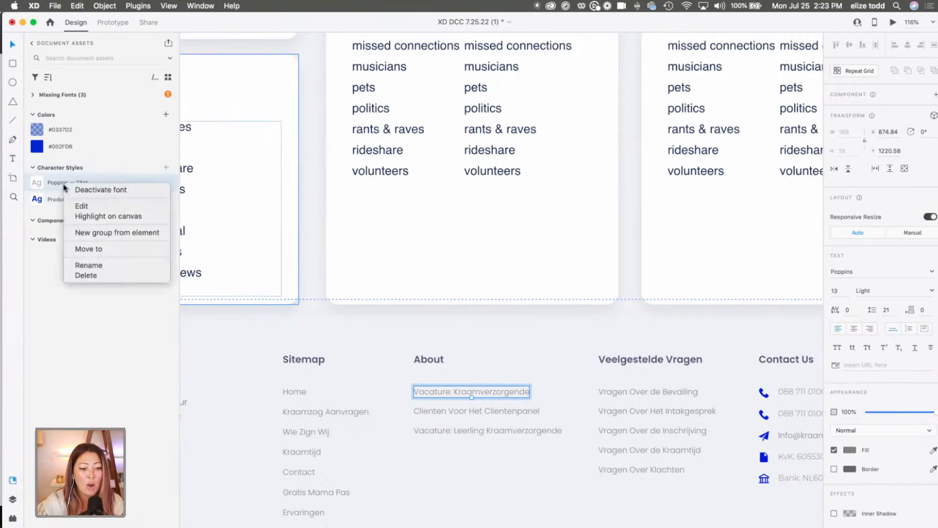
left_click(91, 206)
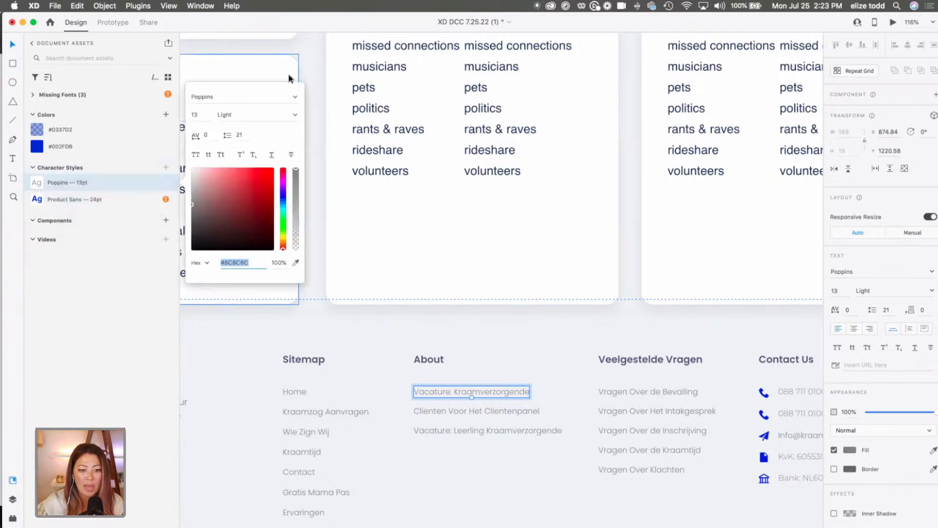
left_click(295, 97)
type("p")
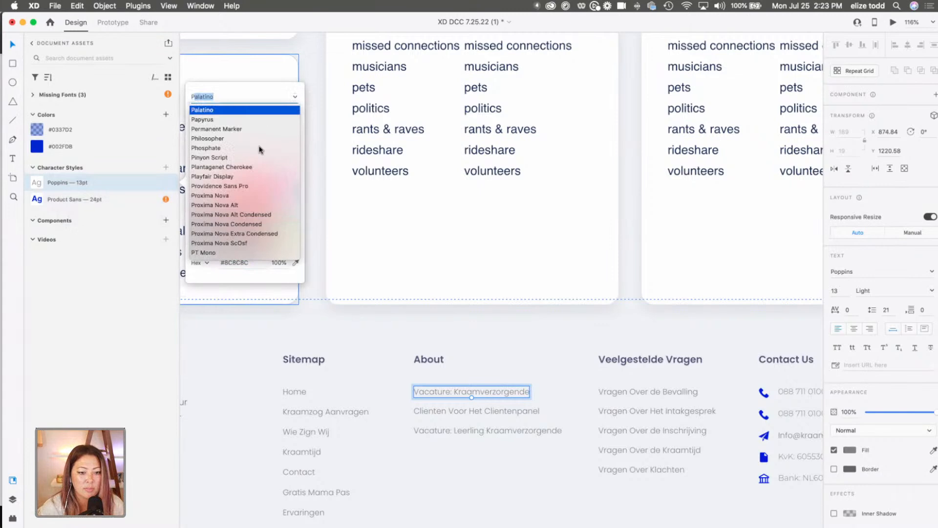
type("rovidence Sans Pr")
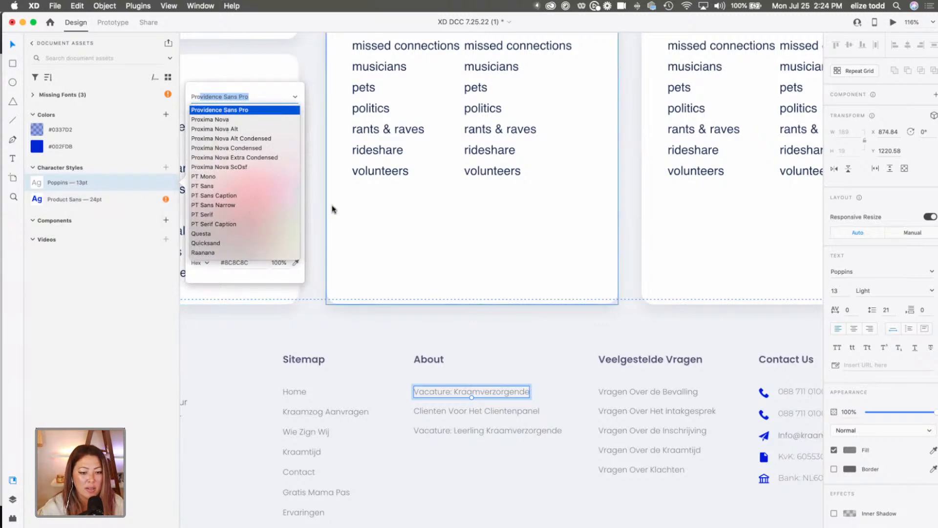
left_click(350, 220)
scroll(416, 218, "down", 5)
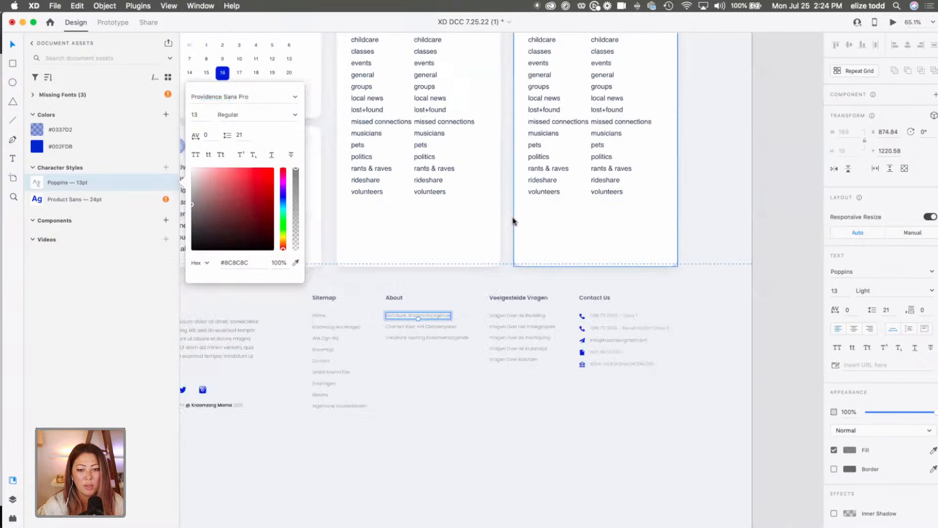
left_click(513, 221)
Copy the appearance of the middle Housing card's list text onto the first link under the footer's About heading.
scroll(439, 205, "up", 2)
scroll(439, 206, "left", 2)
left_click(402, 210)
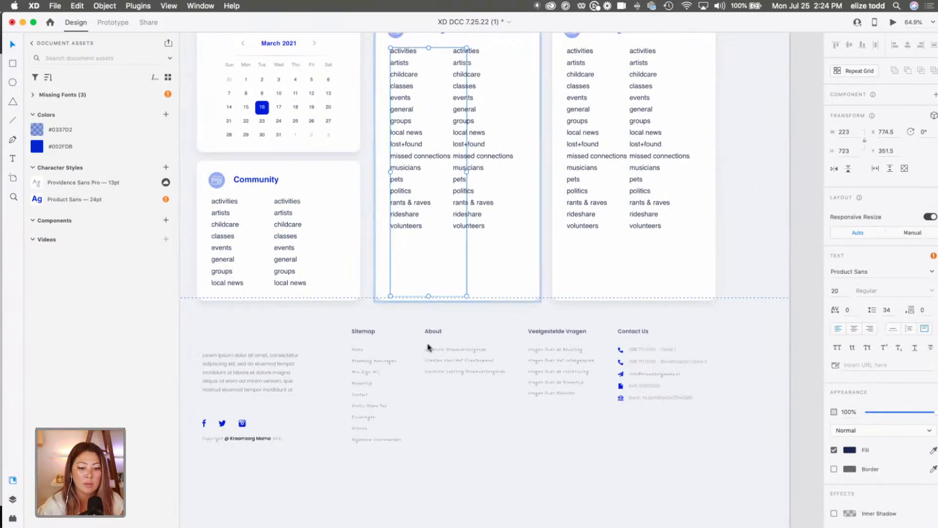
left_click(450, 352)
scroll(450, 350, "up", 3)
left_click(421, 331)
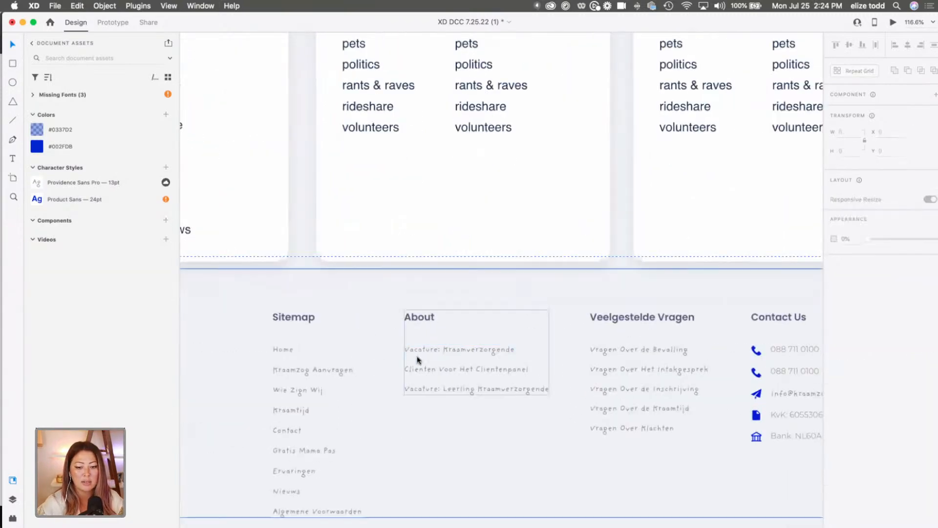
left_click(421, 354)
key("alt")
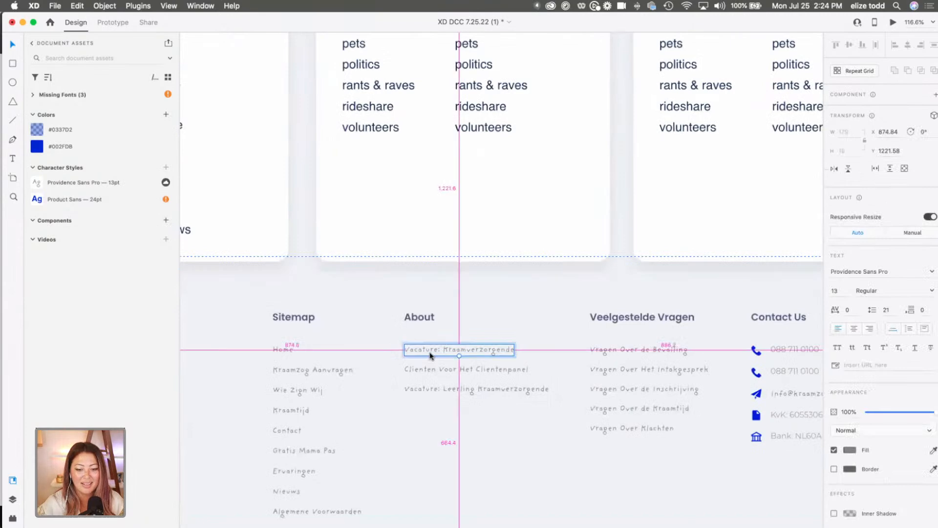
key("super+shift+v")
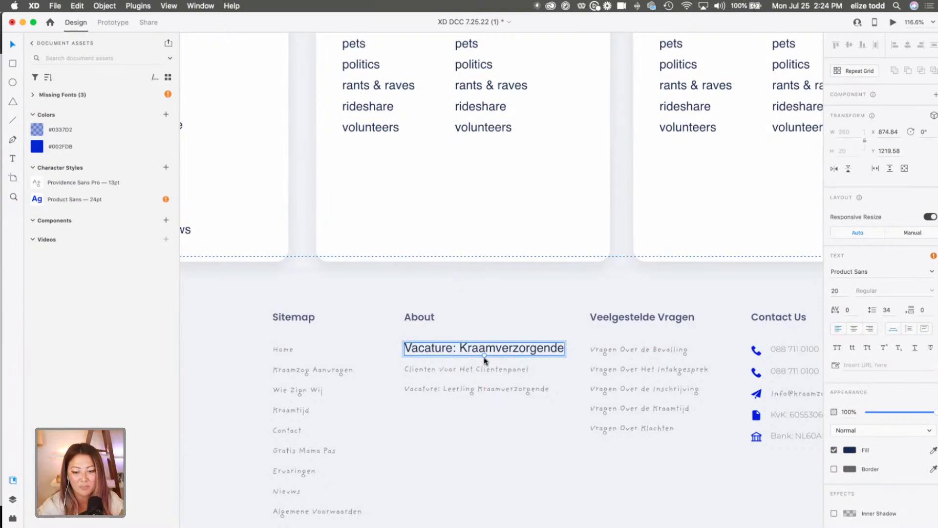
Scale the restyled About link down to 16 pt and delete the two links below it.
left_click_drag(484, 354, 474, 361)
left_click(465, 369)
left_click(460, 390, "shift")
Replace the remaining About link's text with "About CL" and place a duplicate directly below it.
double_click(455, 346)
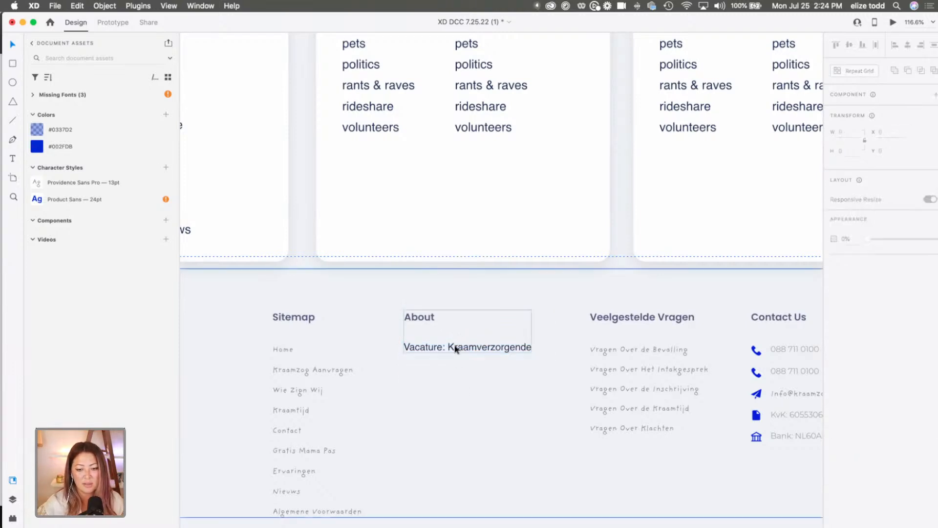
double_click(441, 350)
double_click(440, 349)
type("About CL")
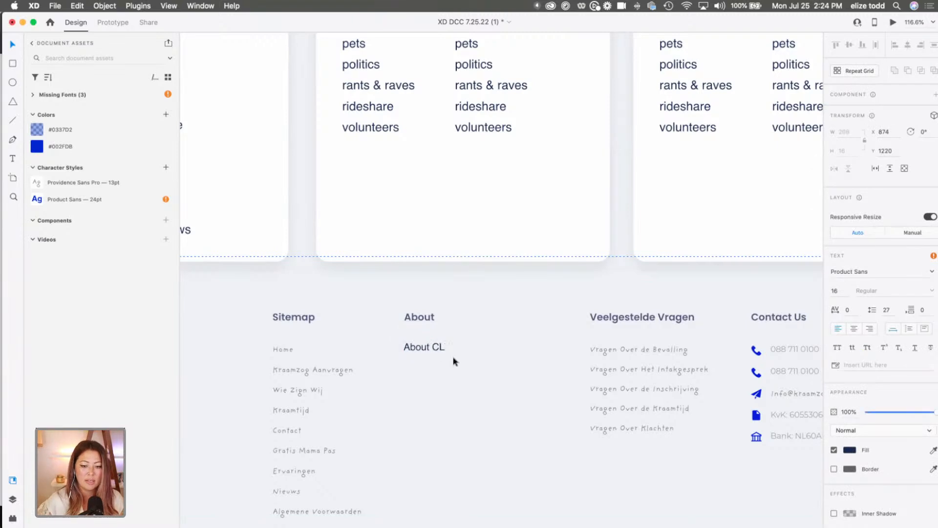
key("Escape")
left_click_drag(431, 351, 432, 371, "alt")
left_click(445, 380)
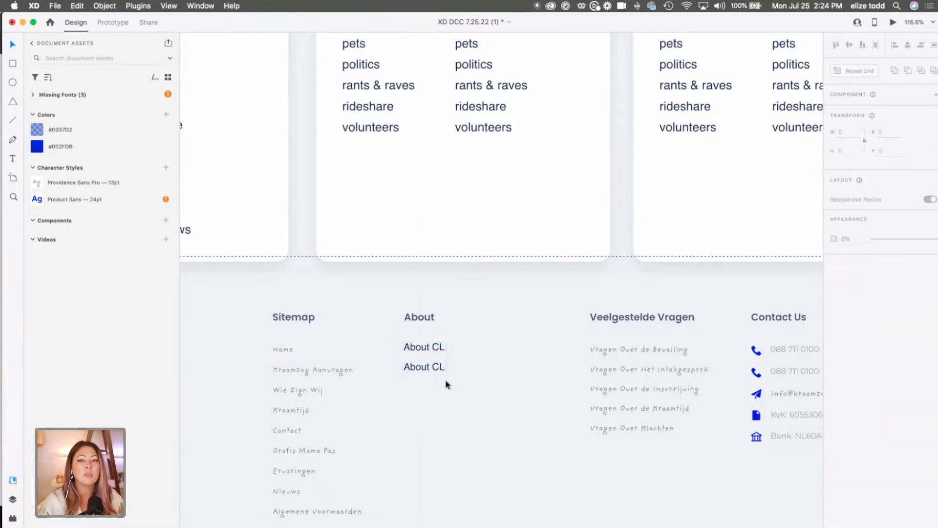
left_click(434, 339)
Change the font of the Providence Sans Pro 13pt character style to Proxima Nova.
scroll(433, 338, "up", 2)
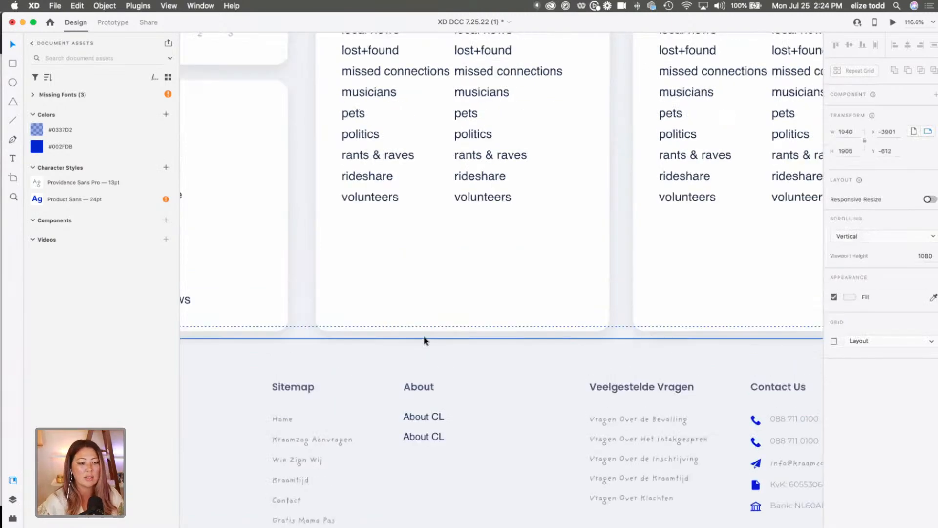
right_click(78, 184)
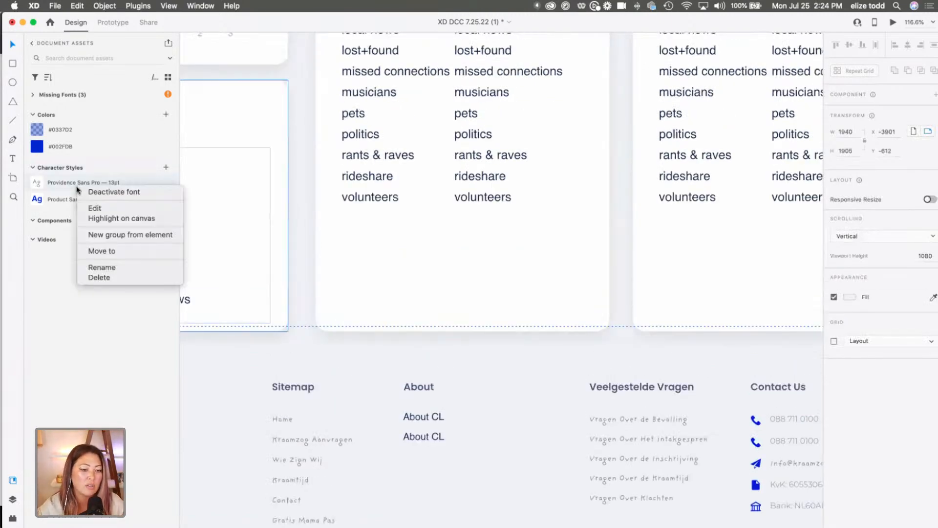
left_click(101, 209)
left_click(295, 96)
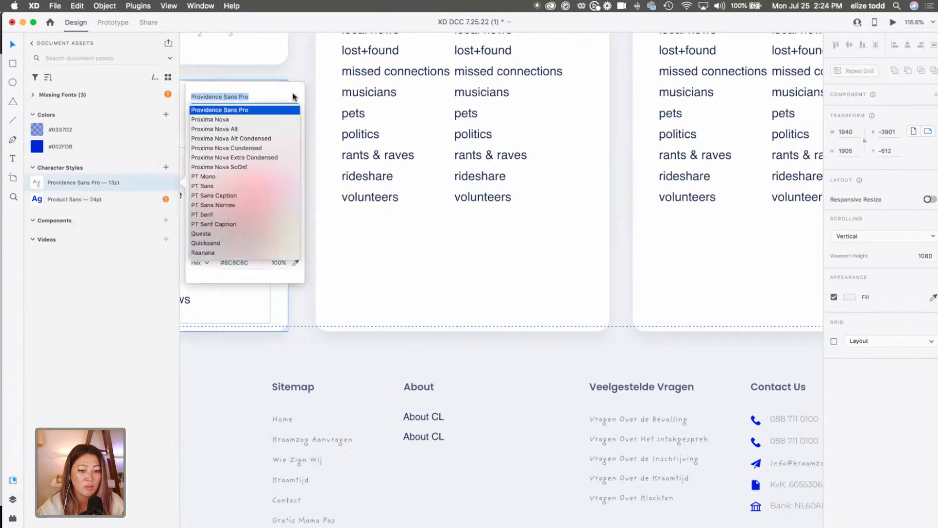
left_click(229, 119)
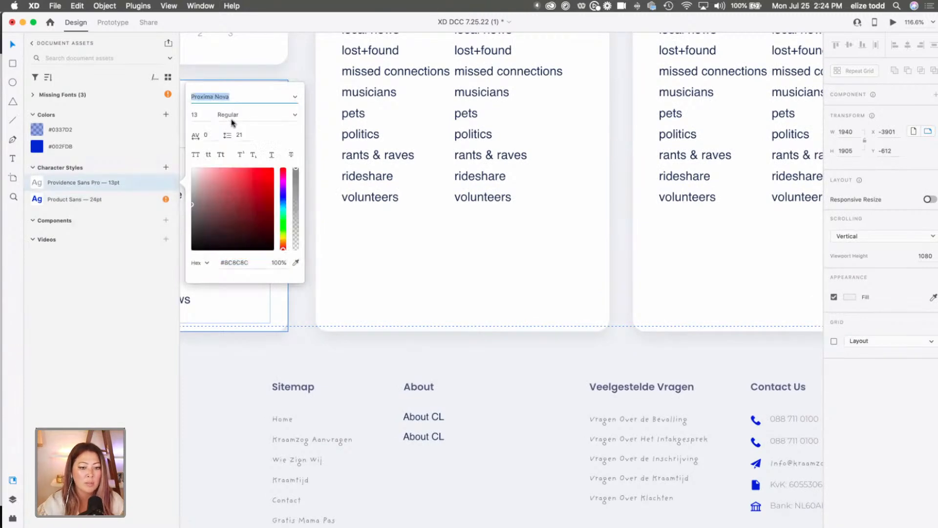
Change the font of the Product Sans 24pt character style to Proxima Nova.
left_click(78, 201)
right_click(77, 200)
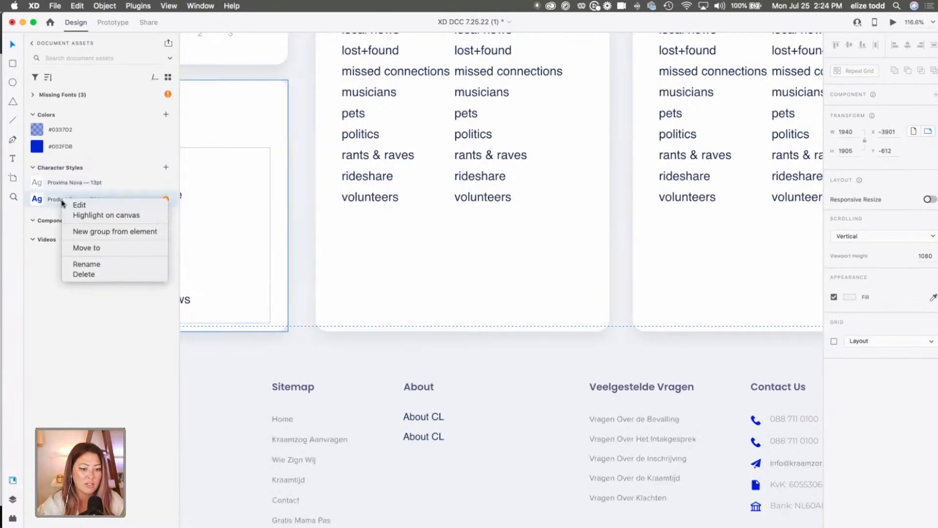
left_click(89, 207)
left_click(295, 115)
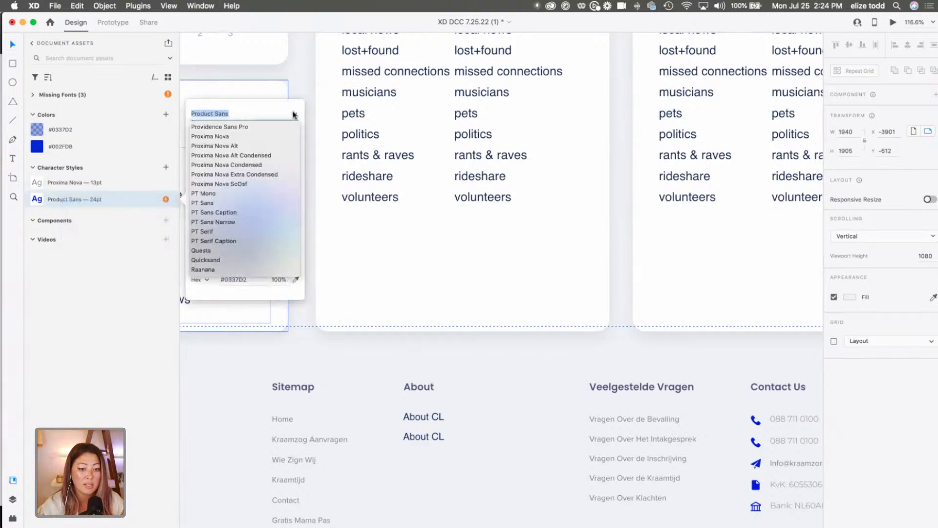
left_click(246, 136)
left_click(339, 266)
scroll(340, 266, "down", 5)
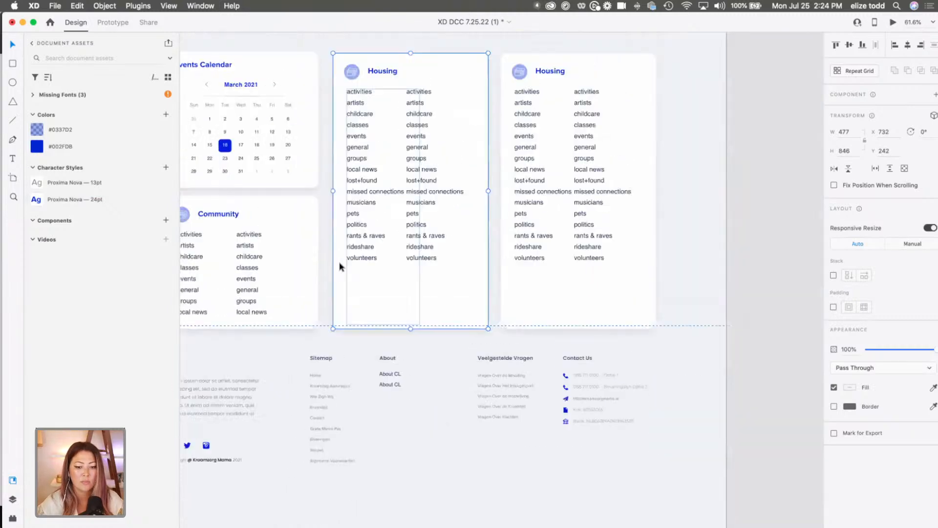